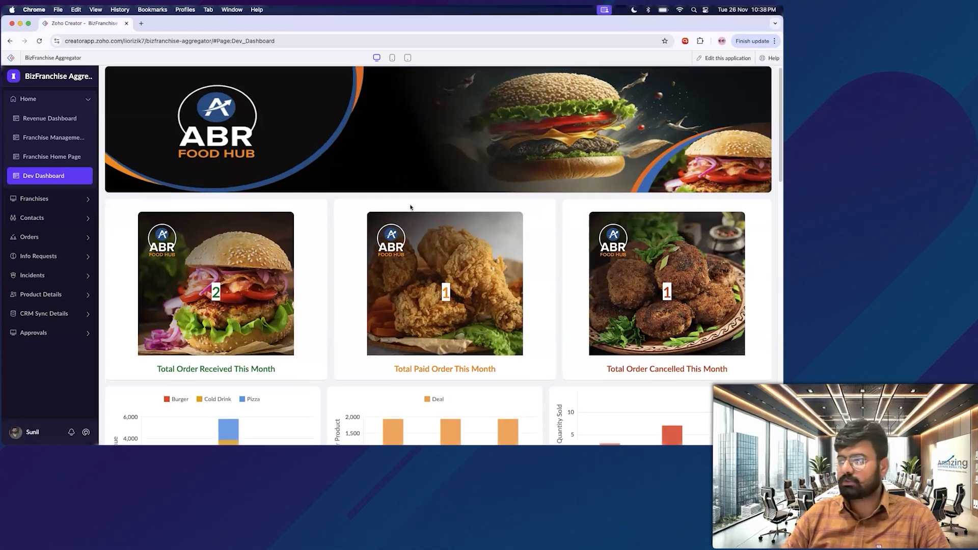
Open the BizFranchise Aggregator application for editing from the Dev Dashboard and start a new page component
scroll(410, 207, down, 5)
scroll(310, 259, down, 2)
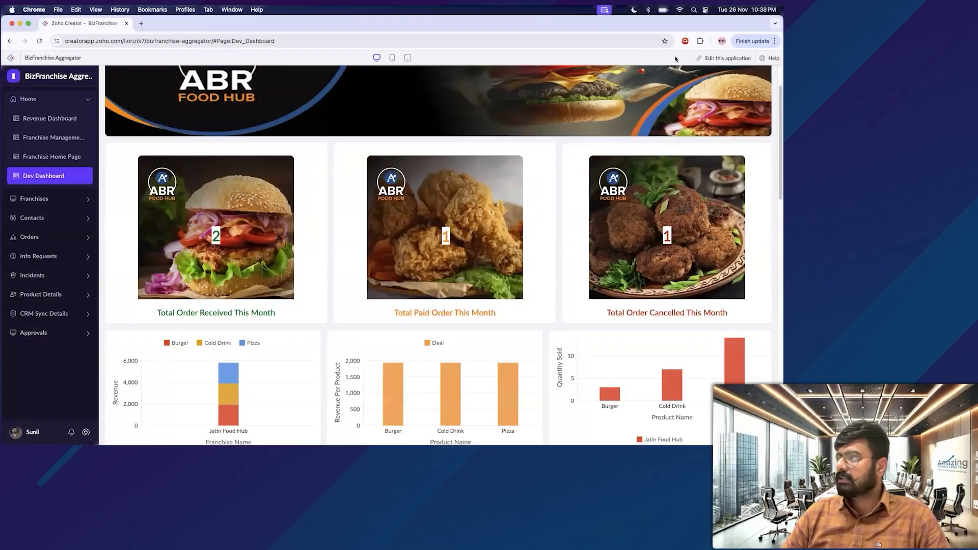
scroll(438, 230, up, 1)
click(707, 60)
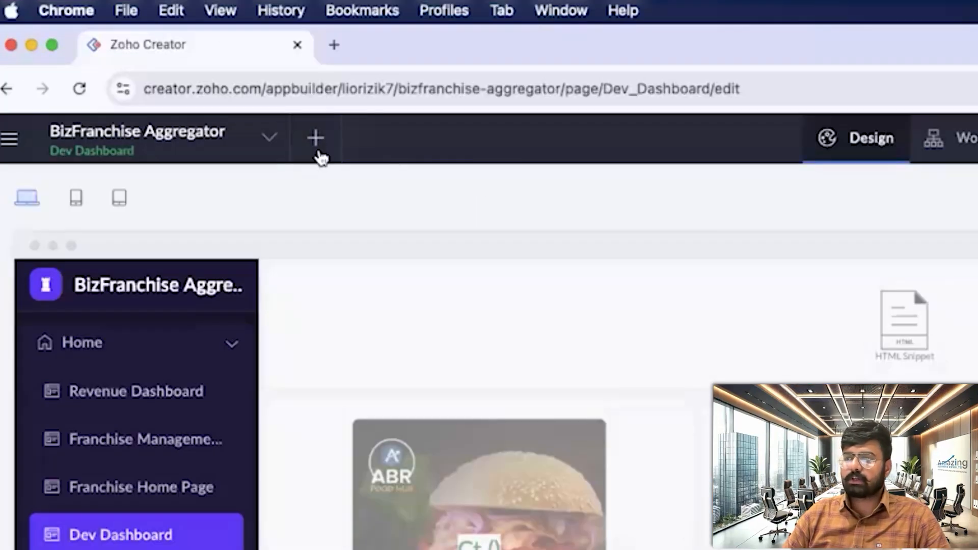
click(316, 139)
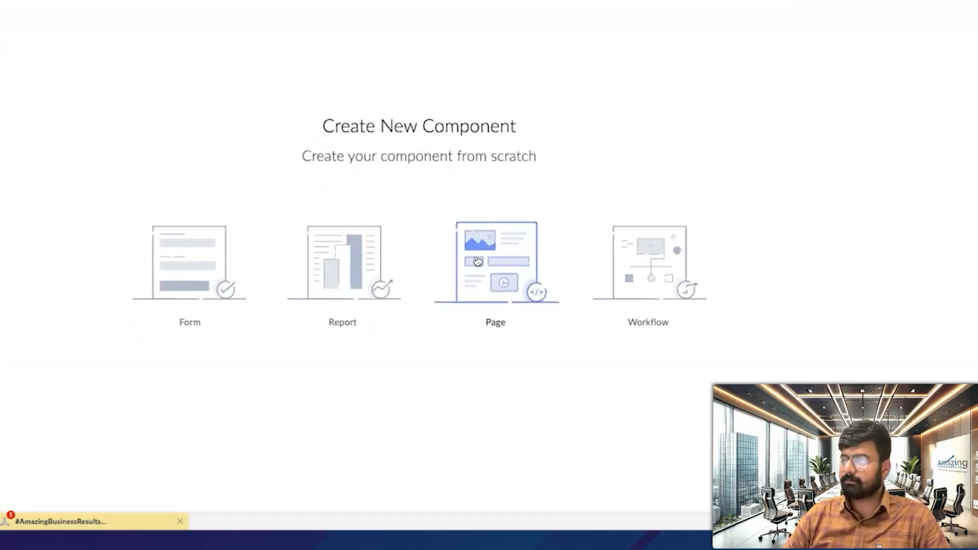
click(478, 261)
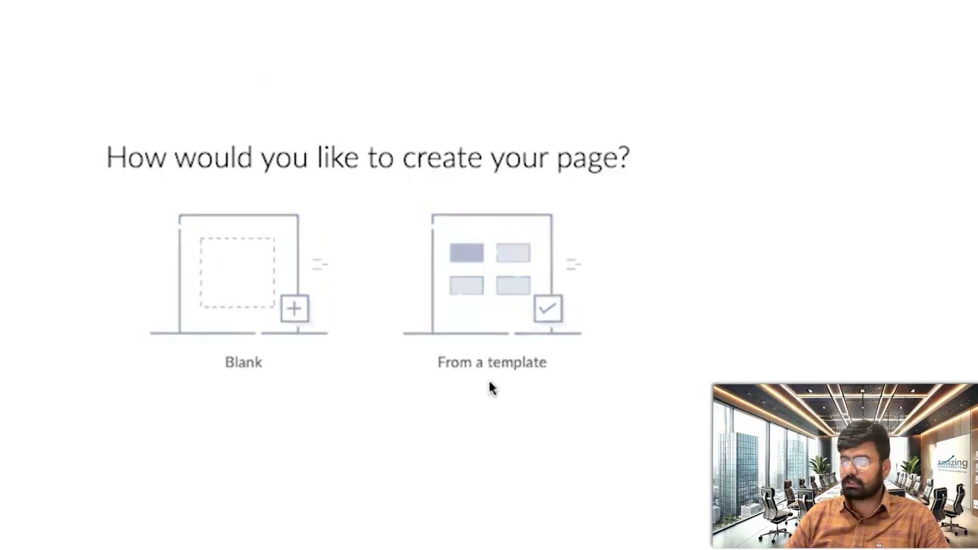
Browse the available page templates and return to the choice of how to create the page
click(471, 270)
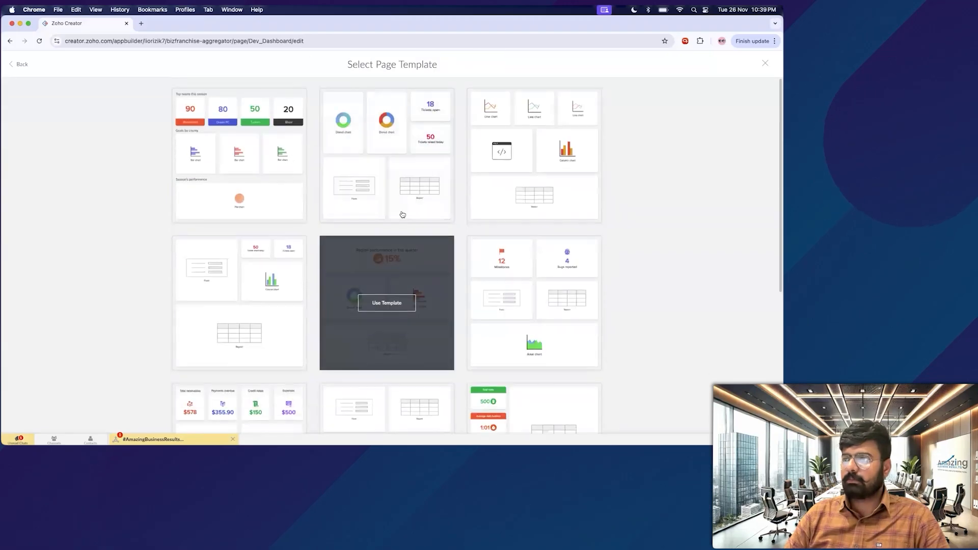
scroll(411, 251, down, 2)
scroll(411, 250, down, 5)
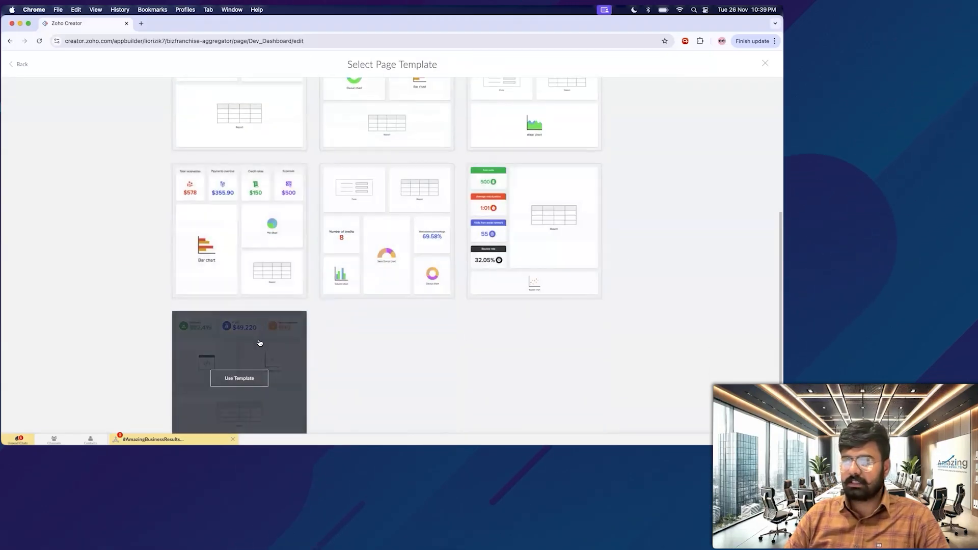
scroll(258, 336, up, 5)
scroll(471, 210, up, 1)
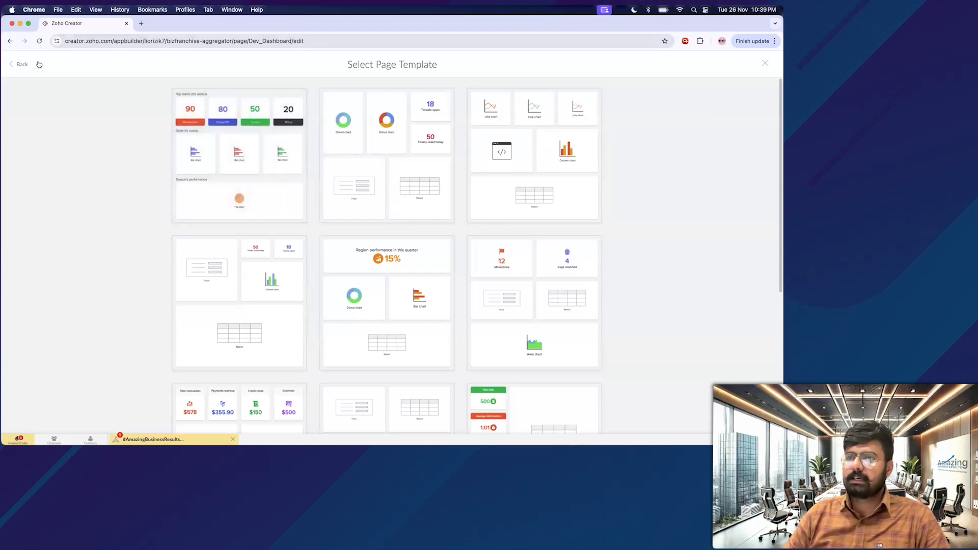
click(20, 65)
Create a blank page named Test
click(326, 278)
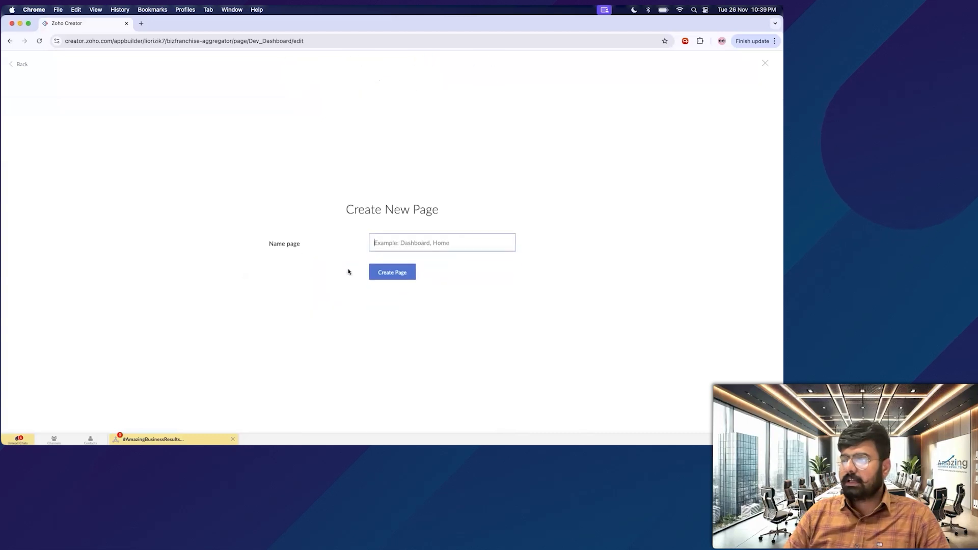
text(Test)
click(386, 274)
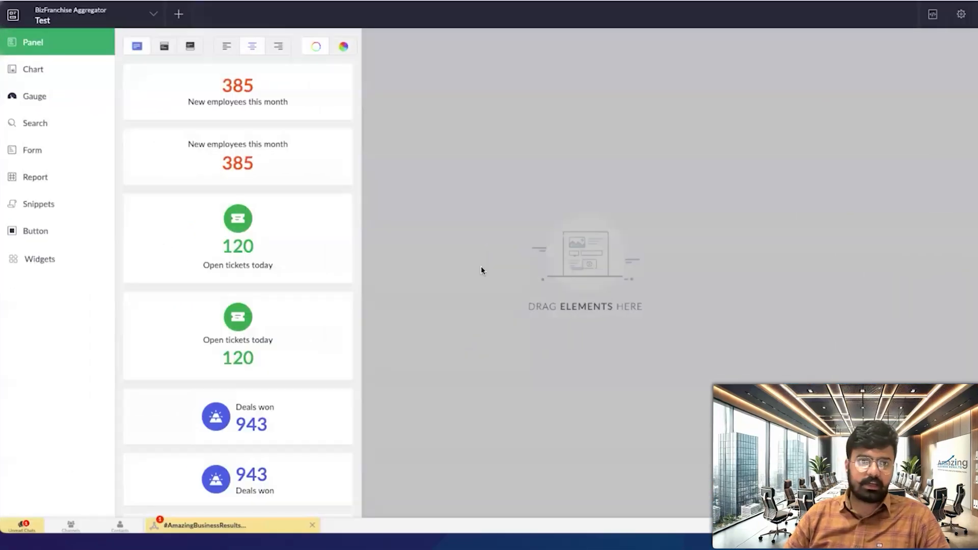
Examine the panel layouts available for the empty page
scroll(227, 245, down, 6)
scroll(234, 265, up, 6)
click(479, 198)
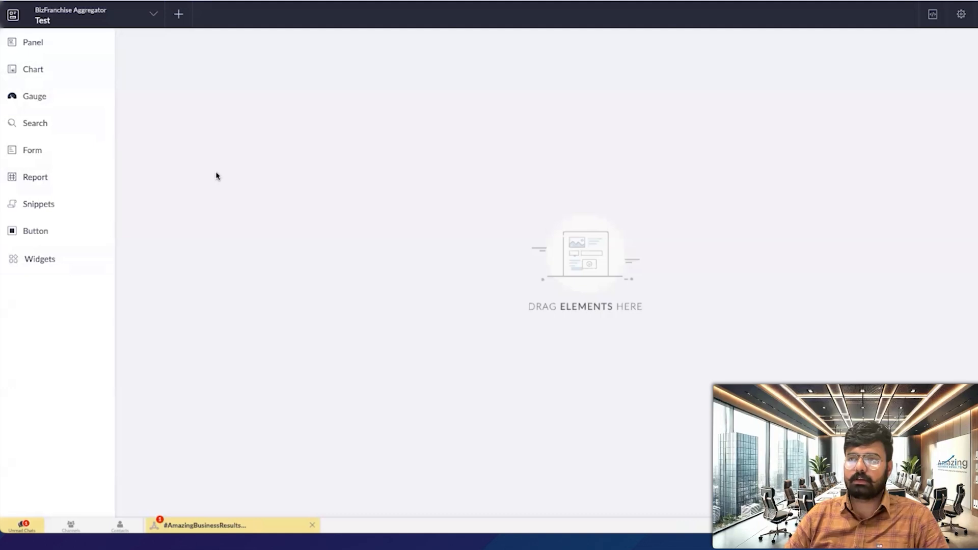
click(64, 46)
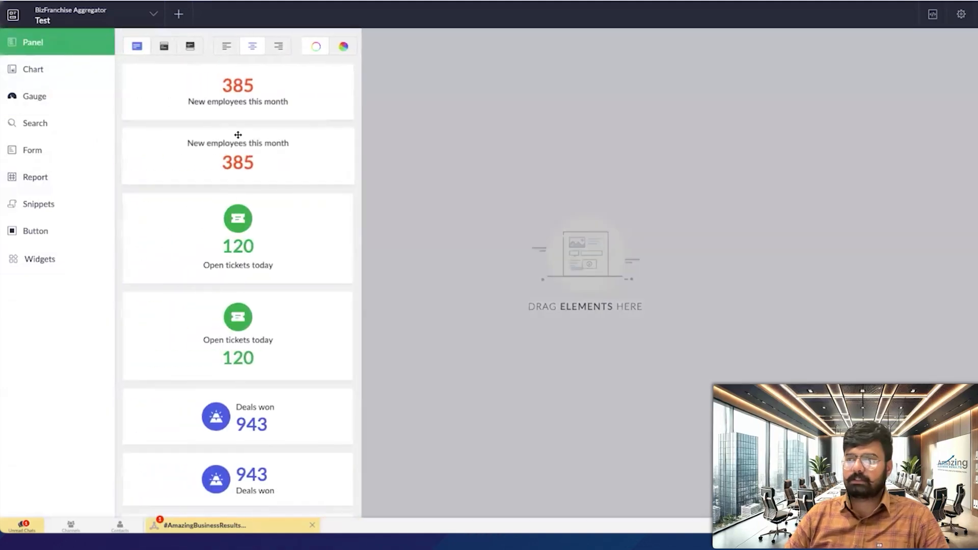
scroll(221, 253, down, 6)
scroll(218, 318, up, 3)
scroll(225, 299, up, 3)
click(497, 166)
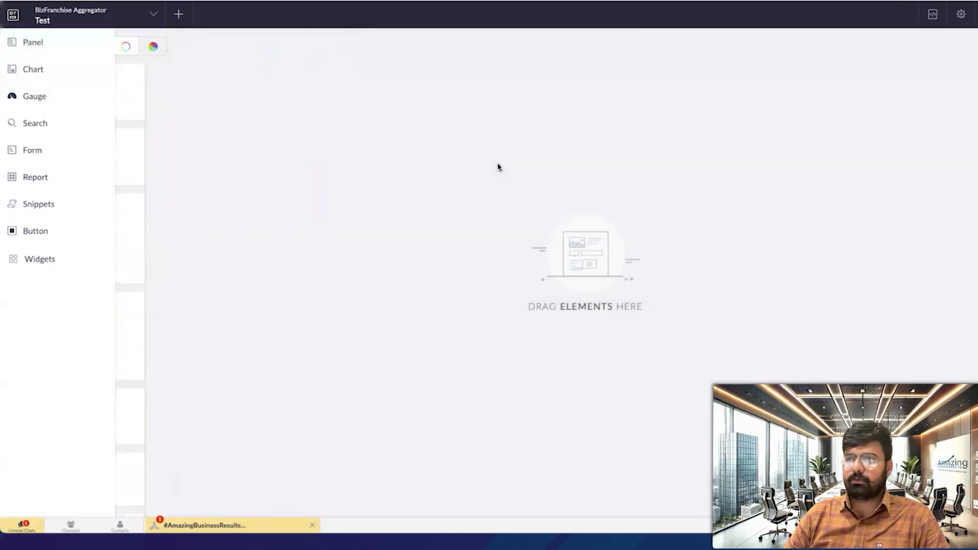
Place the first panel layout, with the number above "New employees this month", on the page and open its configuration
click(36, 42)
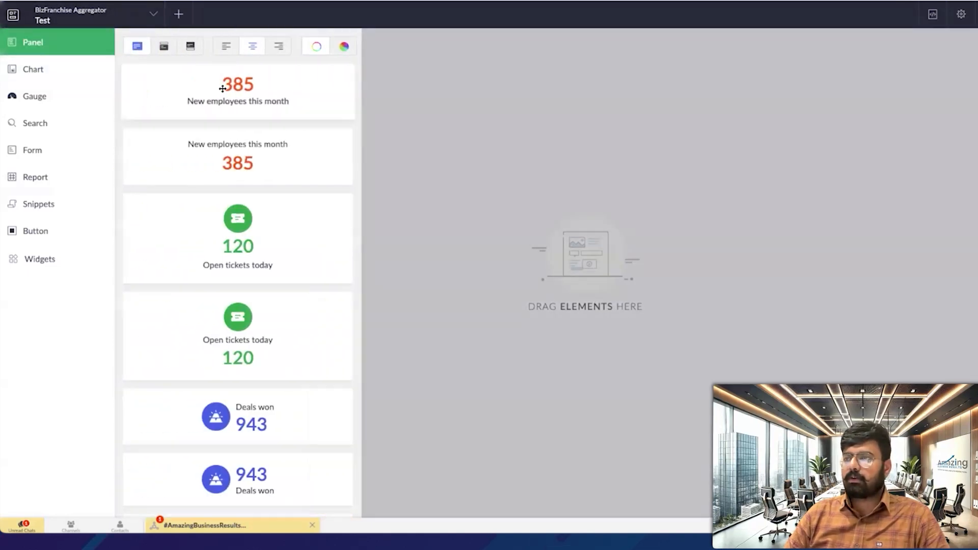
drag(220, 83, 371, 103)
drag(330, 133, 331, 133)
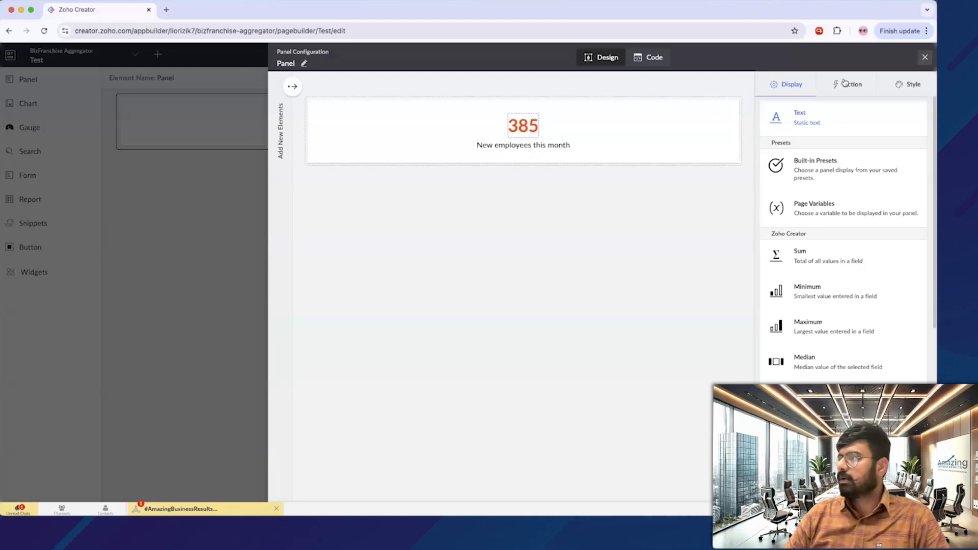
Change the panel's label text to "New Orders This month"
click(544, 150)
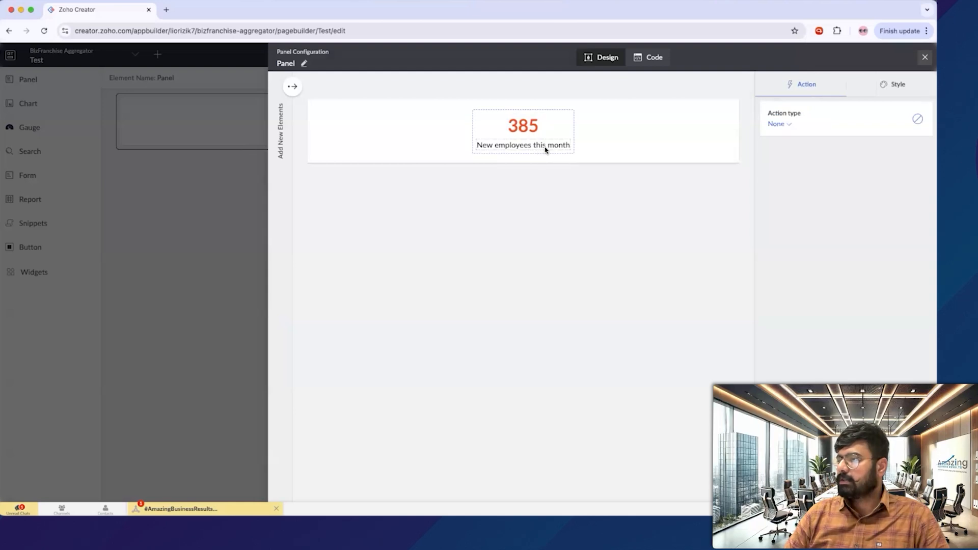
click(545, 149)
click(797, 84)
click(817, 166)
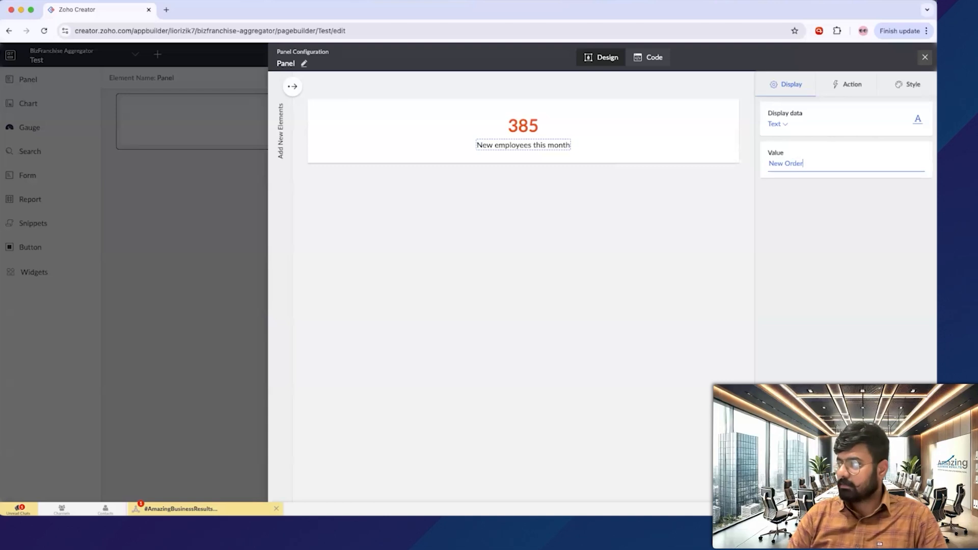
text(This month)
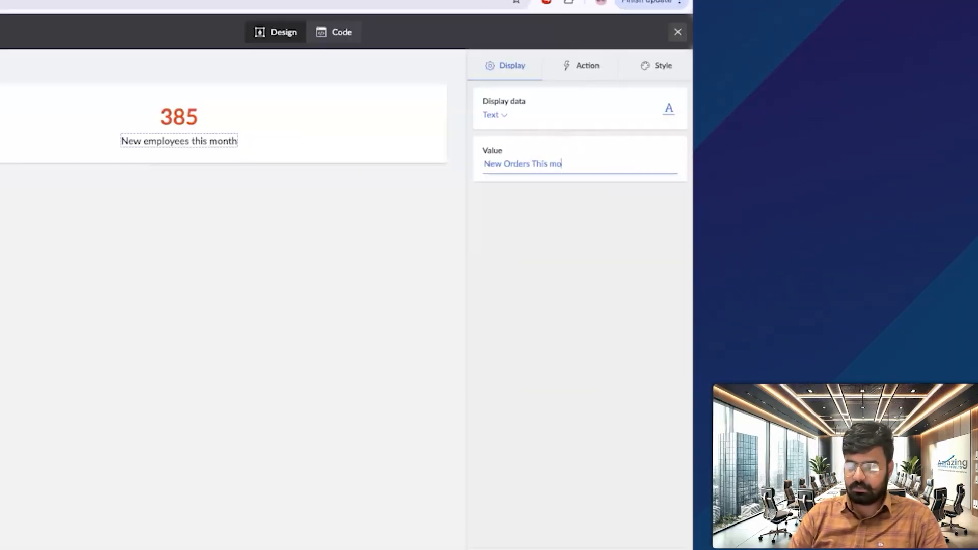
click(210, 248)
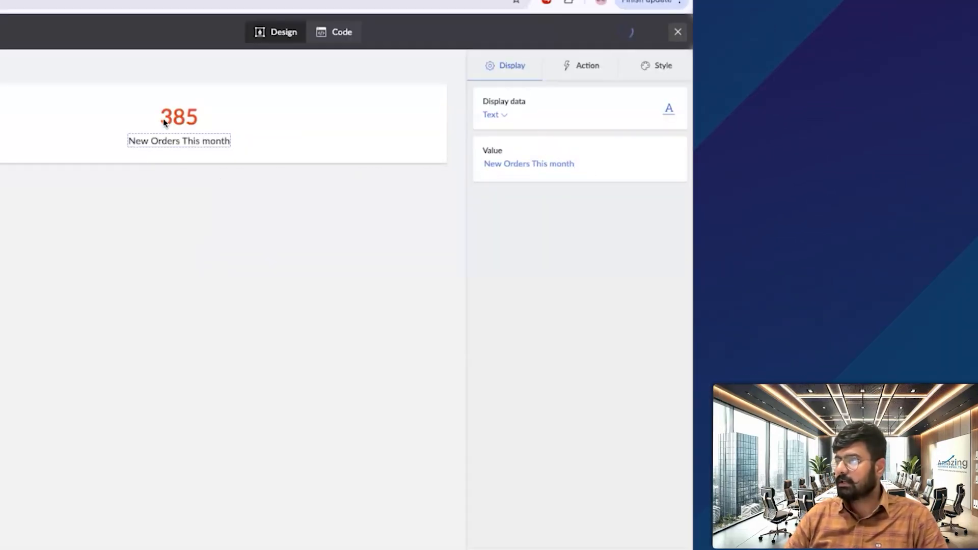
Set the panel's number to display the Count of records in the Order form
click(187, 122)
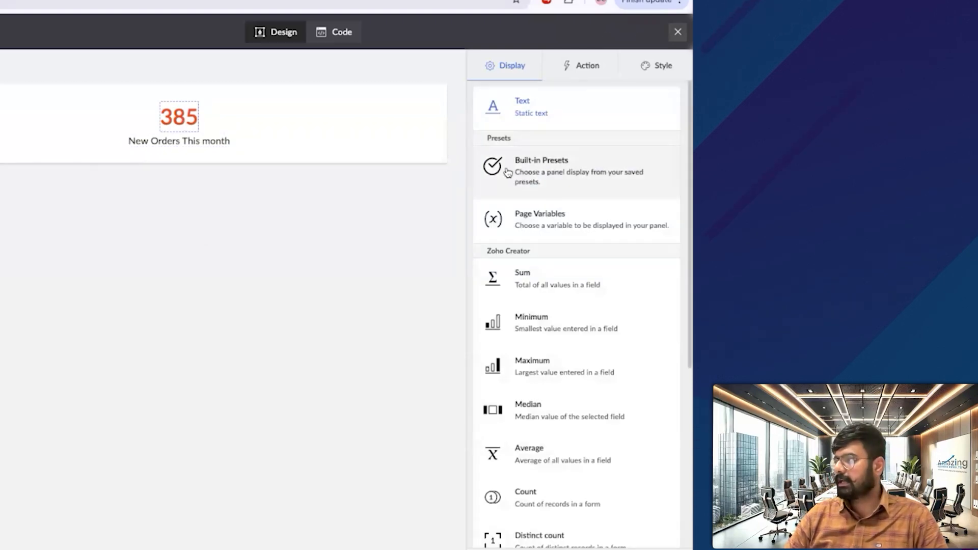
scroll(503, 387, down, 3)
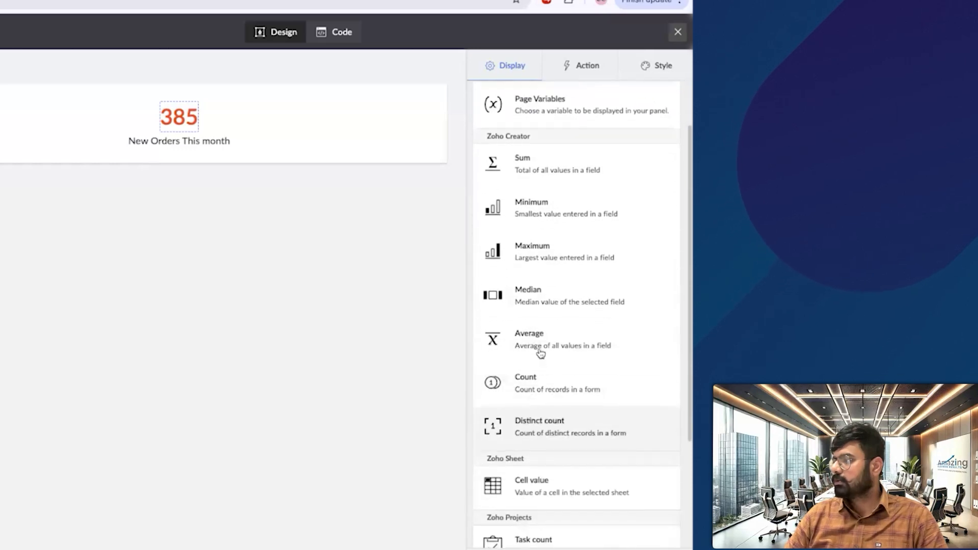
scroll(517, 254, up, 3)
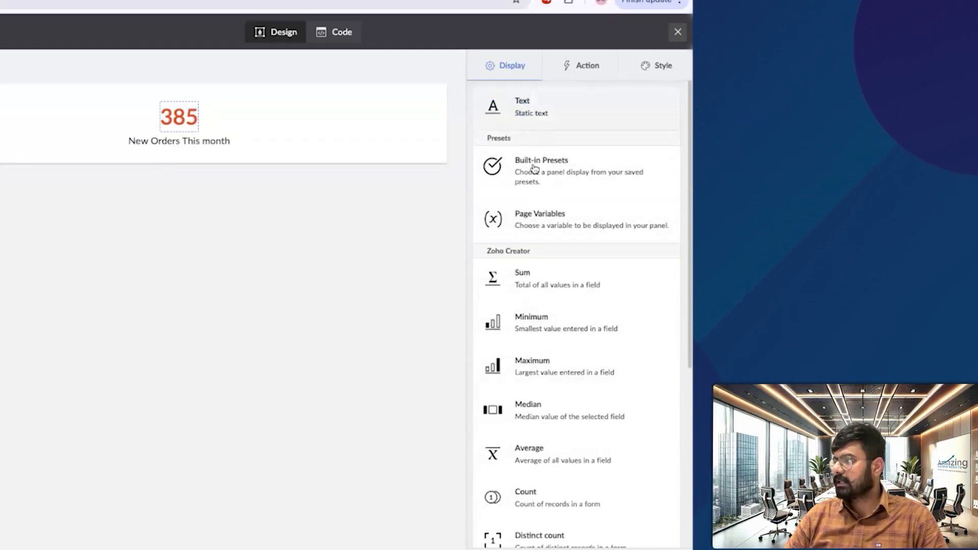
scroll(533, 135, down, 1)
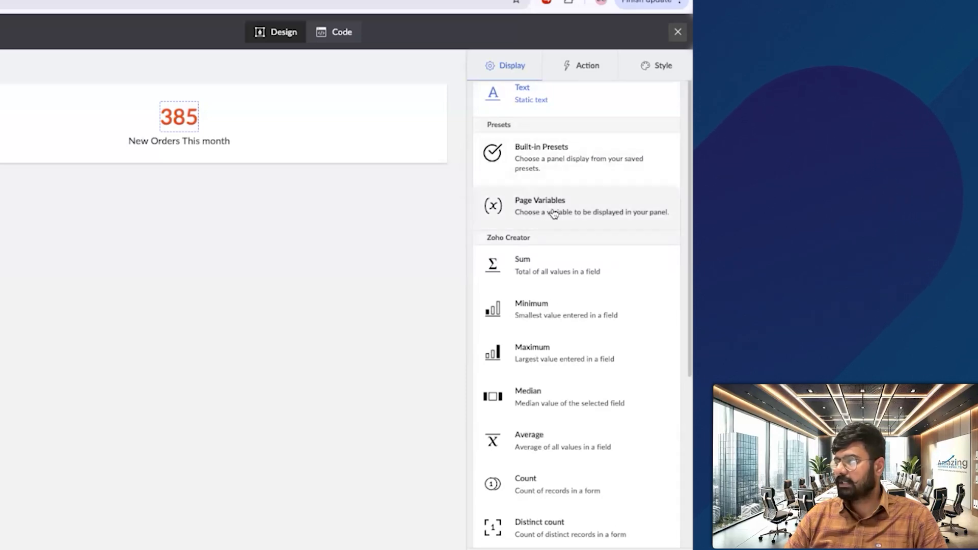
scroll(550, 212, down, 3)
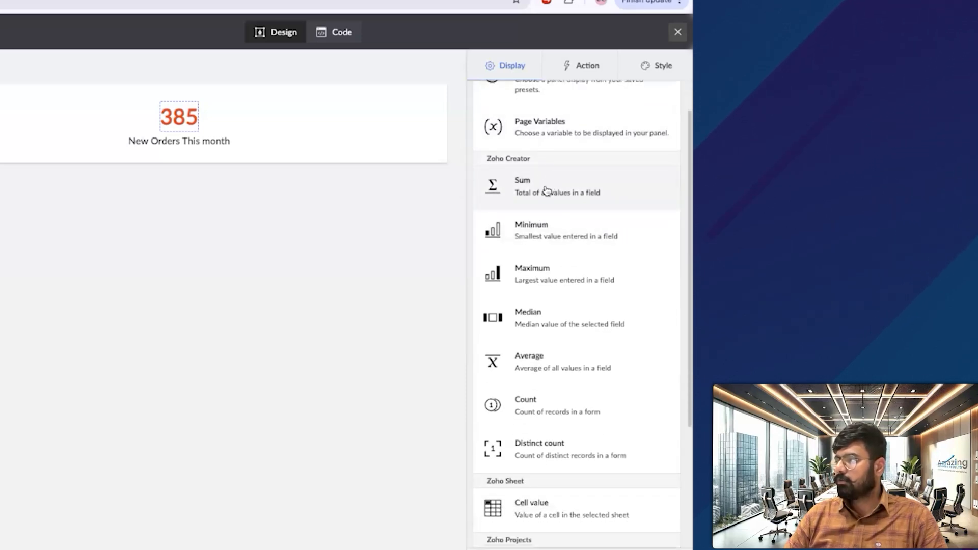
scroll(546, 191, down, 1)
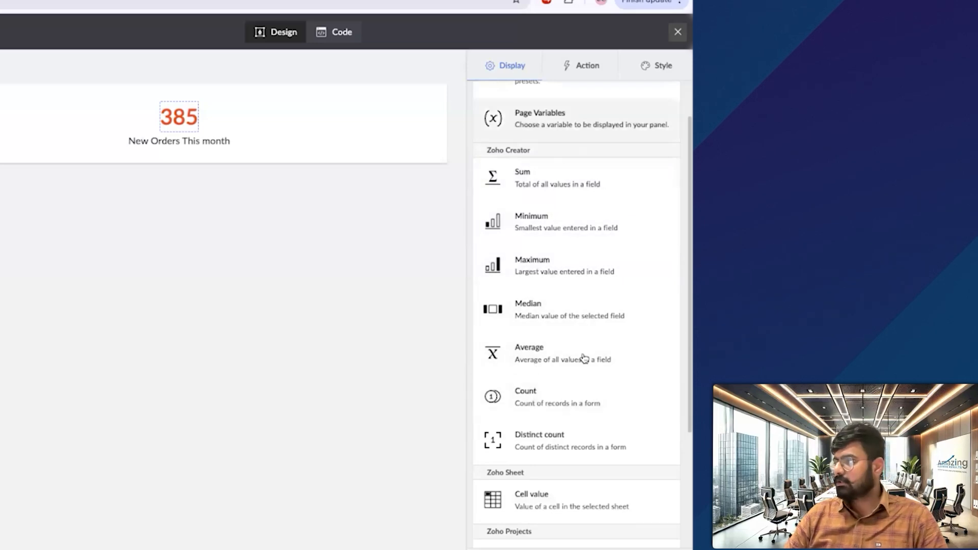
click(567, 390)
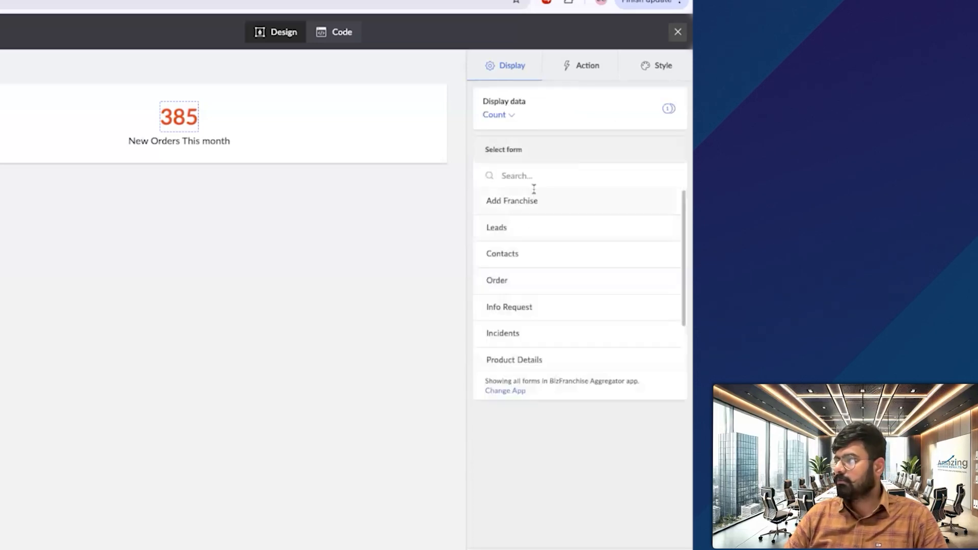
click(521, 278)
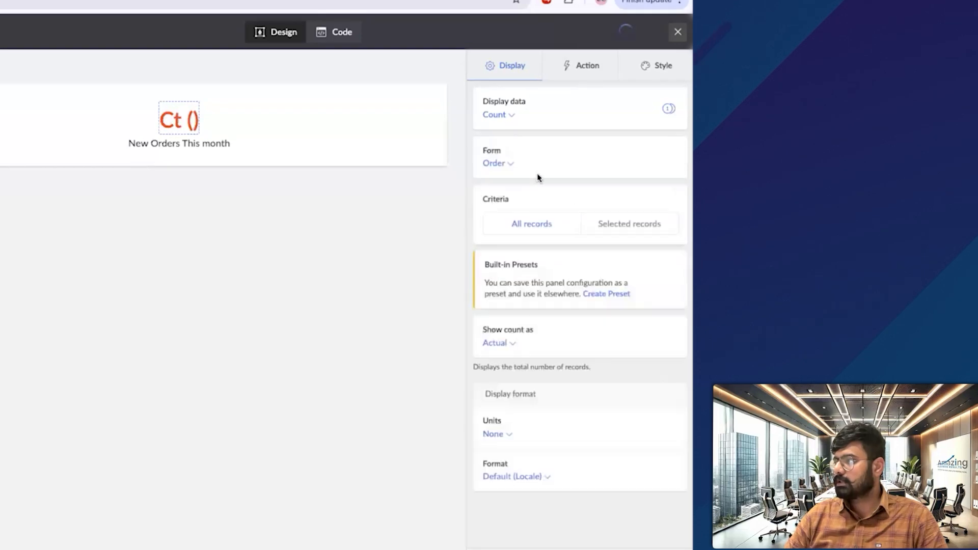
Restrict the count to selected records where the Add Franchise field Franchise Name equals "Test"
click(640, 228)
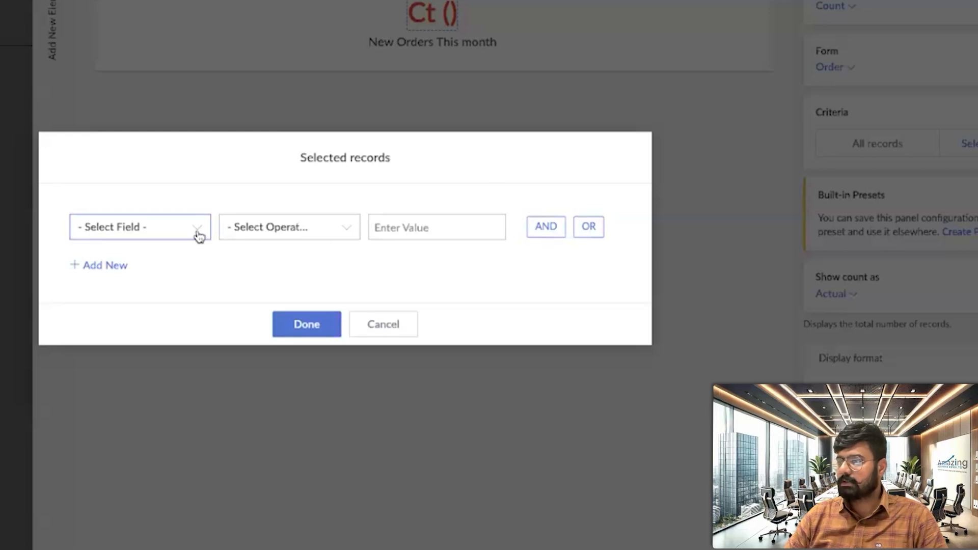
click(197, 233)
scroll(123, 372, down, 3)
scroll(120, 377, up, 3)
scroll(131, 362, down, 4)
scroll(128, 359, up, 1)
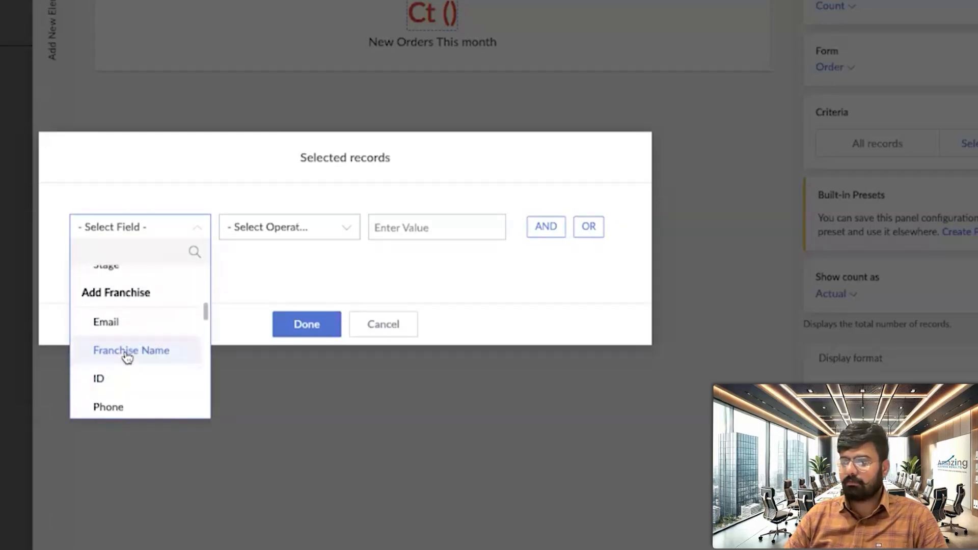
click(179, 350)
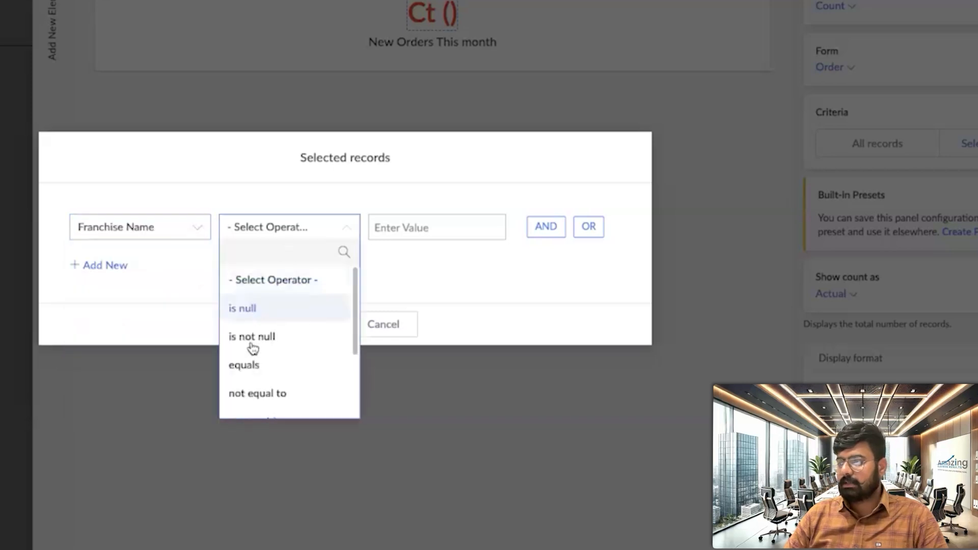
click(256, 366)
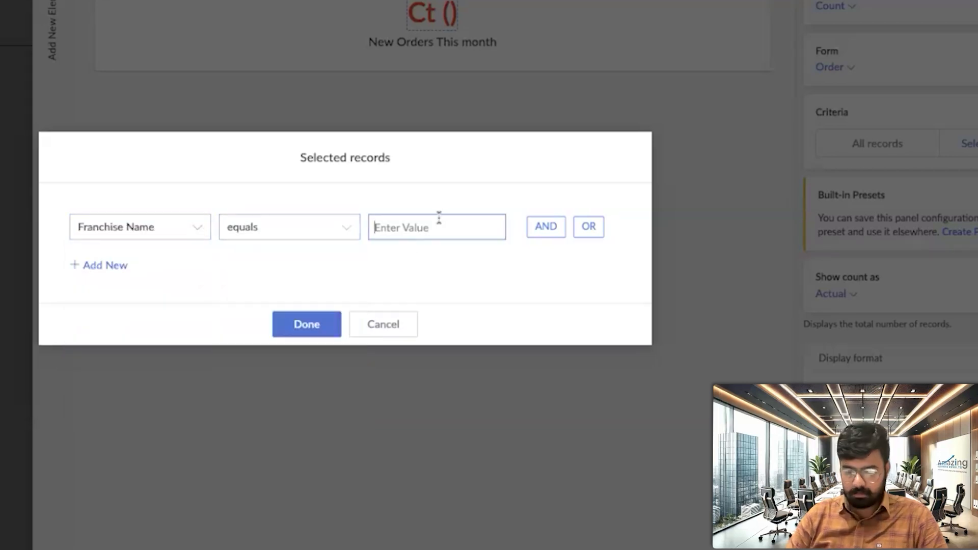
text(Tes)
key(BackSpace)
key(BackSpace)
text(Test)
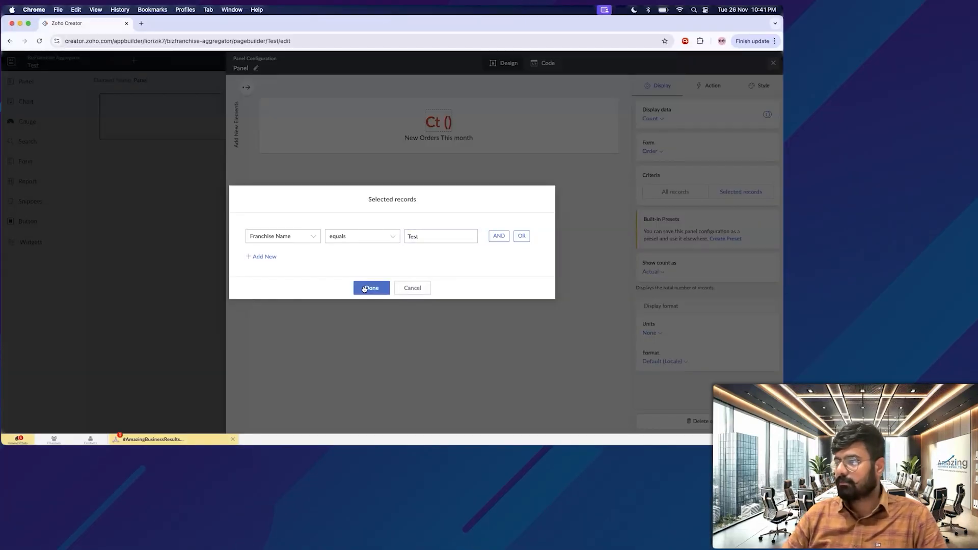
click(365, 289)
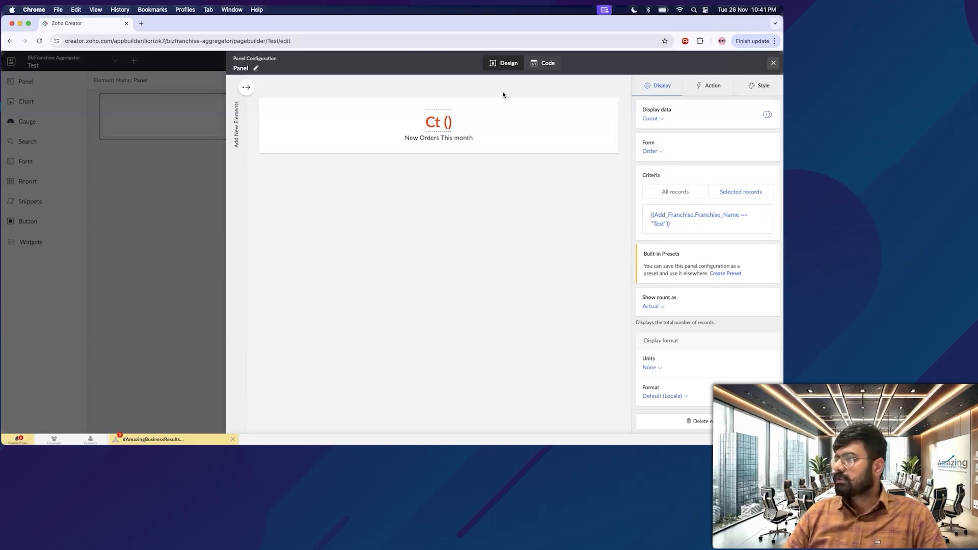
Set the action type of the panel's count element to Open url
click(766, 90)
click(708, 91)
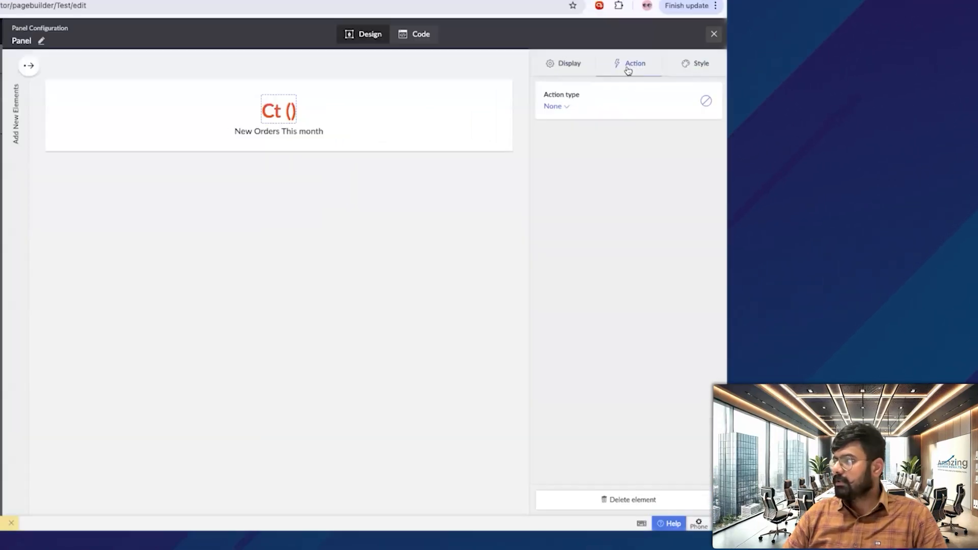
click(559, 106)
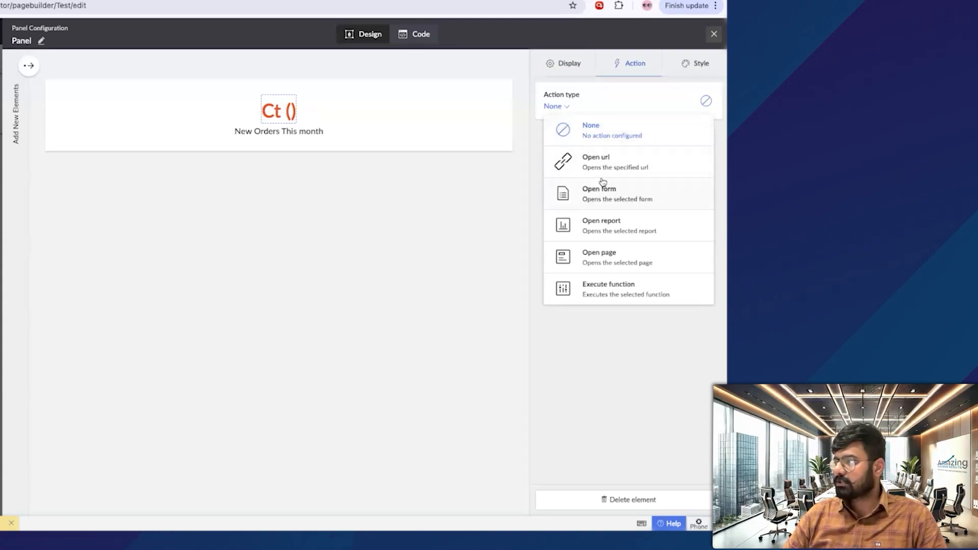
click(617, 168)
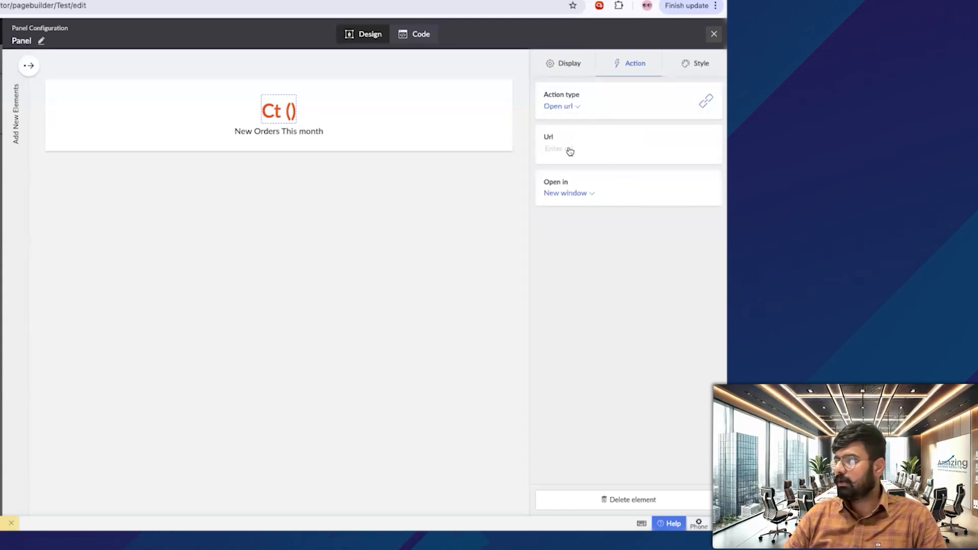
Review the window options for opening a URL and change the count element's action type to Execute function
click(579, 193)
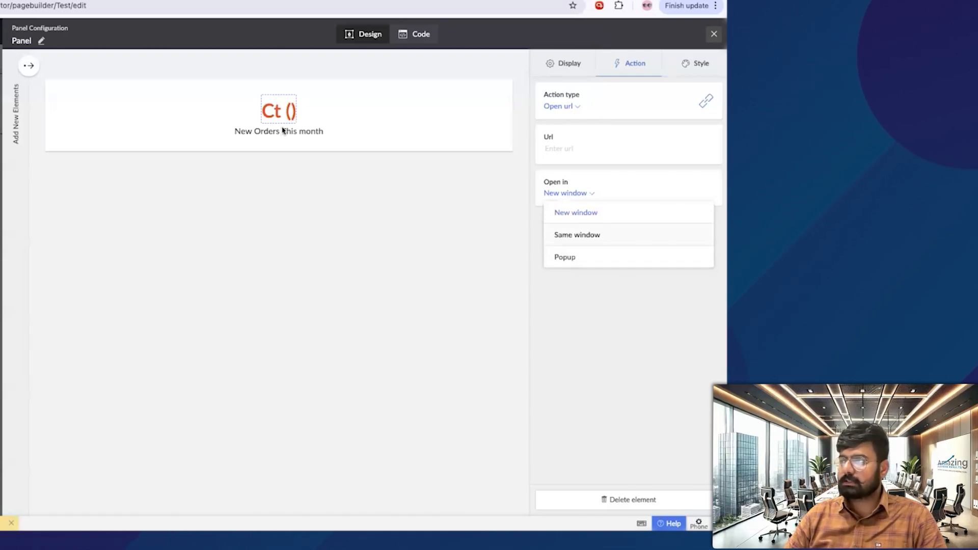
click(480, 213)
click(554, 108)
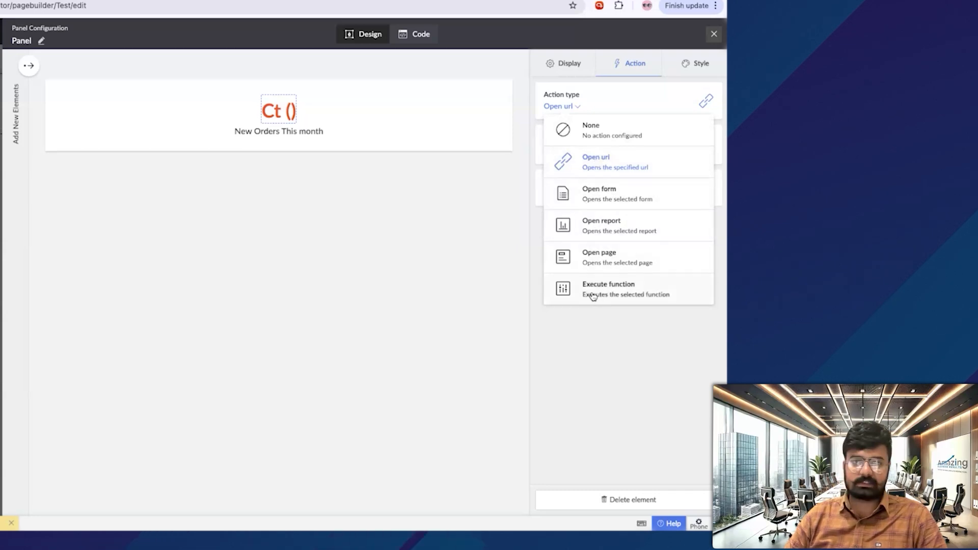
click(610, 296)
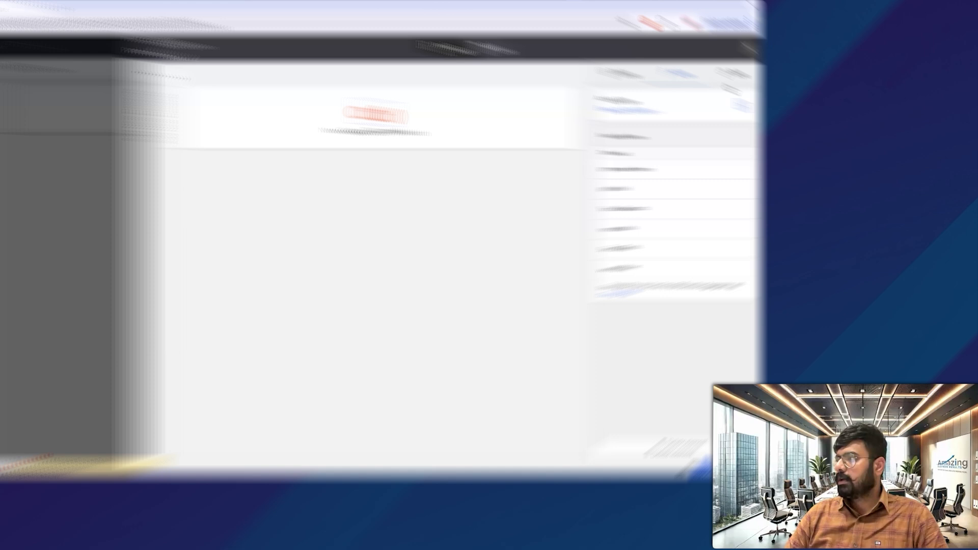
Examine the count element's font, text style, color, margin, prefix and suffix options, and close the panel configuration
click(752, 90)
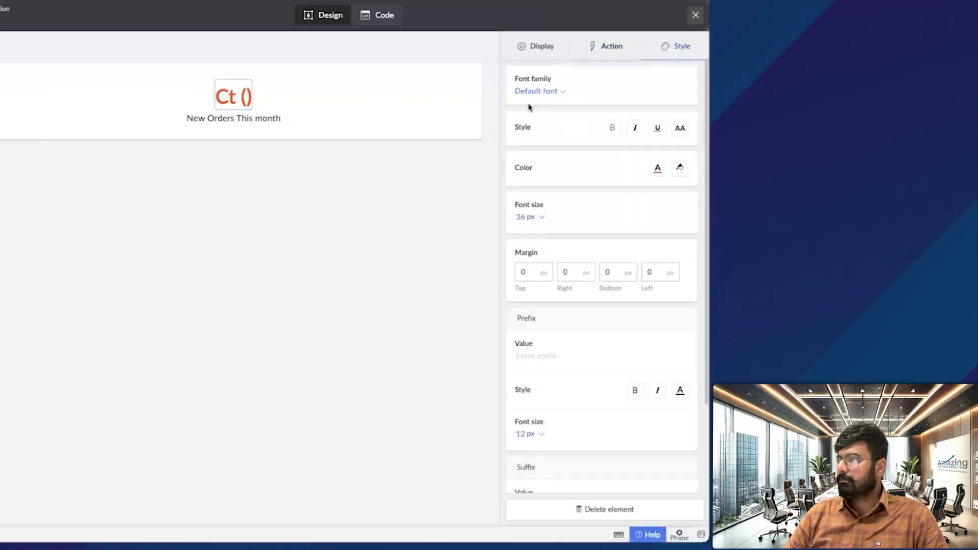
scroll(572, 209, down, 2)
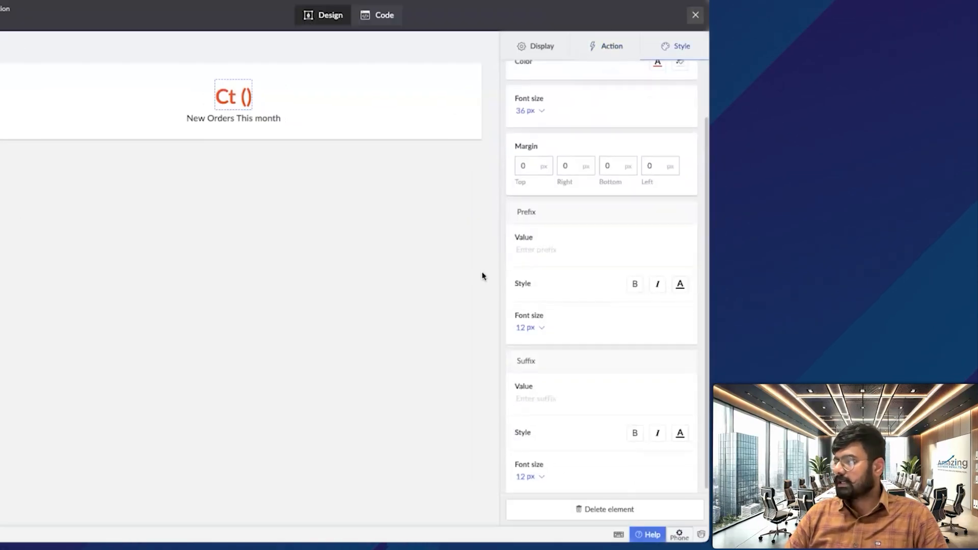
scroll(553, 206, up, 2)
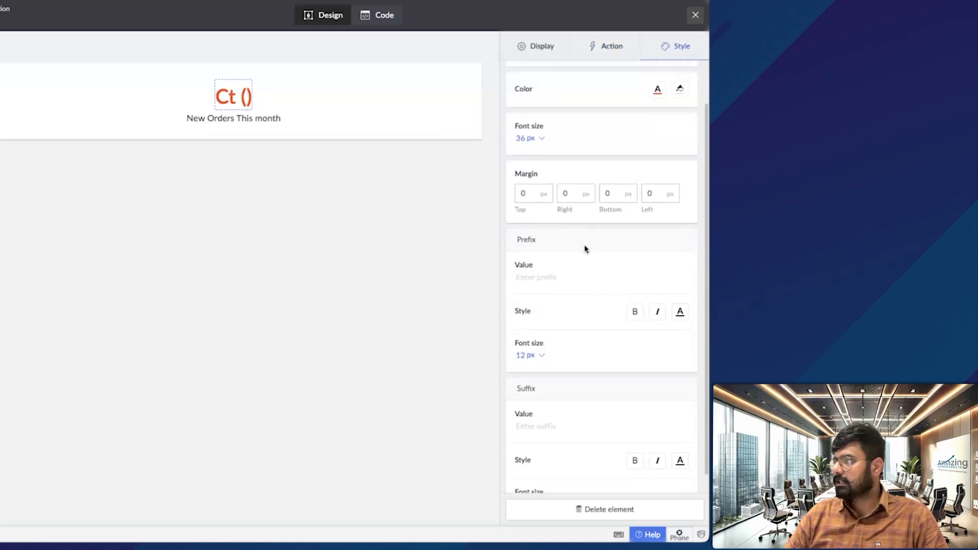
click(552, 96)
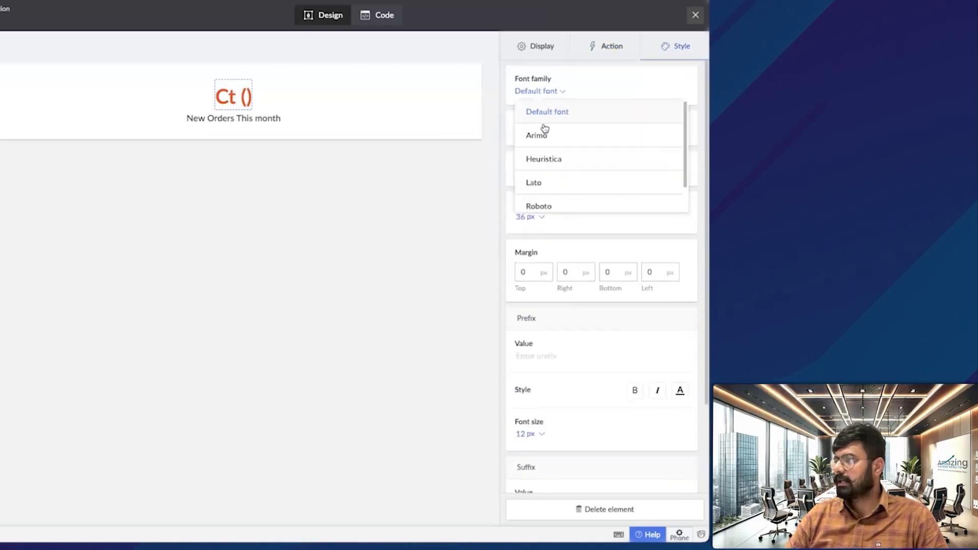
click(626, 85)
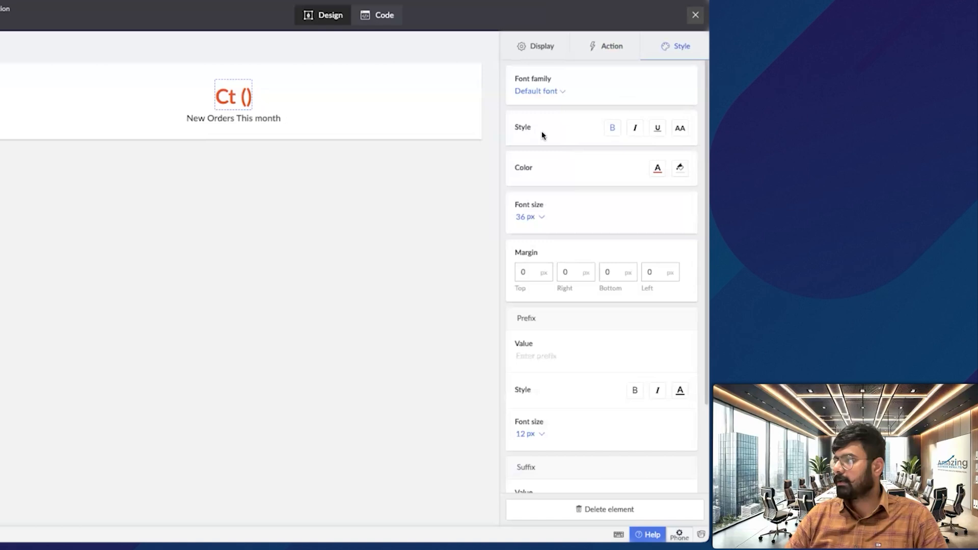
click(613, 130)
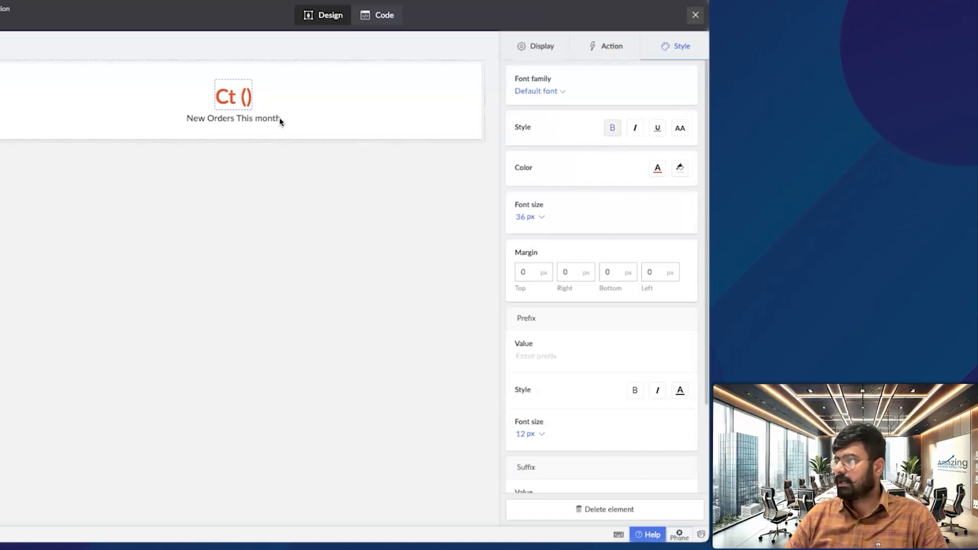
scroll(559, 212, down, 3)
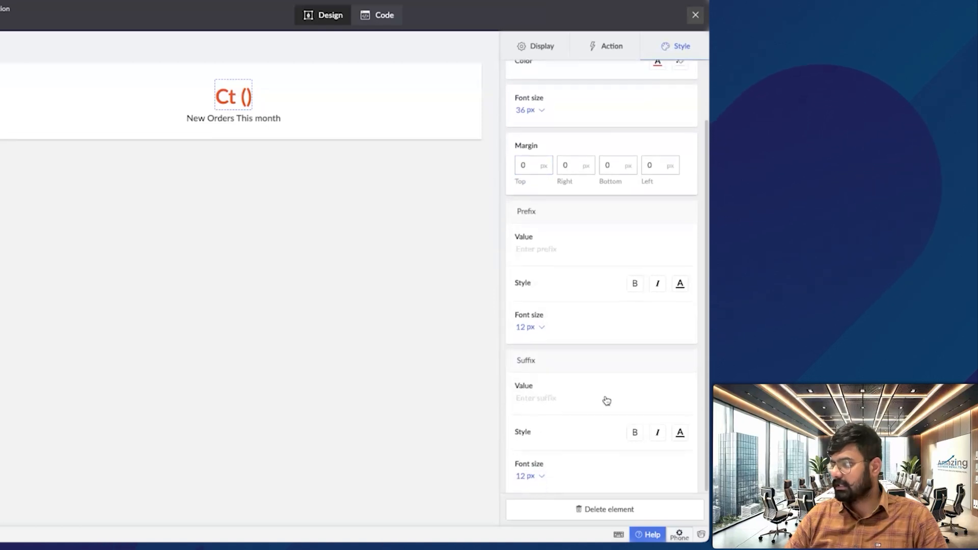
scroll(624, 316, up, 3)
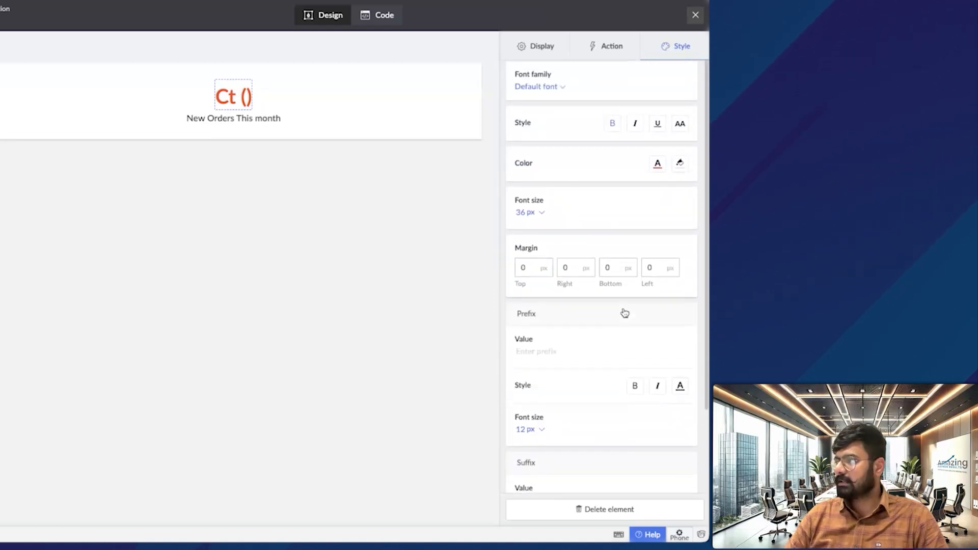
click(695, 16)
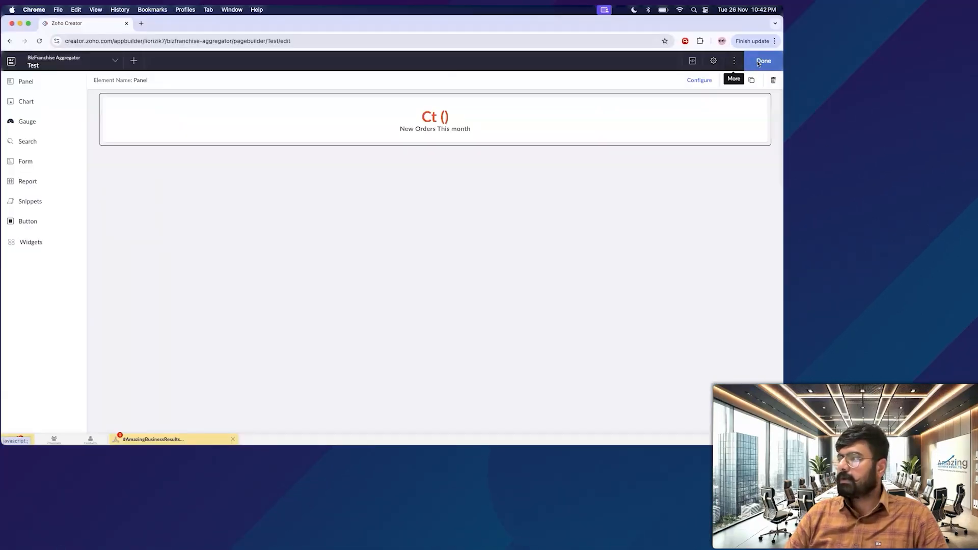
Finish editing the Test page and review the configuration of the Total Order Received This Month panel on the Dev Dashboard
click(758, 61)
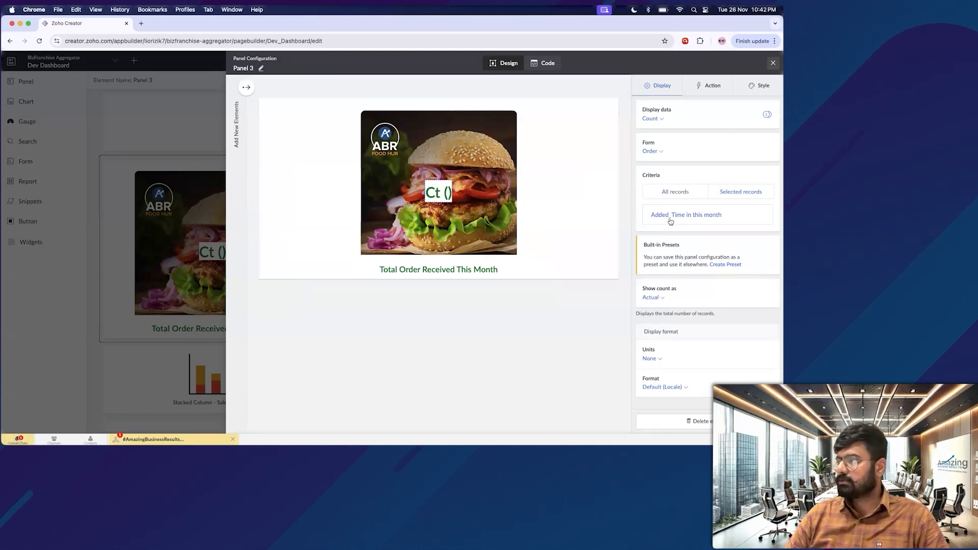
click(494, 120)
click(773, 63)
Browse the available panel layouts and chart types in the Dev Dashboard editor
click(32, 84)
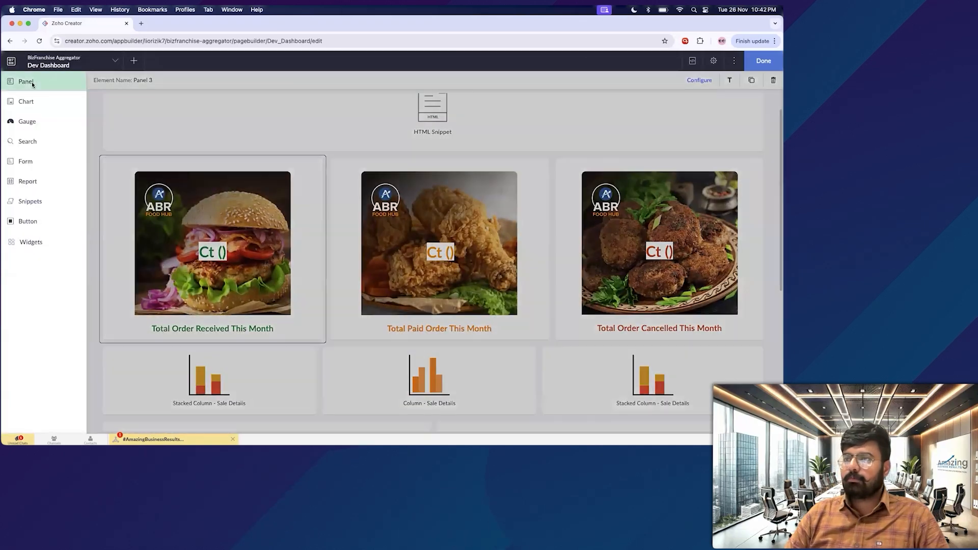
scroll(170, 251, down, 5)
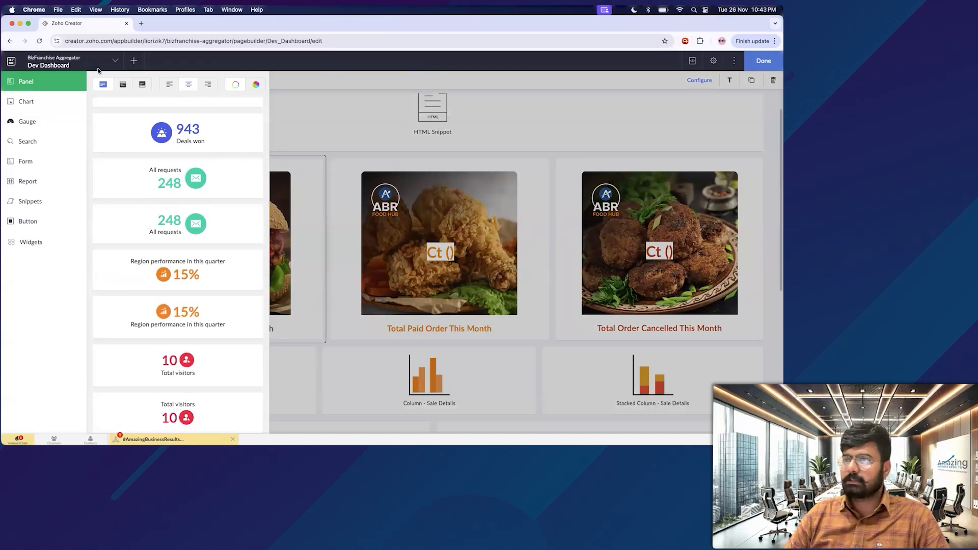
click(35, 101)
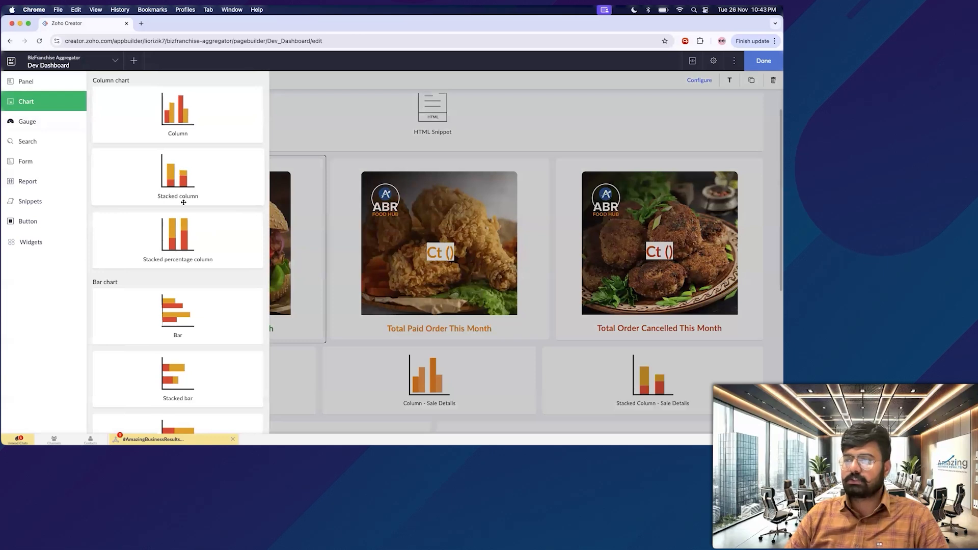
scroll(184, 204, down, 4)
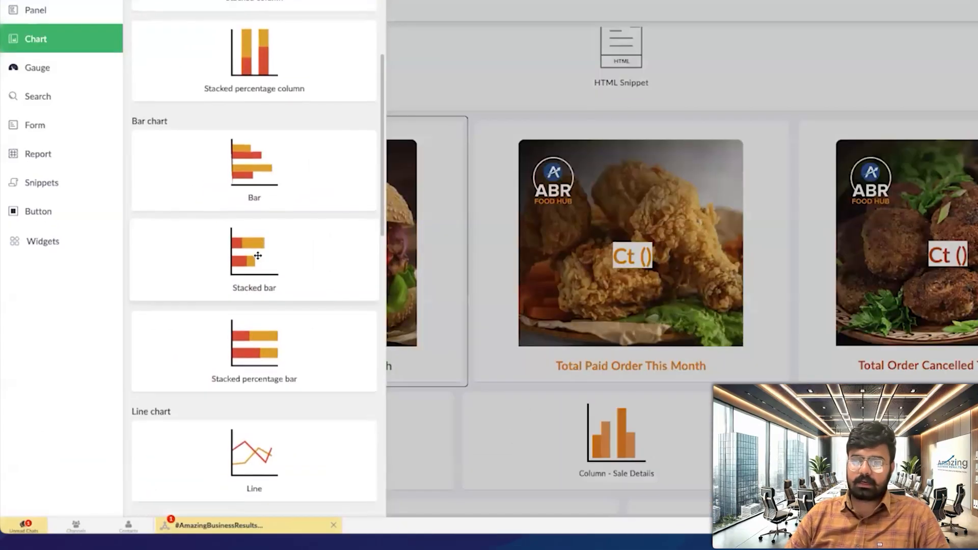
scroll(258, 255, up, 3)
scroll(216, 284, down, 7)
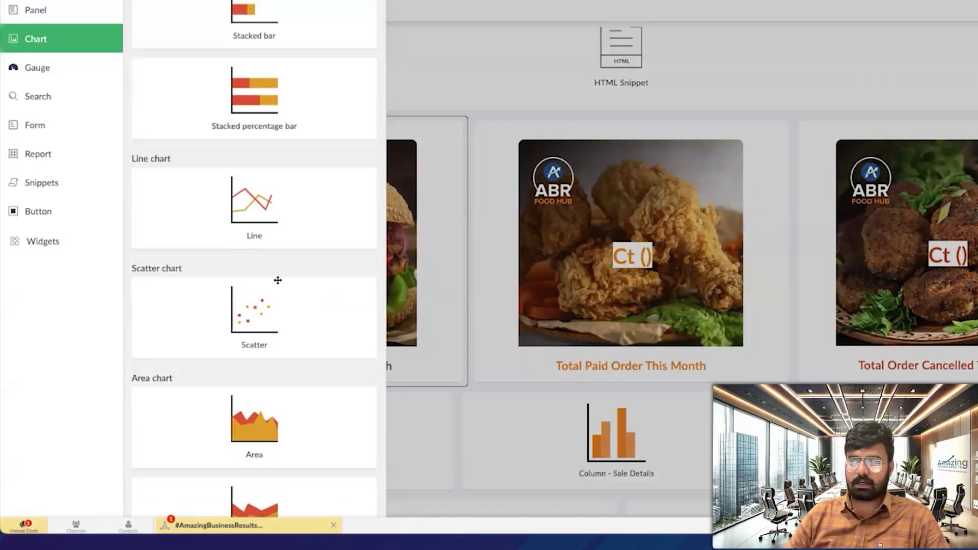
scroll(278, 281, down, 10)
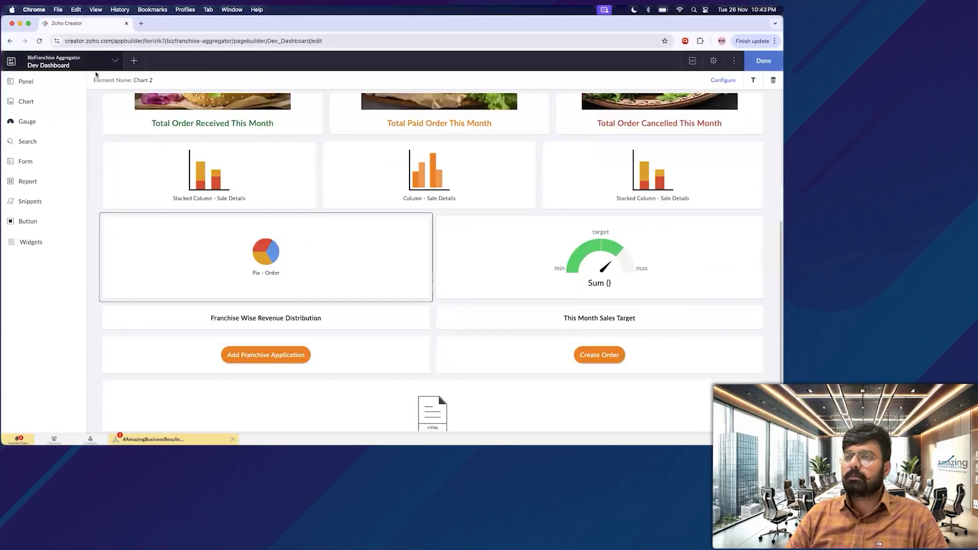
Open the Test page and add a Column chart below the New Orders This month panel
click(49, 62)
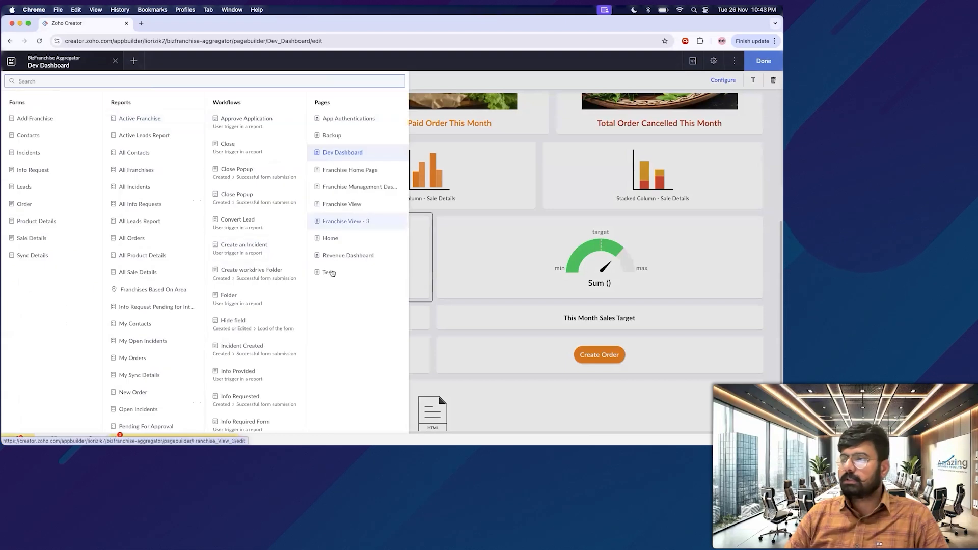
click(332, 273)
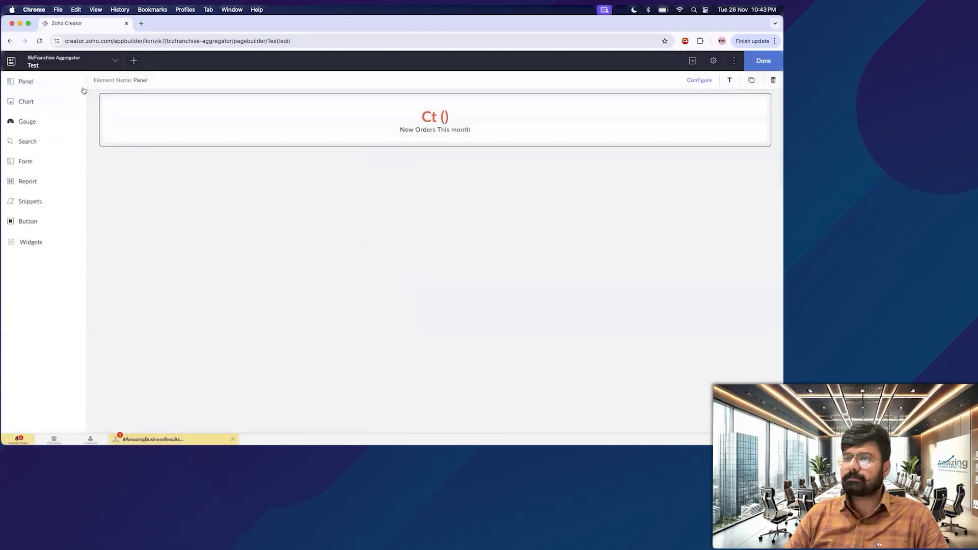
click(39, 101)
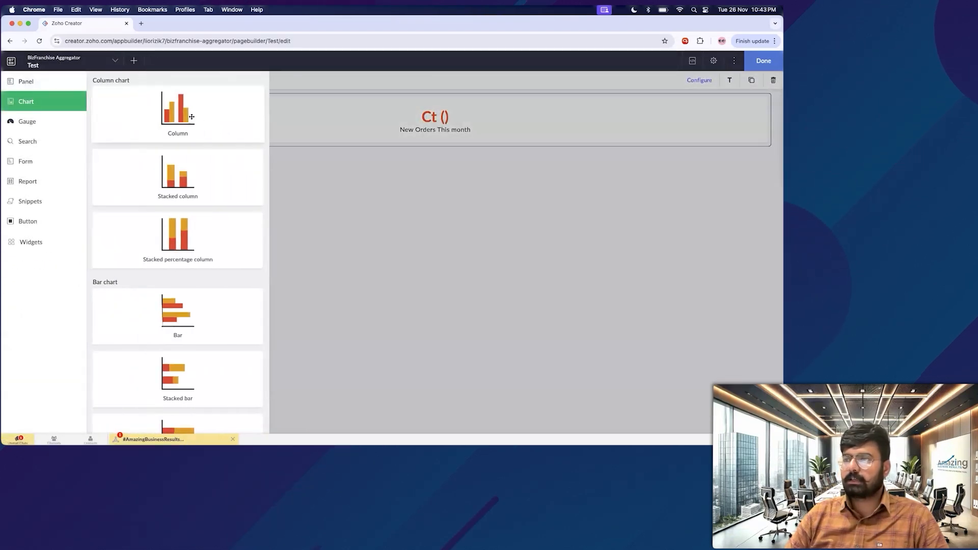
scroll(191, 117, down, 15)
scroll(164, 128, up, 15)
drag(164, 128, 229, 185)
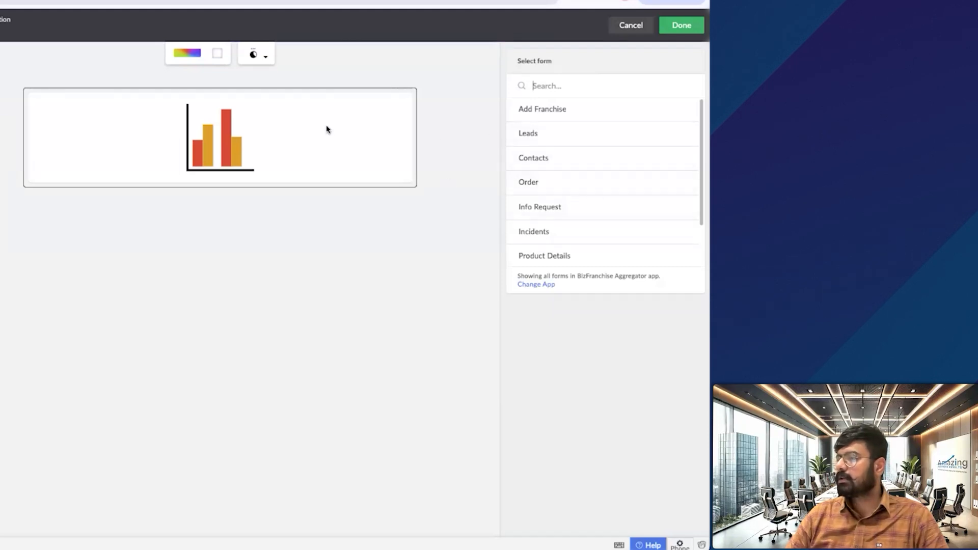
Base the chart on the Order form, with Deal Type as the X-axis category and "Deal Type" as its label
scroll(558, 189, down, 1)
click(554, 173)
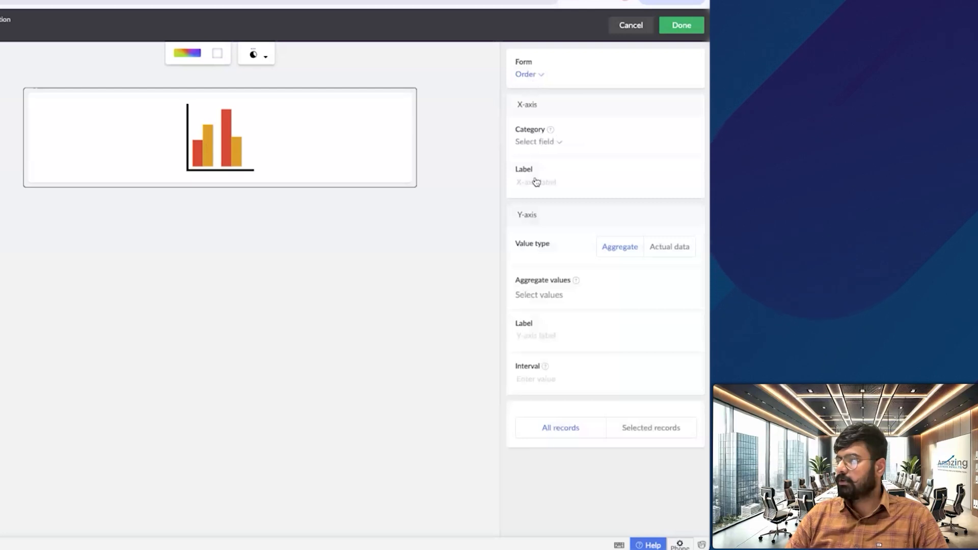
click(552, 143)
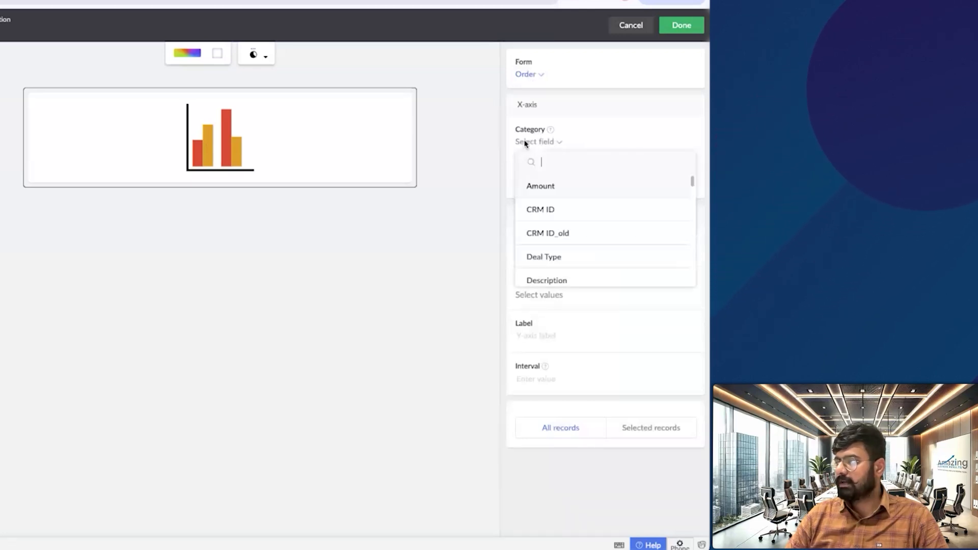
click(574, 110)
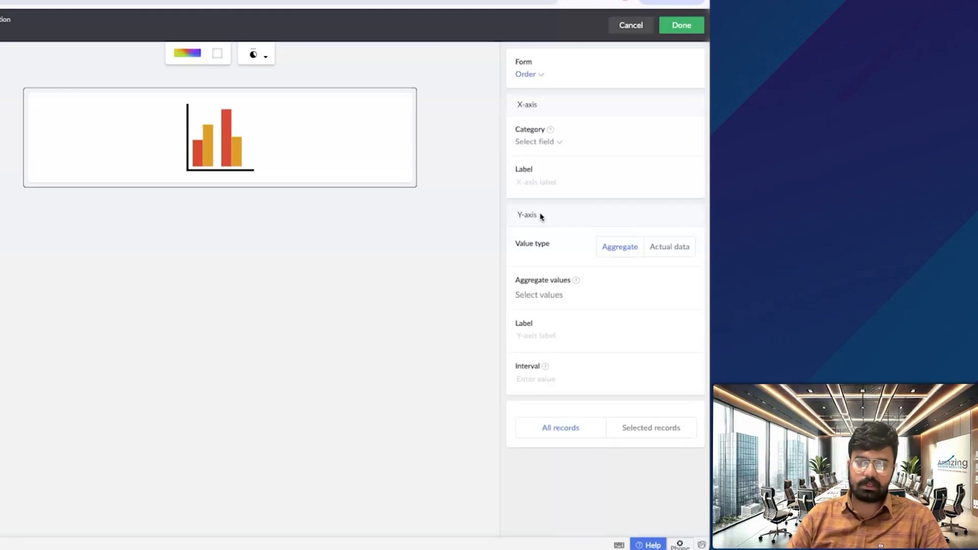
click(539, 145)
scroll(566, 239, down, 1)
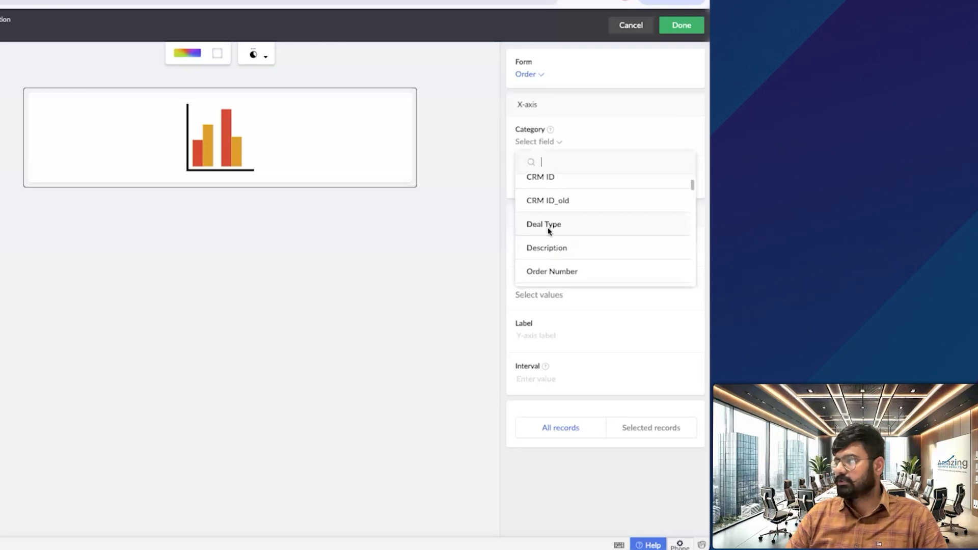
click(548, 227)
click(545, 186)
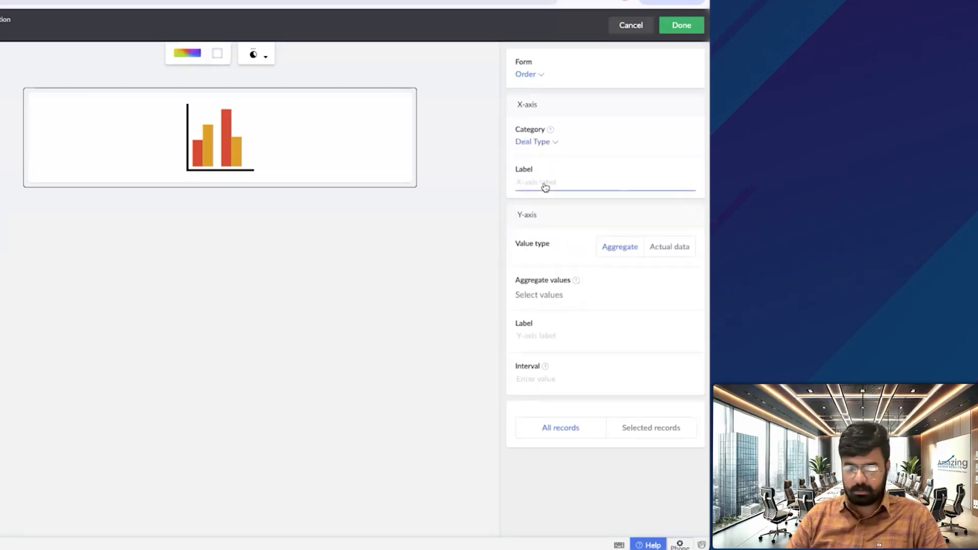
text(Deal Type)
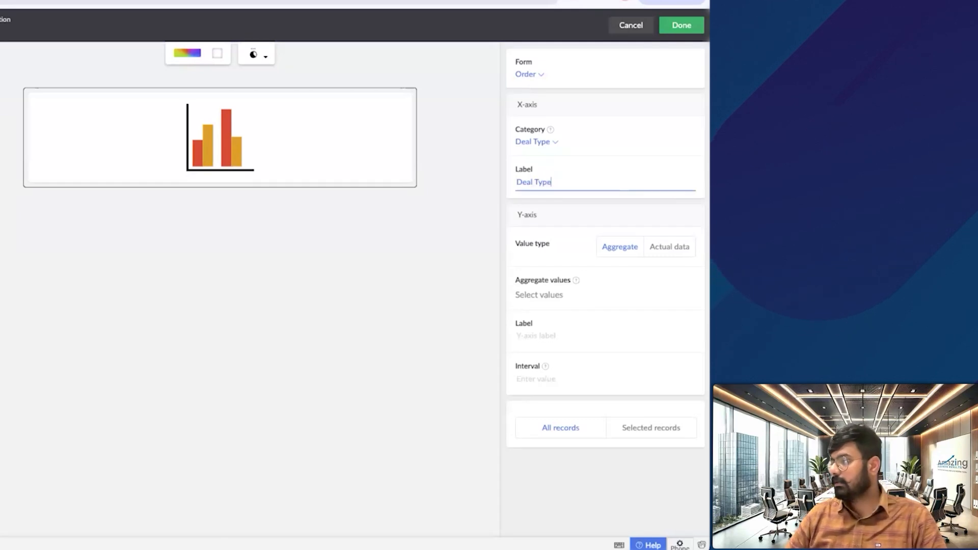
Plot the Sum of Amount on the chart's Y-axis and label the axis "Sum of Amount"
click(541, 300)
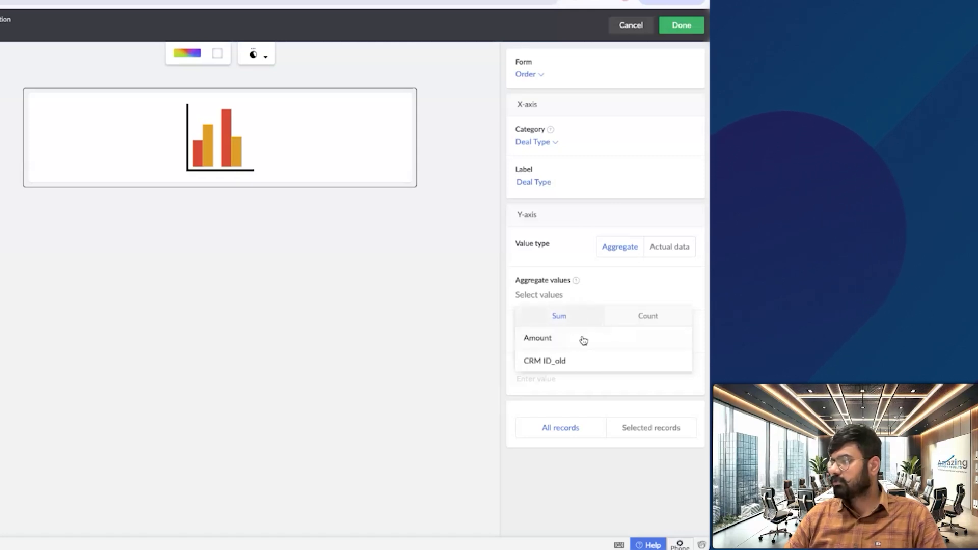
click(679, 325)
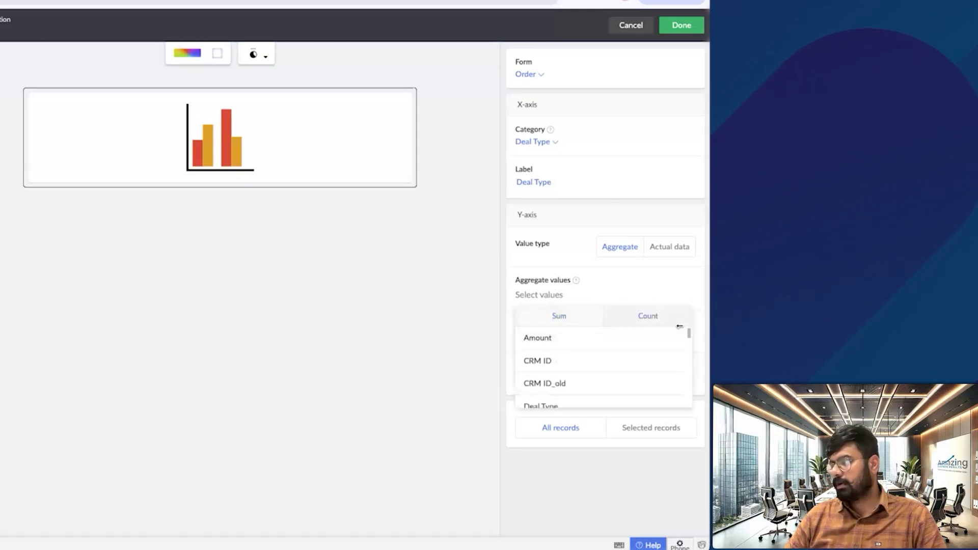
click(591, 321)
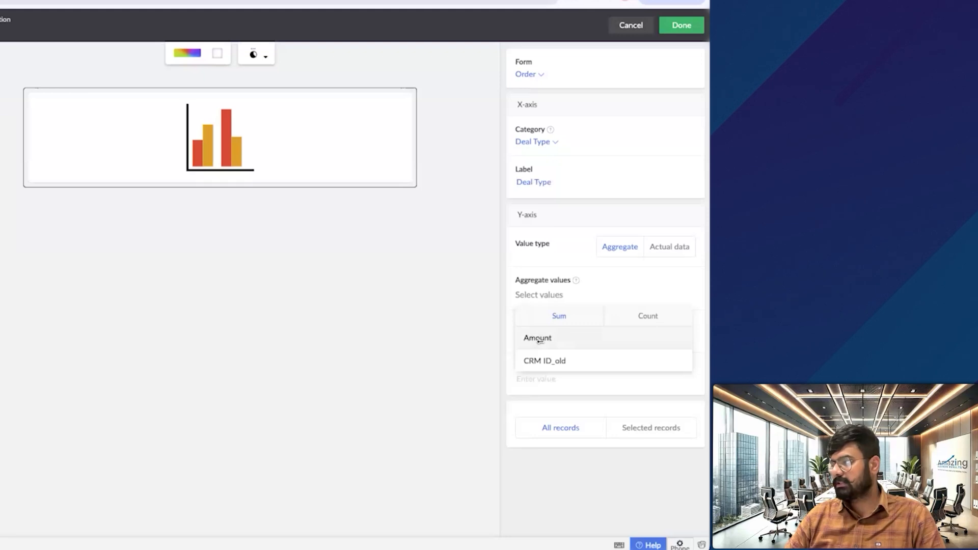
click(539, 338)
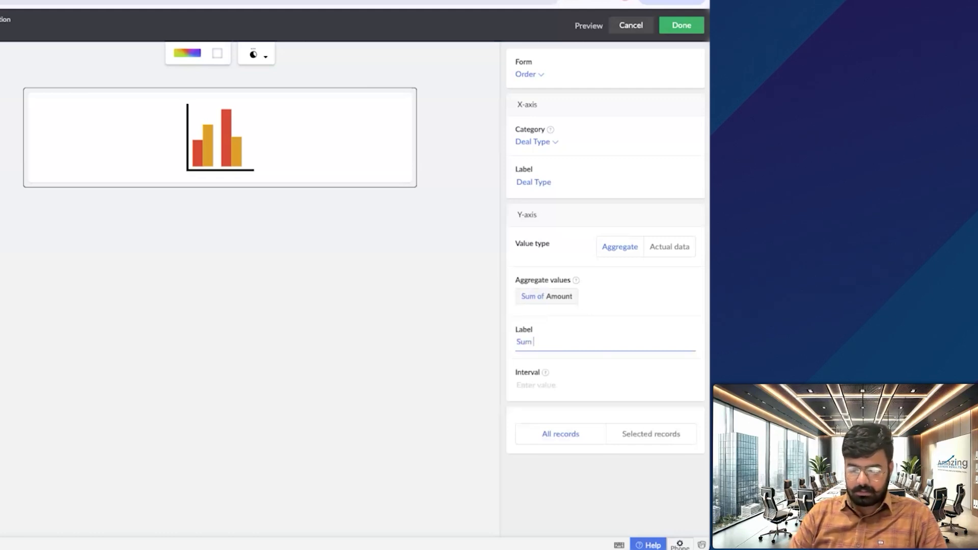
text(Sum)
text(of Amount)
key(Tab)
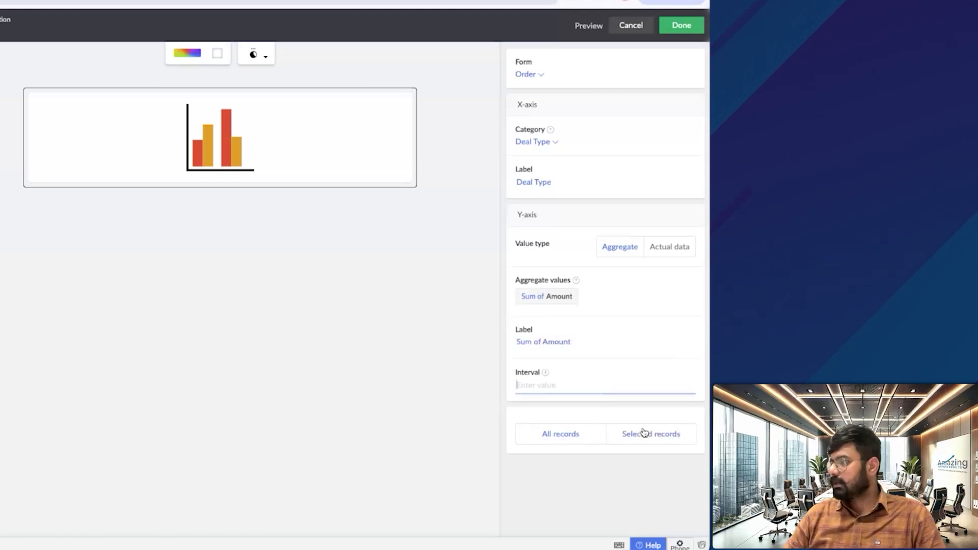
Close the column chart's record filter without adding criteria, save the chart configuration and open the live Test page
click(692, 434)
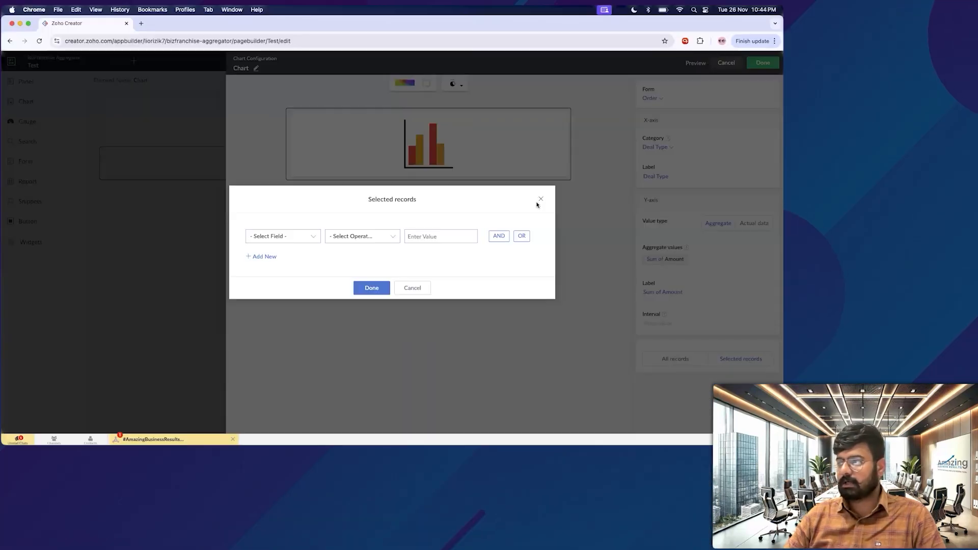
click(540, 199)
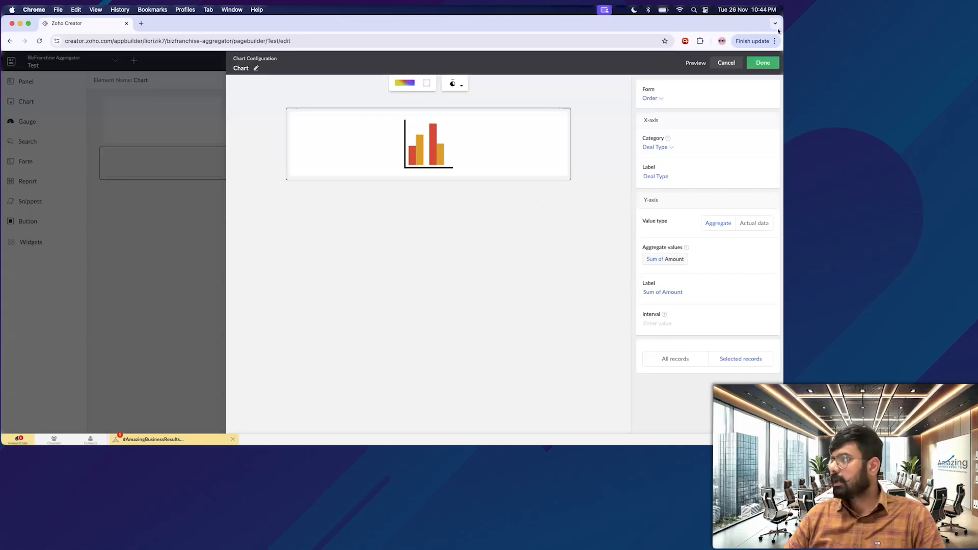
click(762, 62)
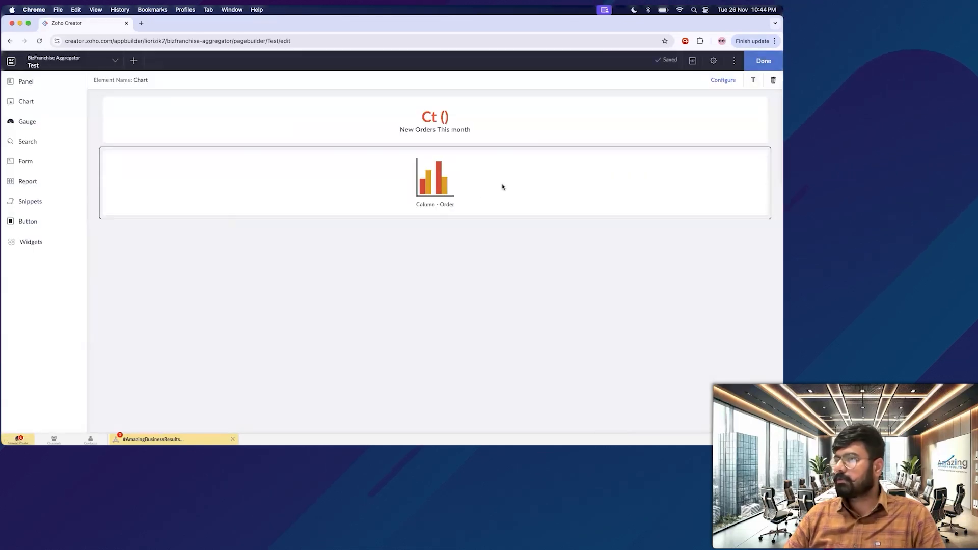
click(771, 62)
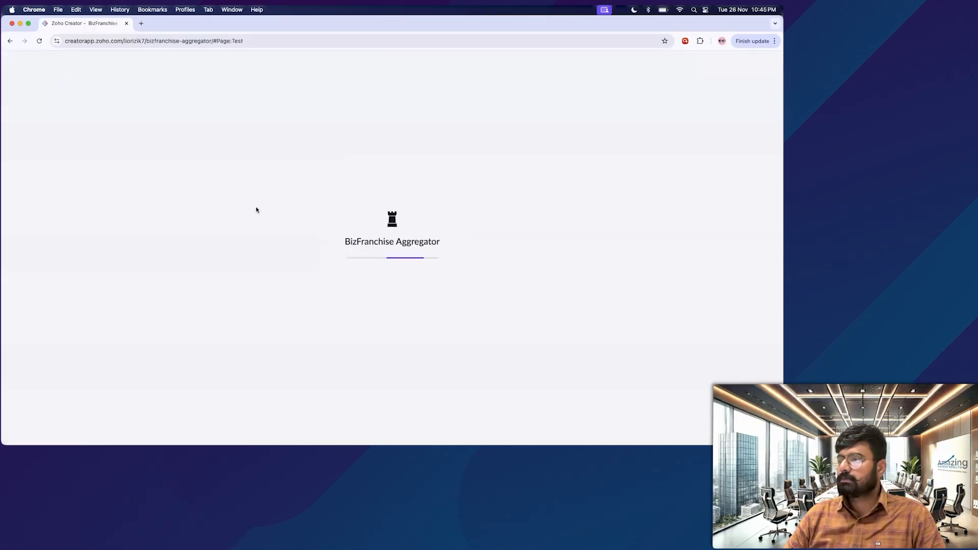
mouse_move(453, 178)
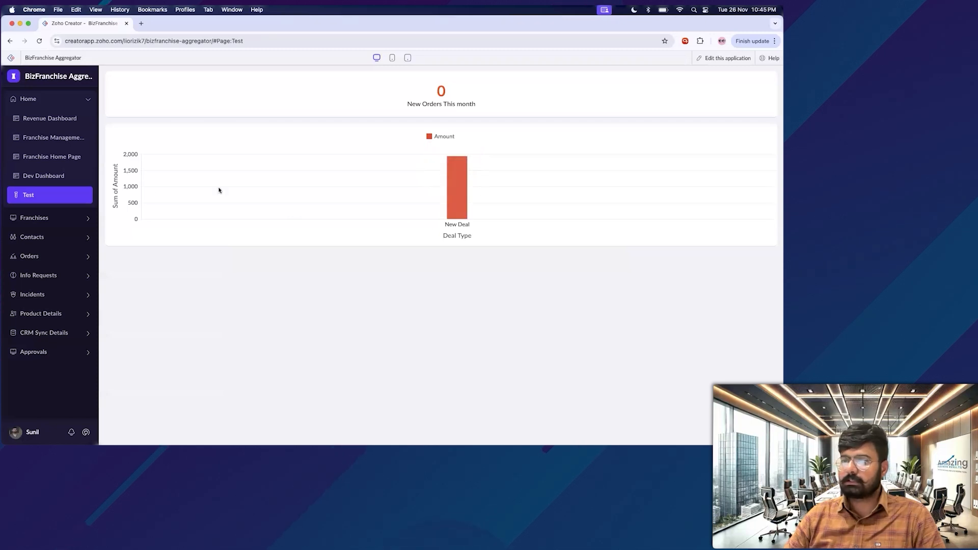
Examine the charts and the sales target gauge on the live Dev Dashboard page
click(45, 175)
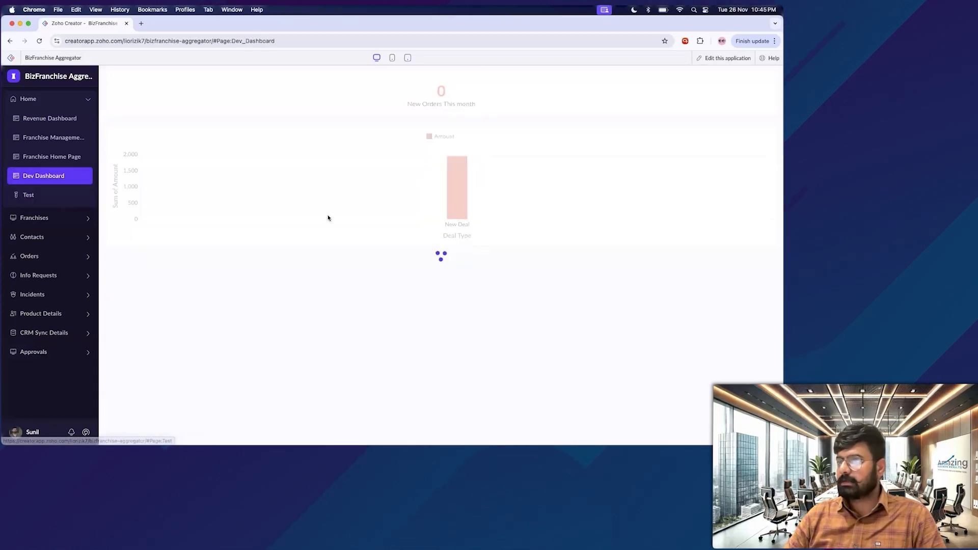
scroll(295, 306, down, 4)
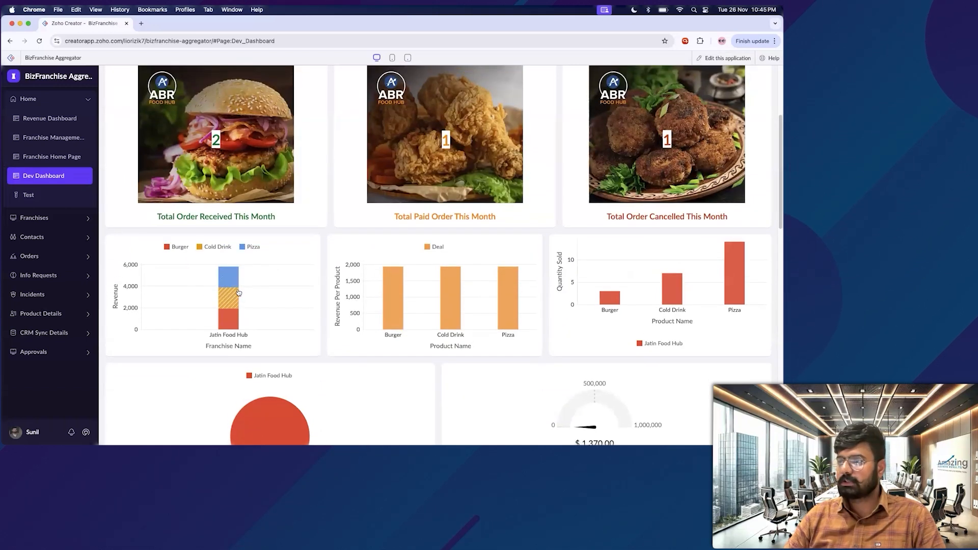
scroll(240, 286, up, 3)
scroll(243, 294, down, 7)
scroll(233, 156, up, 2)
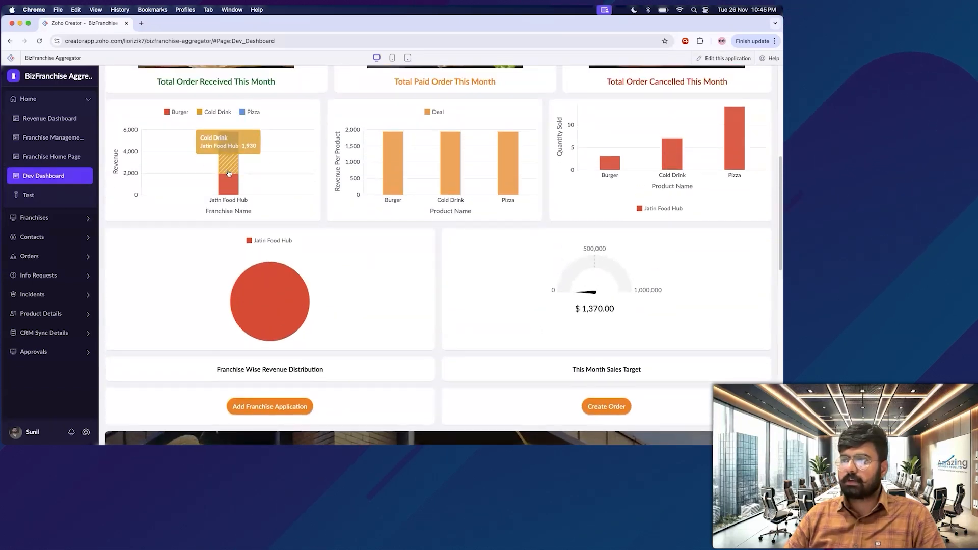
mouse_move(225, 194)
mouse_move(448, 173)
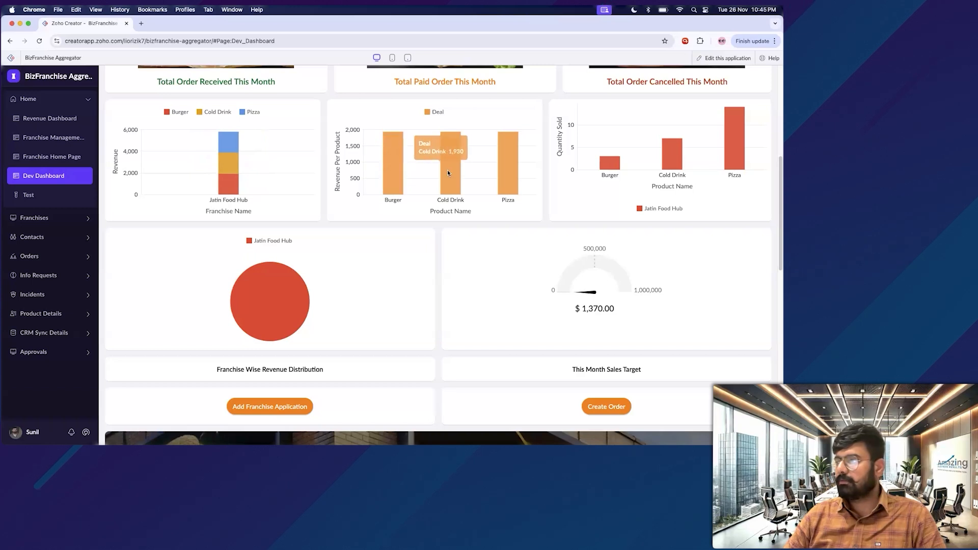
mouse_move(226, 151)
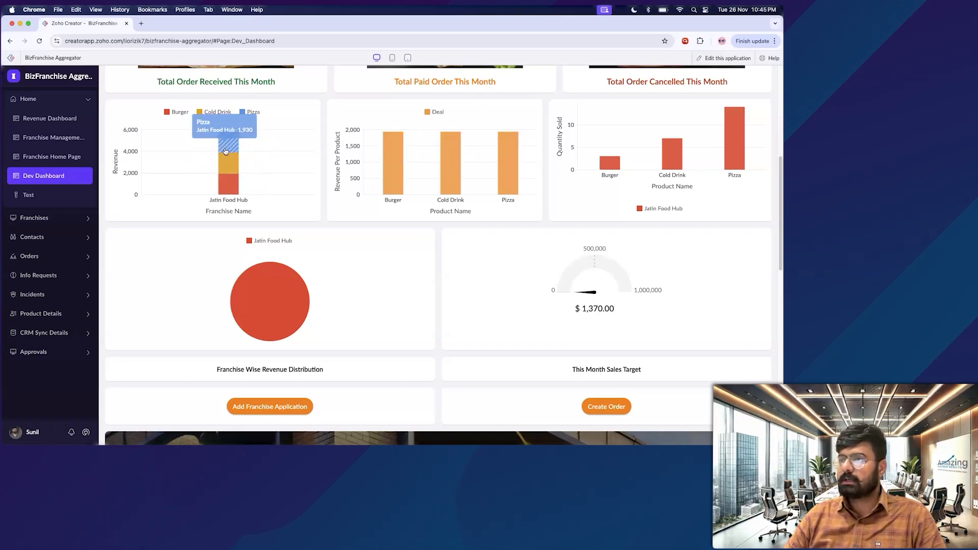
mouse_move(504, 181)
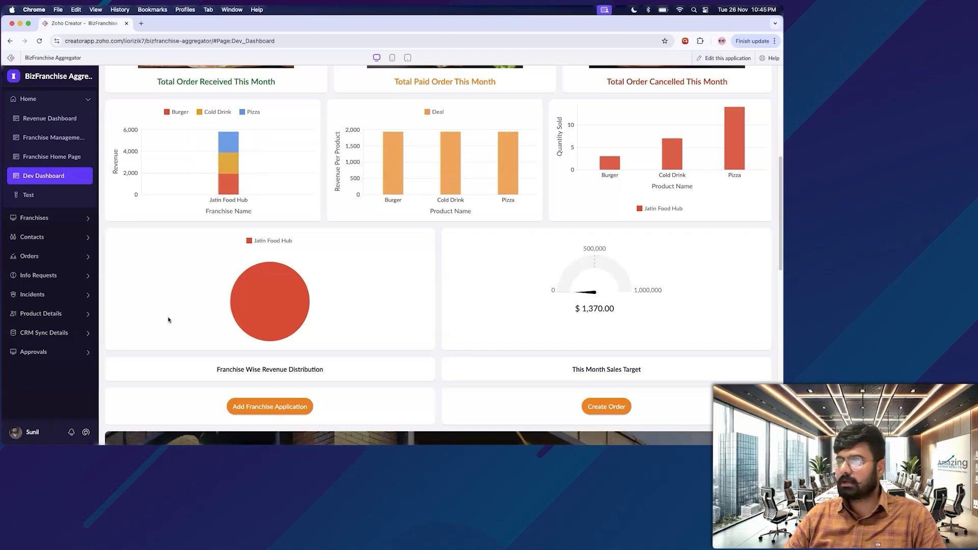
scroll(270, 298, down, 4)
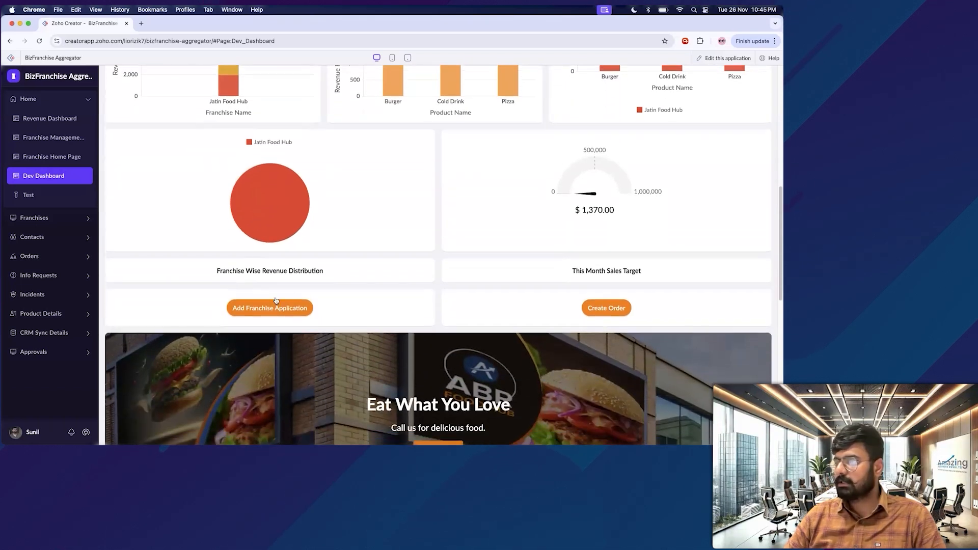
scroll(555, 241, up, 2)
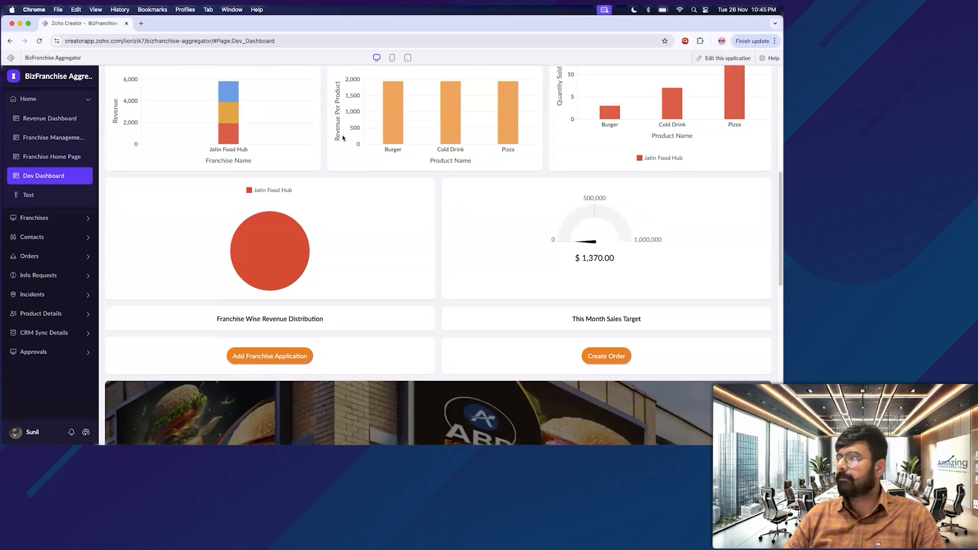
Reopen the Test page in the page editor and add the green semicircular needle gauge below the column chart
click(729, 58)
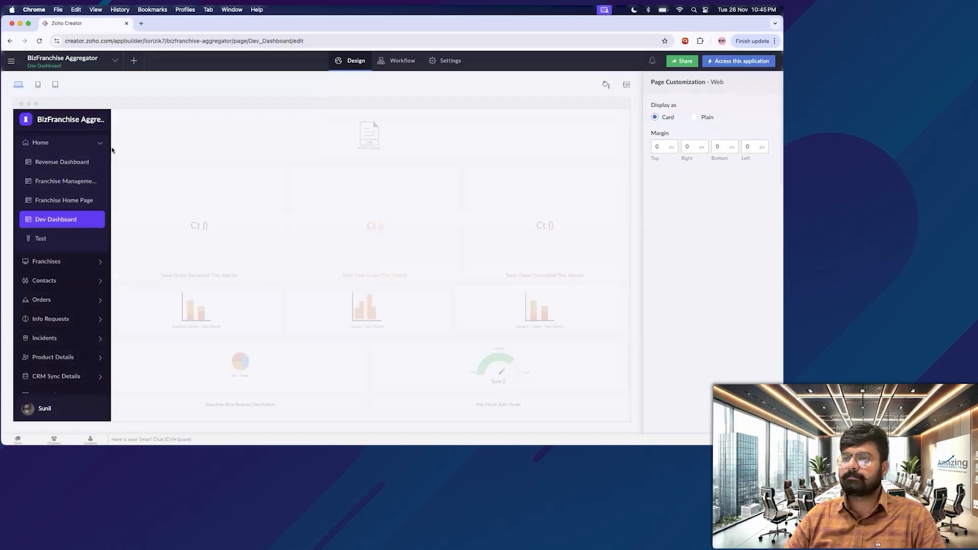
click(51, 238)
click(340, 252)
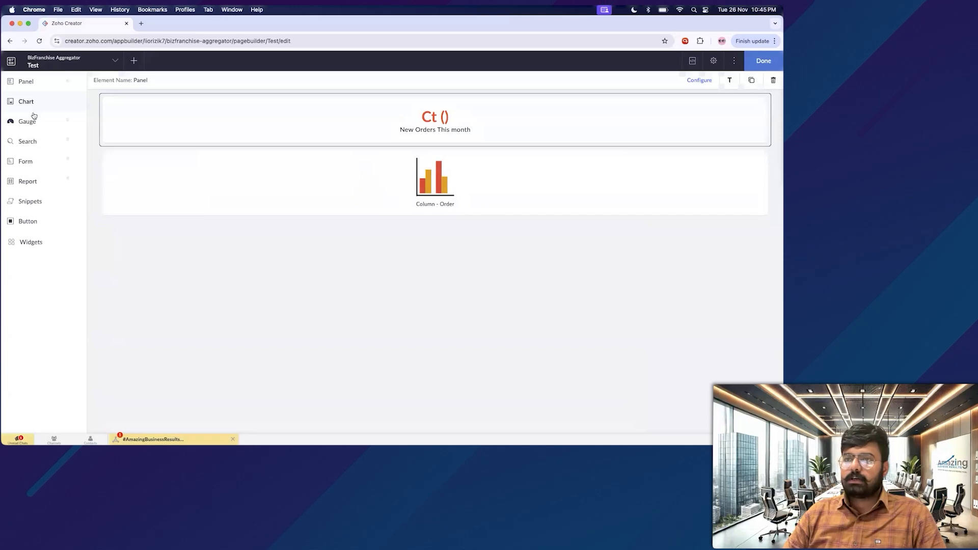
click(32, 117)
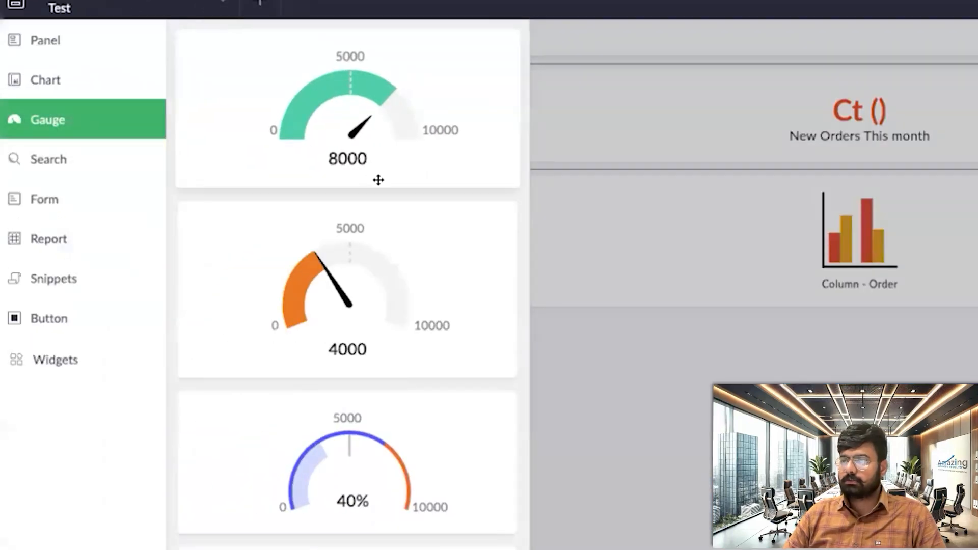
scroll(341, 517, down, 2)
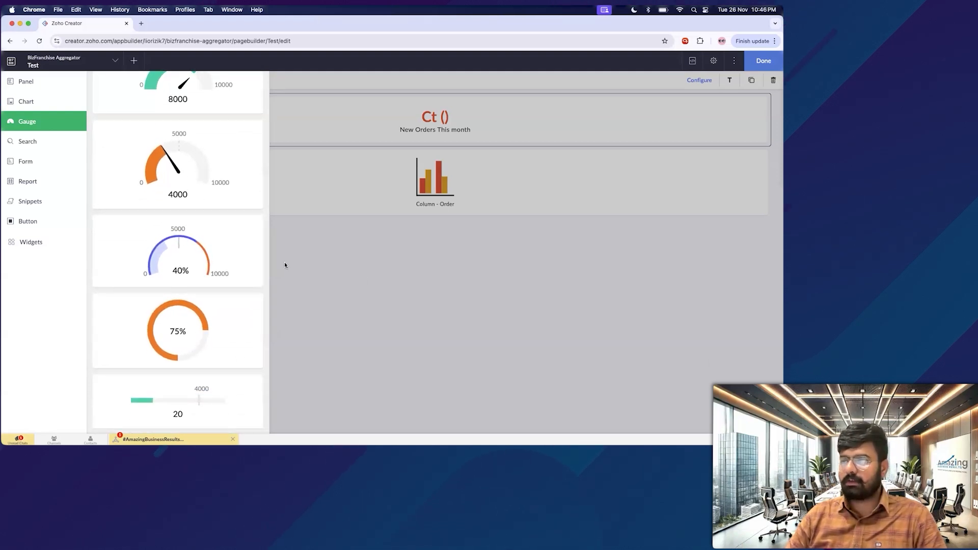
scroll(178, 198, up, 1)
drag(178, 197, 243, 262)
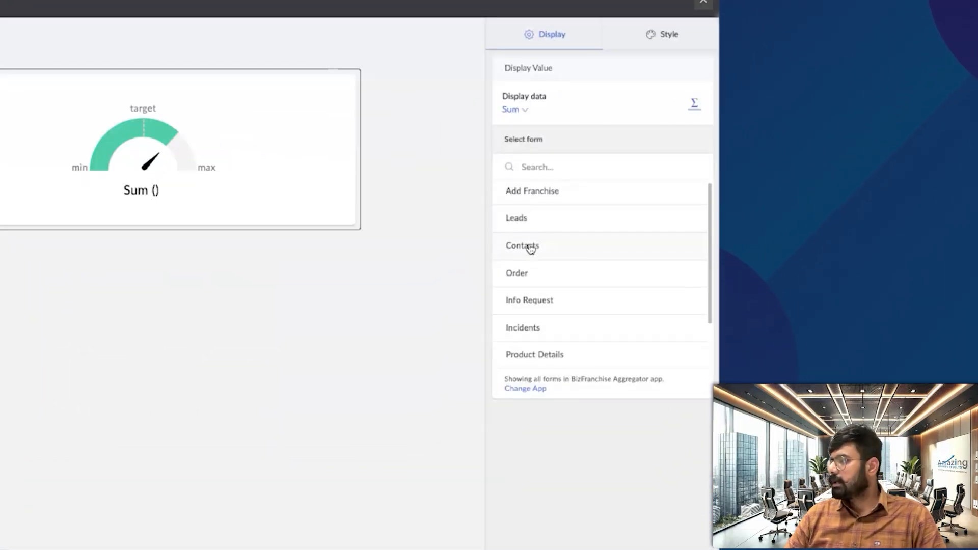
Set the gauge to show the Sum of Amount from the Order form, with maximum value 150000 and target 100000
click(530, 271)
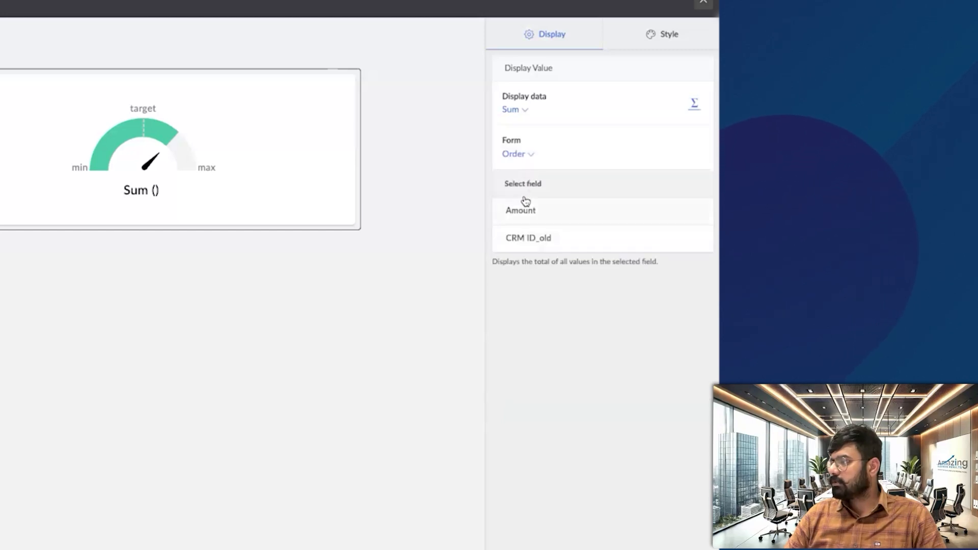
click(525, 205)
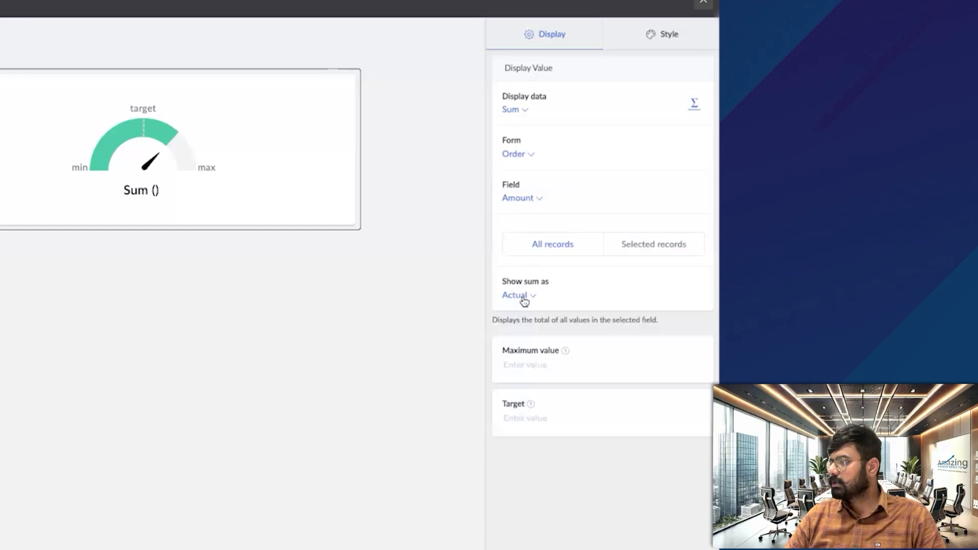
click(540, 364)
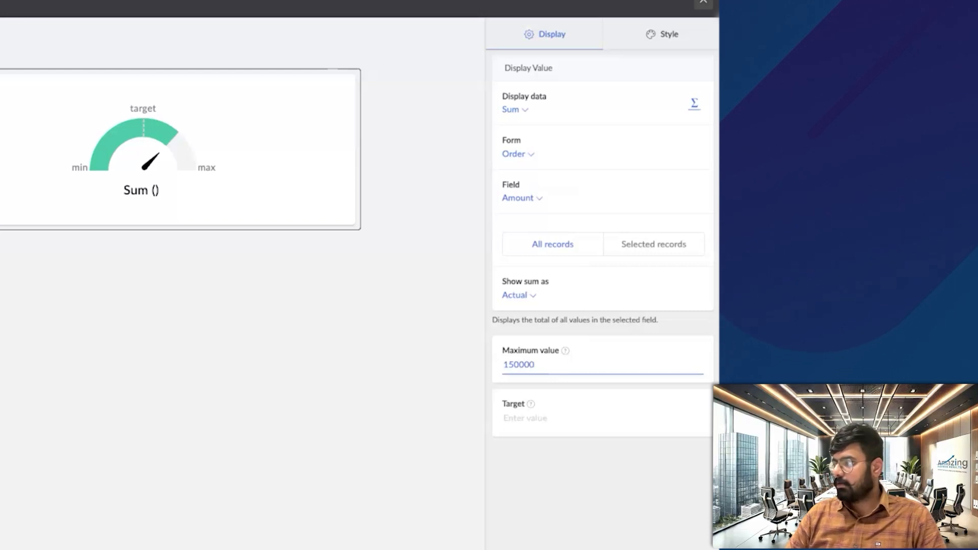
click(526, 427)
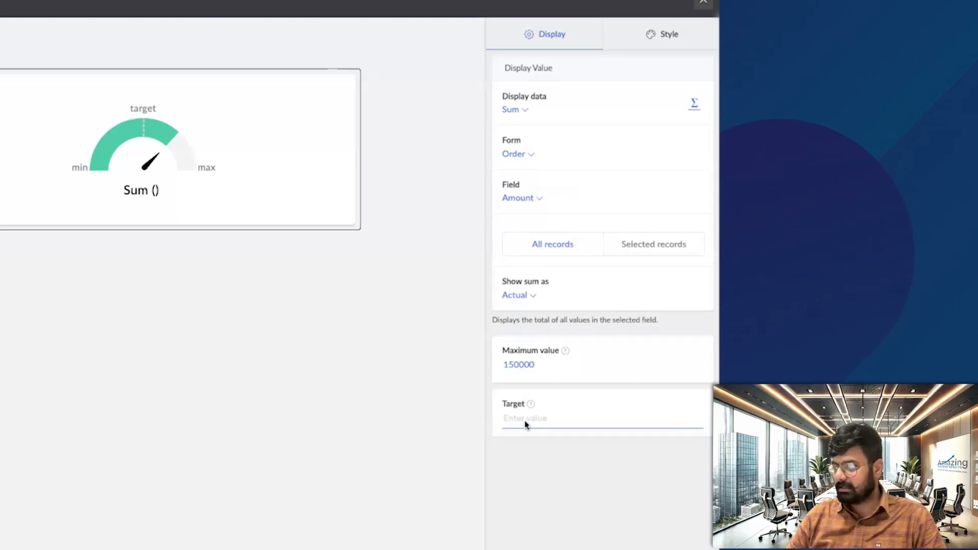
text(100000)
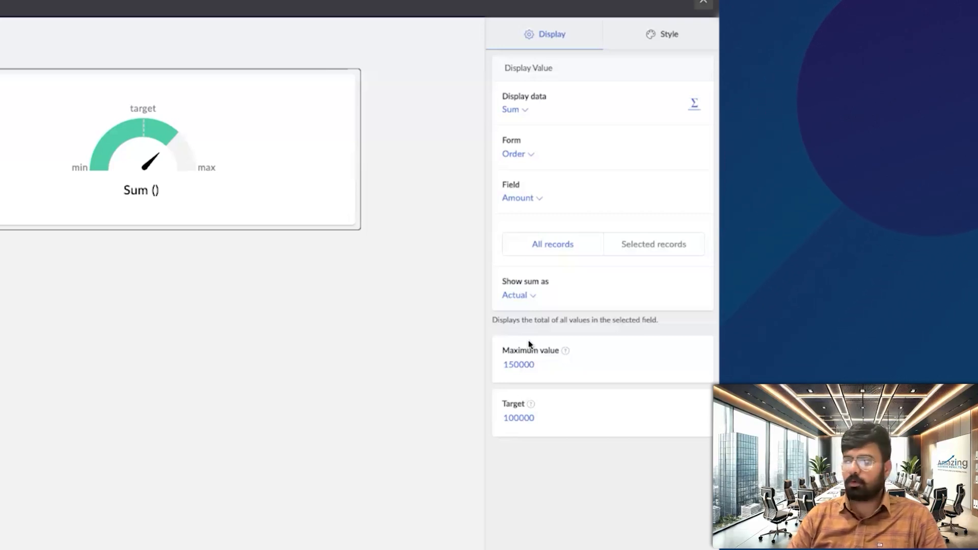
Restrict the gauge to selected records where Deal Type equals New Deal
click(617, 245)
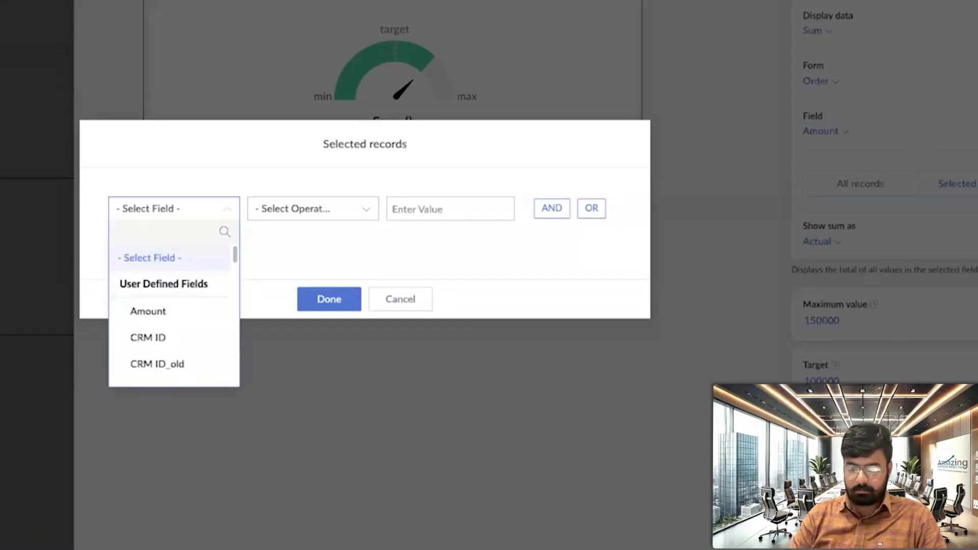
text(Ty)
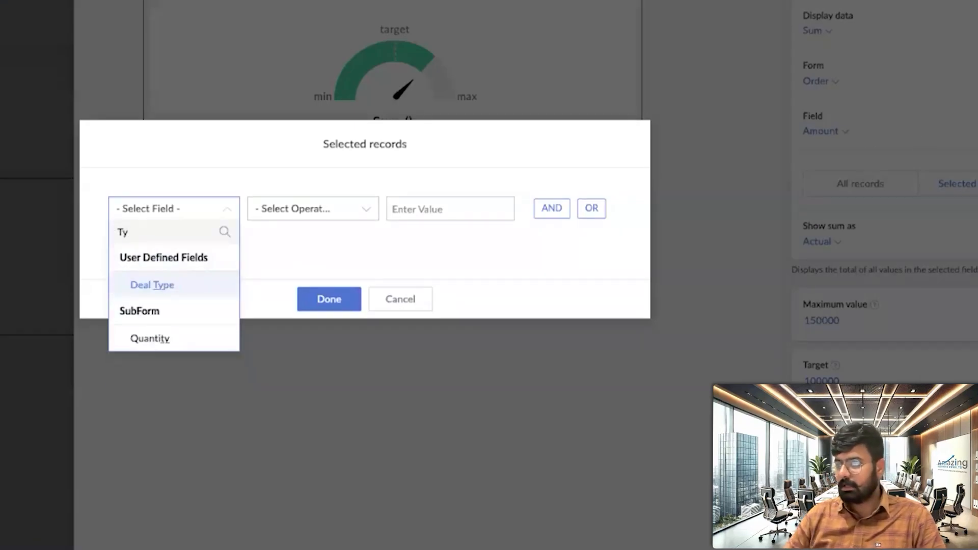
click(176, 290)
click(321, 283)
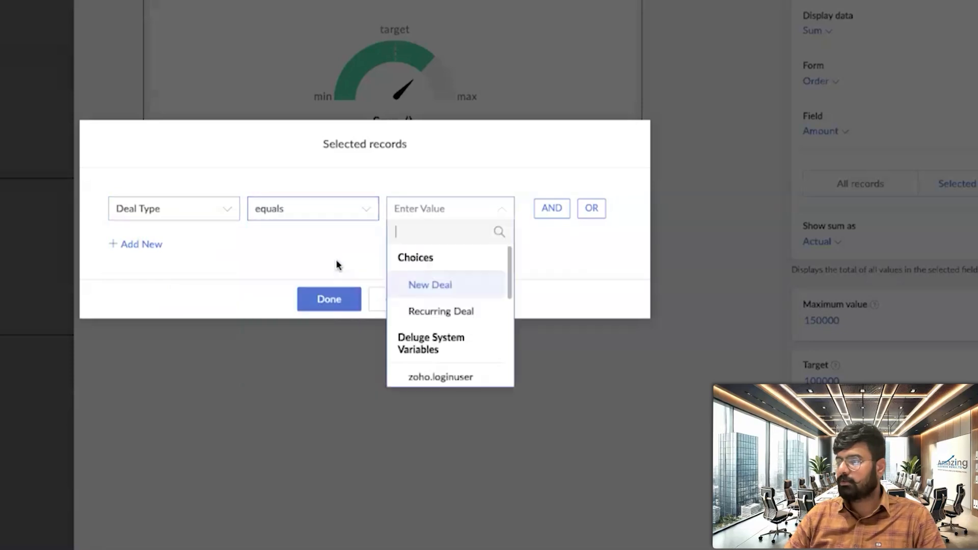
click(430, 285)
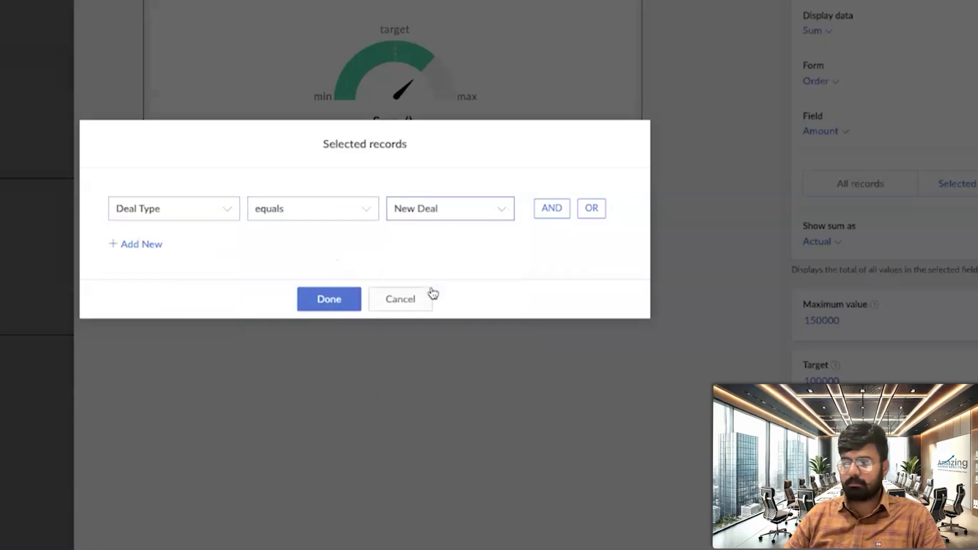
click(339, 300)
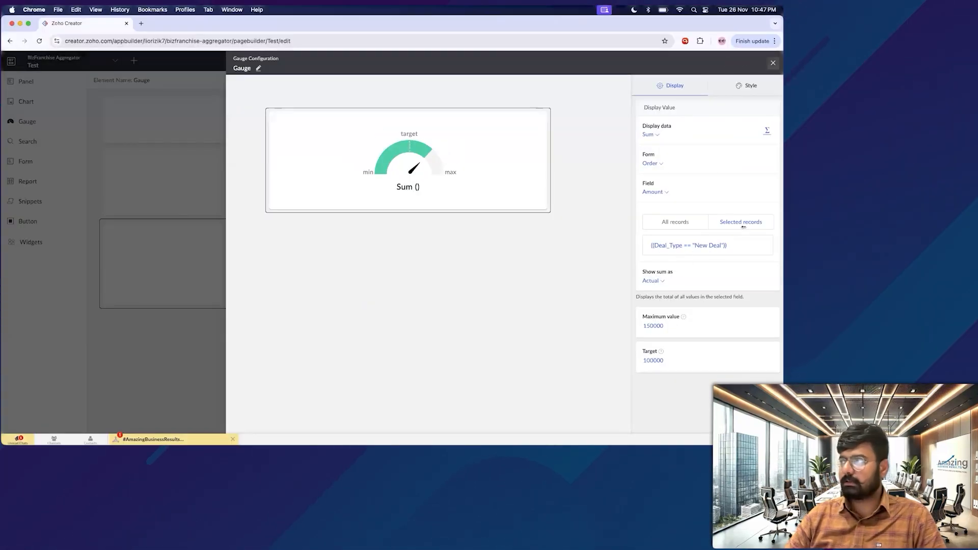
Close the gauge configuration, finish editing the Test page and open the live application
click(773, 63)
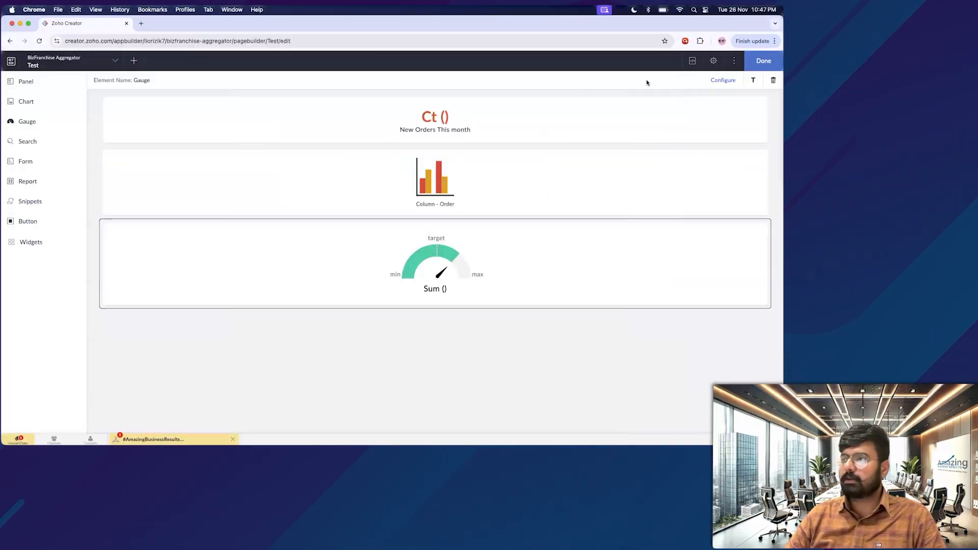
click(764, 61)
click(752, 64)
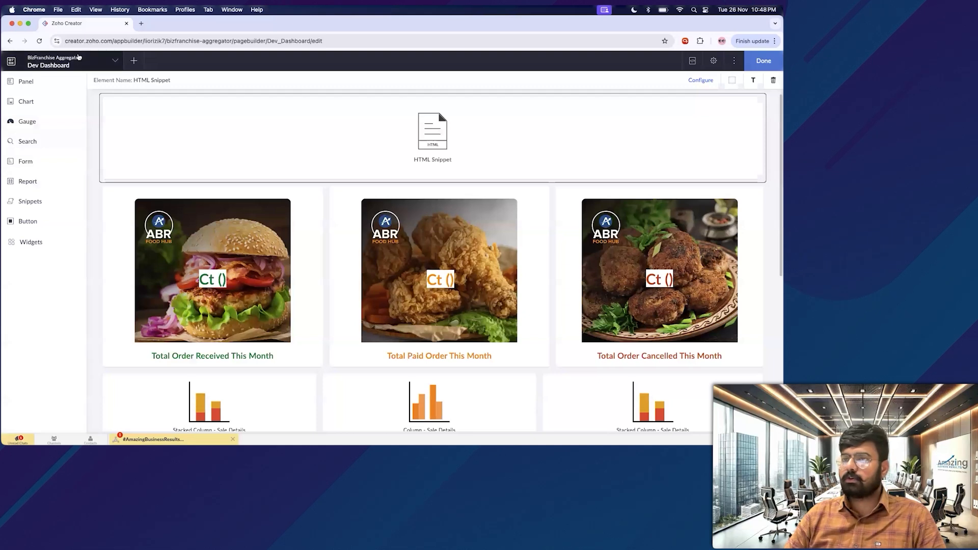
Open the Test page in the page builder and add the search element with the rounded Search button above the new-orders panel
click(93, 64)
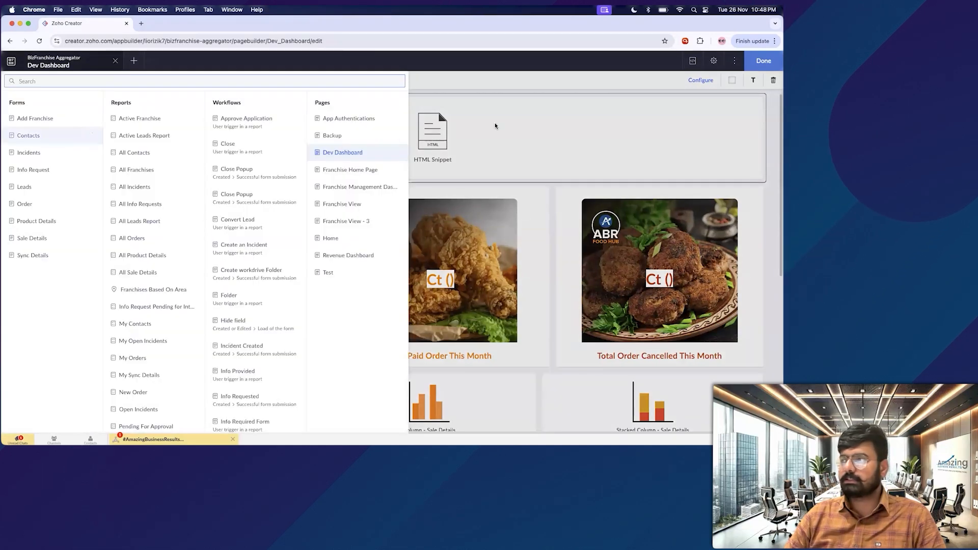
click(341, 273)
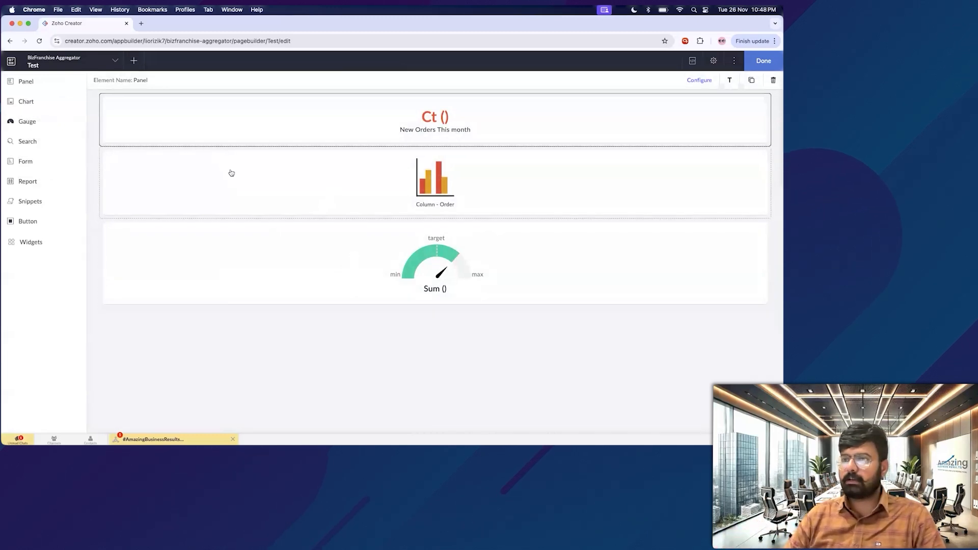
click(49, 144)
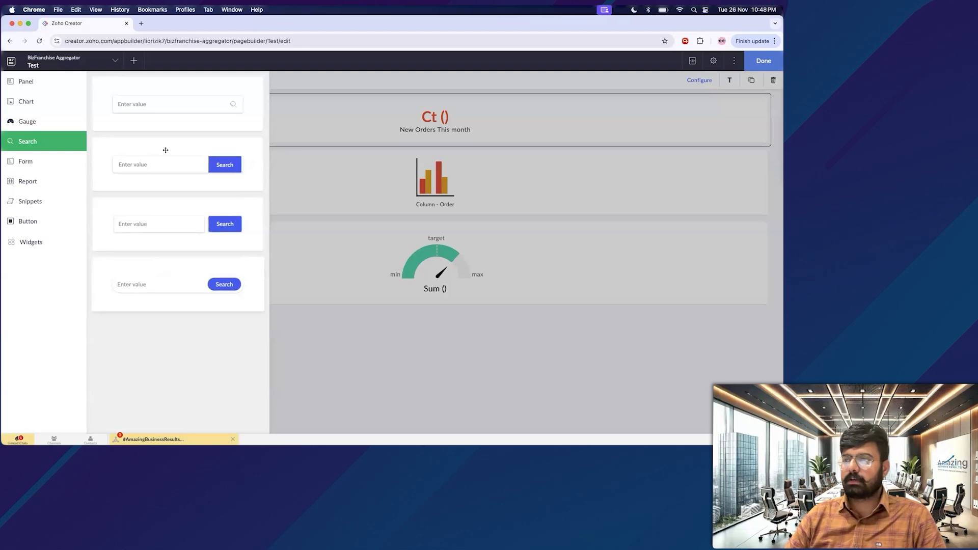
drag(170, 284, 325, 108)
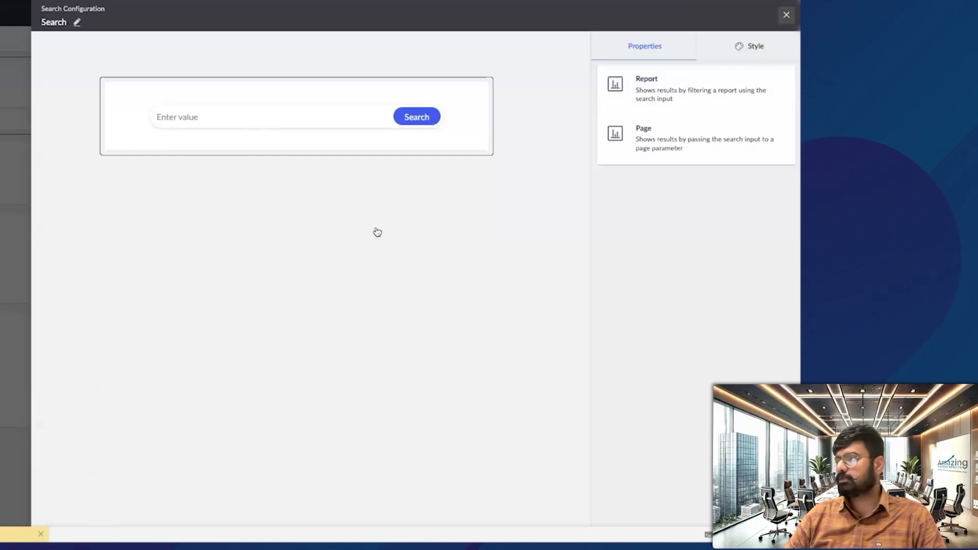
Configure the search element to show its results in the All Franchises report
click(680, 100)
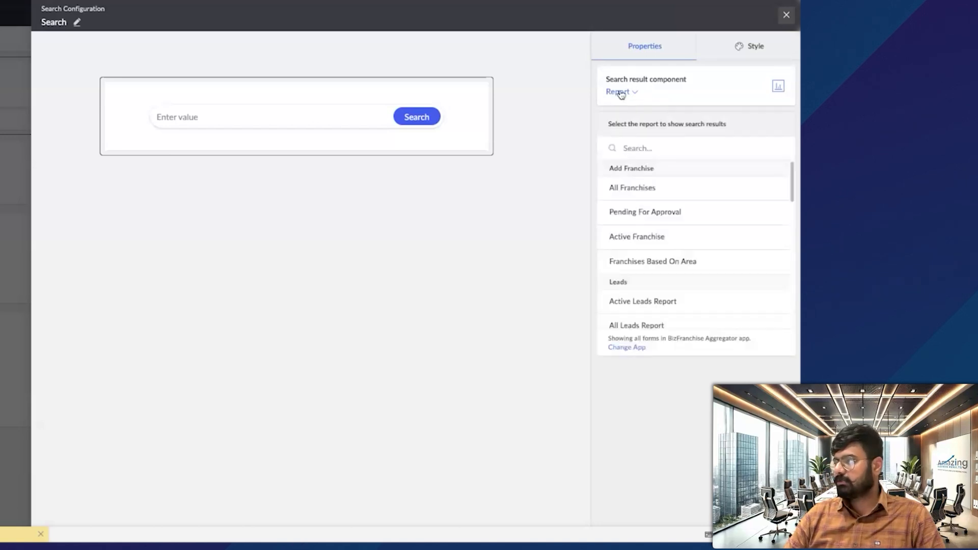
scroll(634, 257, down, 2)
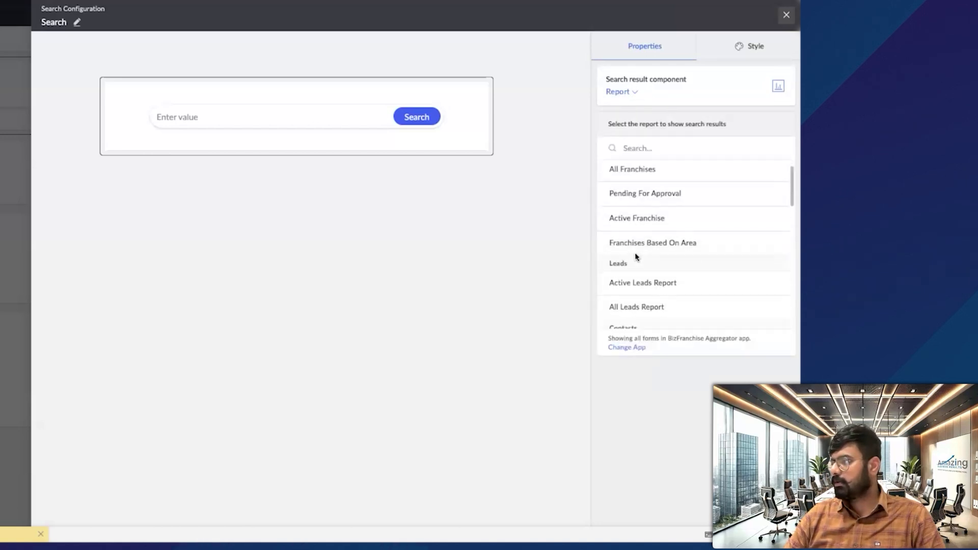
scroll(636, 257, up, 2)
click(649, 189)
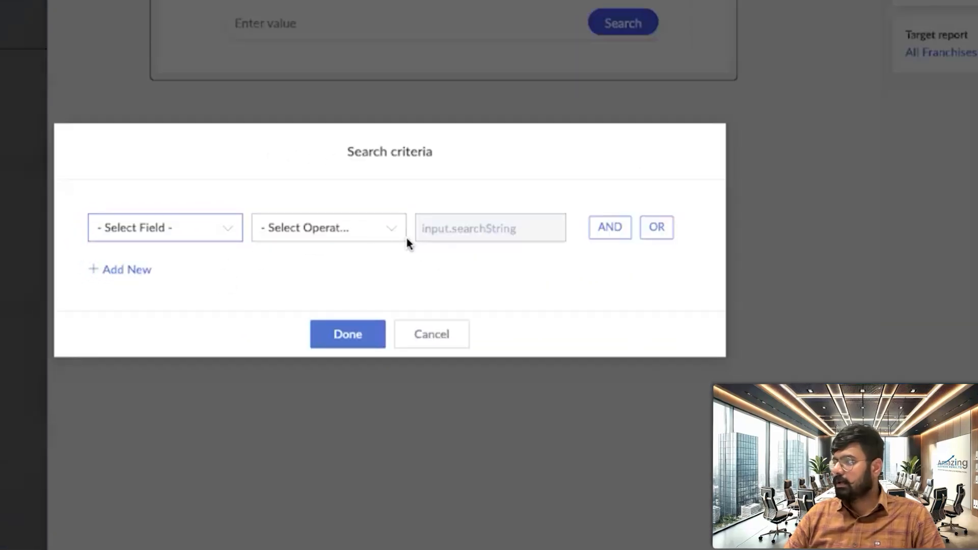
Choose Franchise Name as the field for the search criteria
click(202, 228)
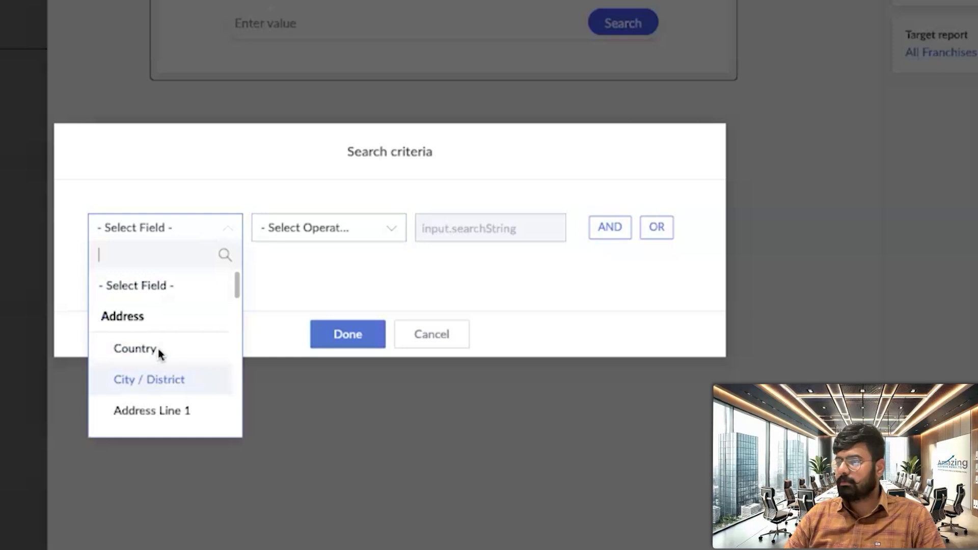
scroll(158, 351, down, 1)
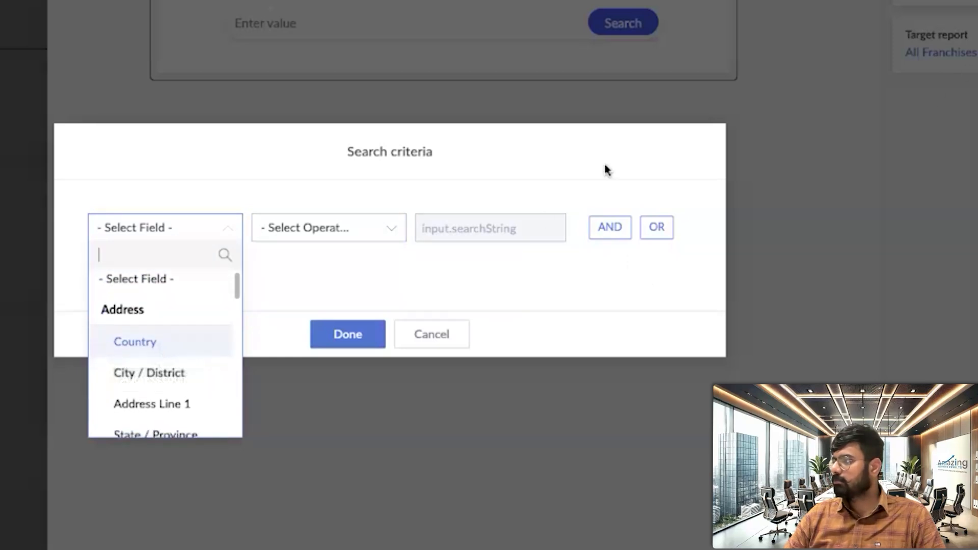
click(778, 187)
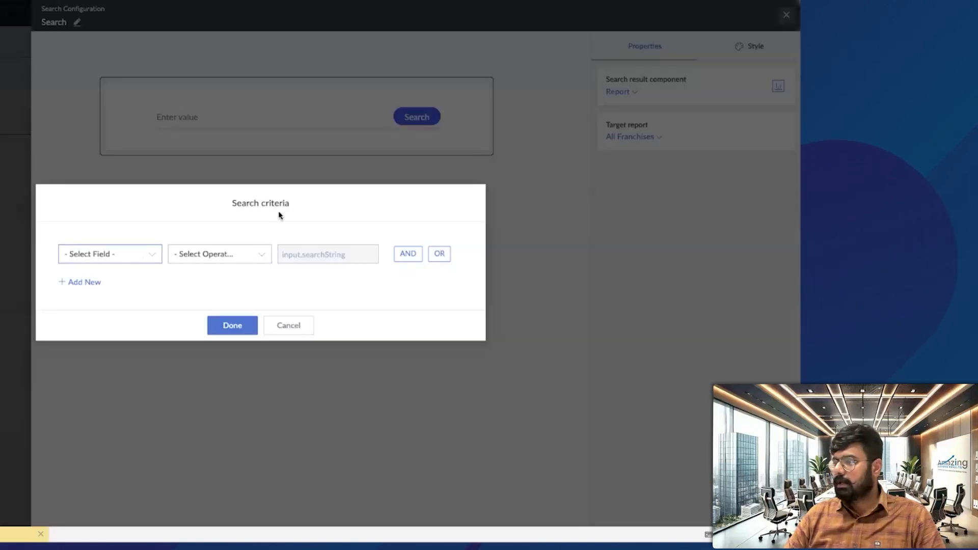
click(133, 255)
scroll(90, 339, down, 1)
scroll(89, 335, up, 1)
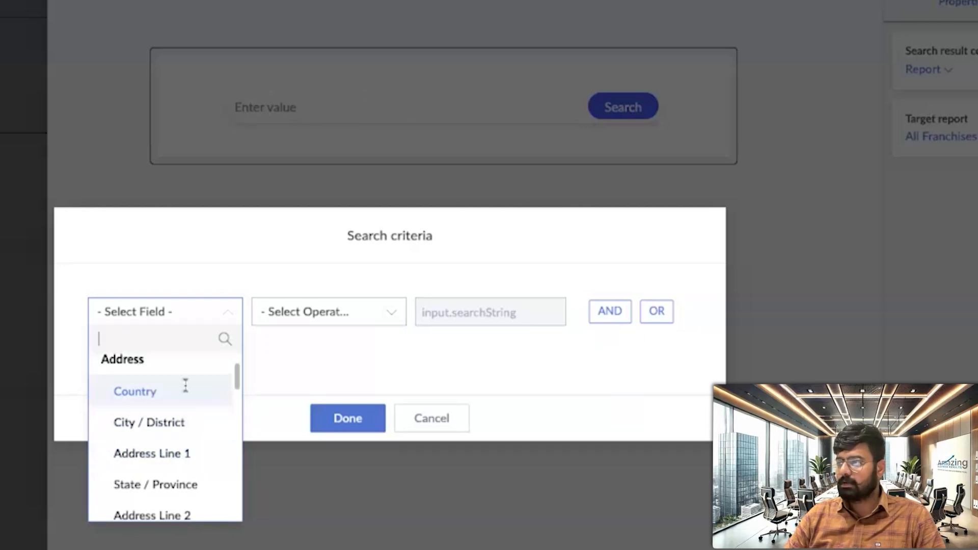
scroll(157, 433, down, 2)
scroll(157, 433, down, 3)
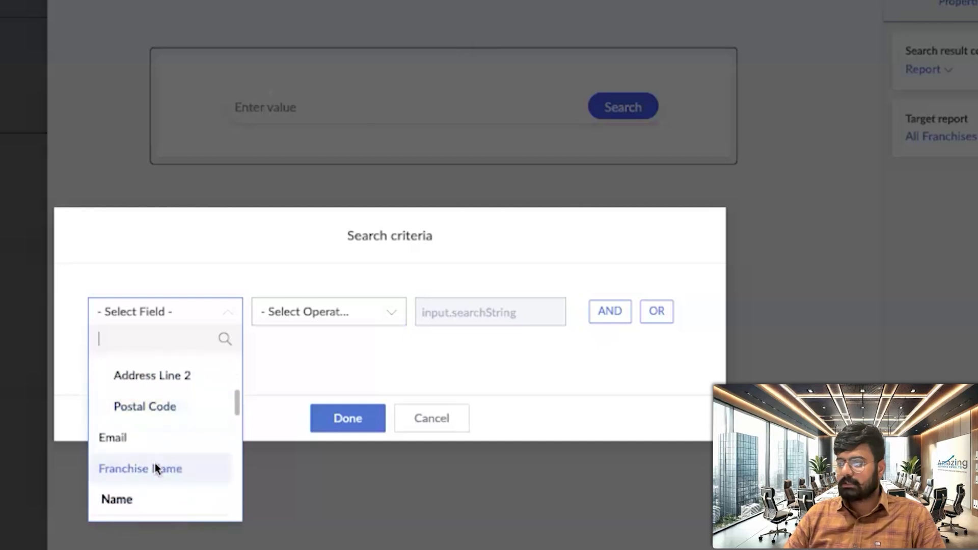
click(159, 443)
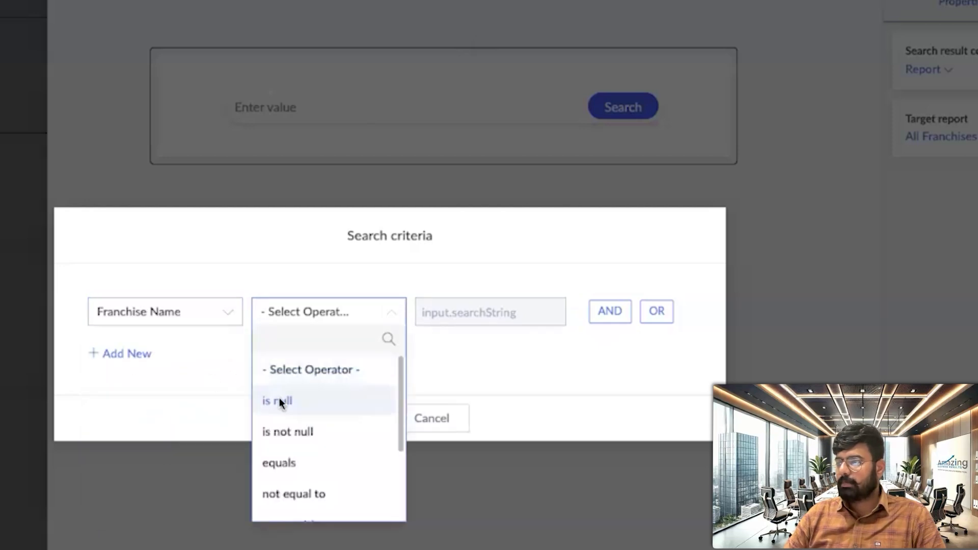
Set the criteria operator to starts with for the search input and save the search criteria
click(279, 461)
click(316, 314)
scroll(306, 398, down, 3)
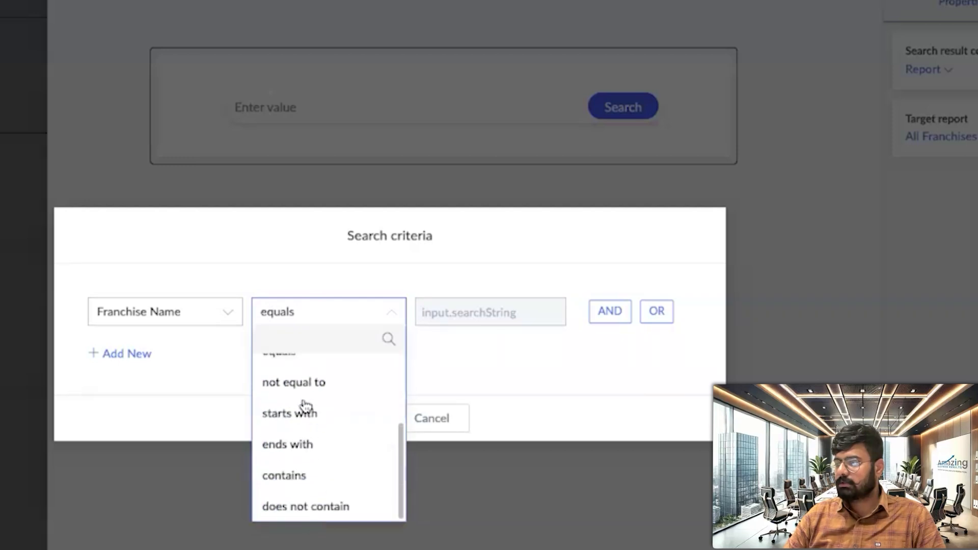
click(298, 411)
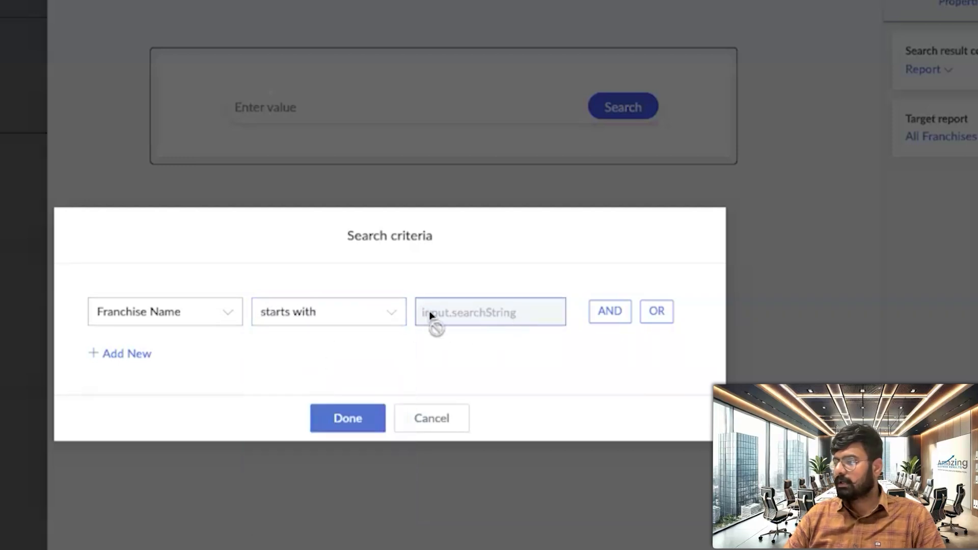
click(348, 413)
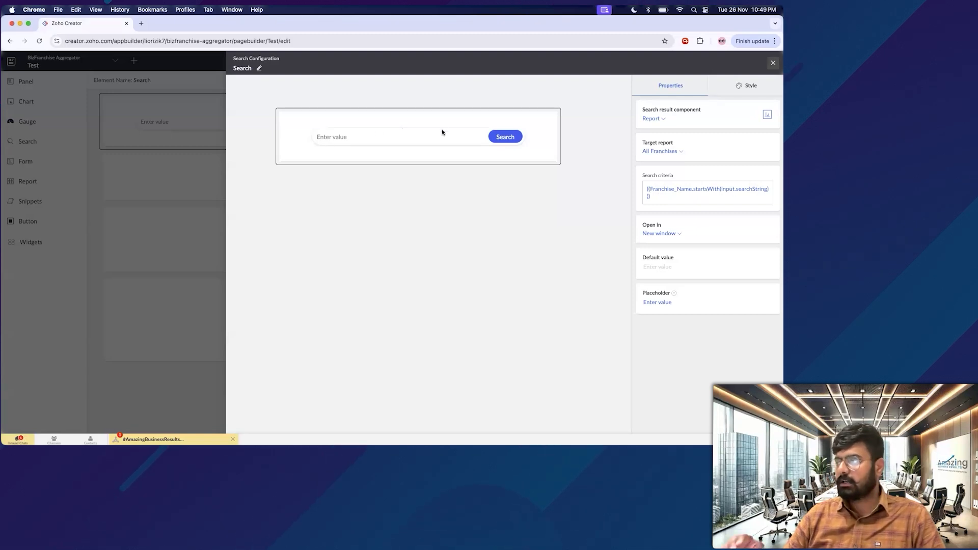
Finish the Test page with search results set to open in a new window, and open the live application
click(666, 237)
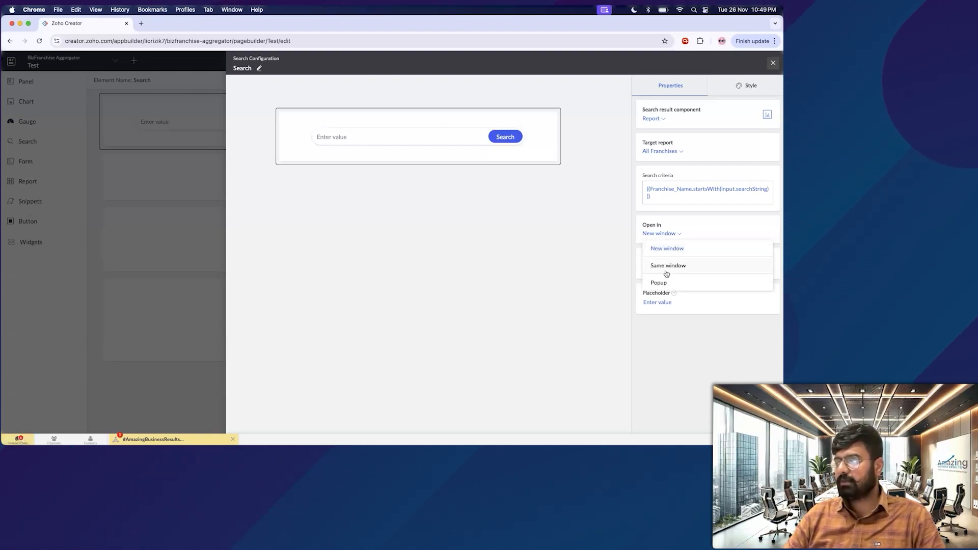
click(678, 237)
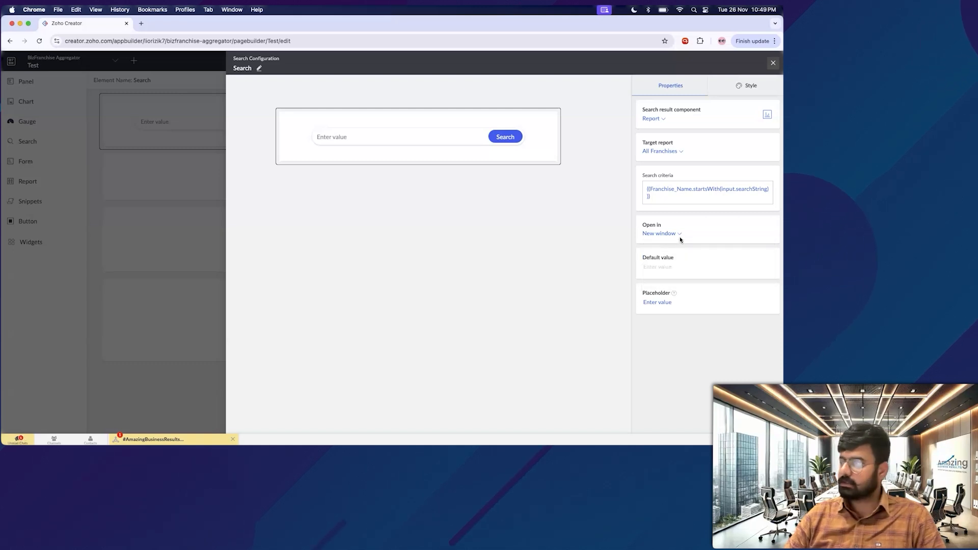
click(668, 266)
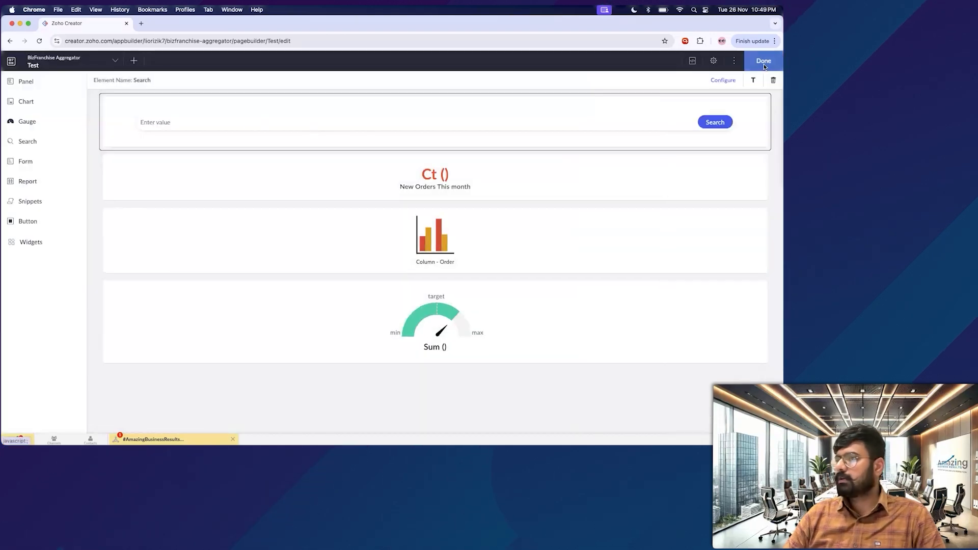
click(763, 64)
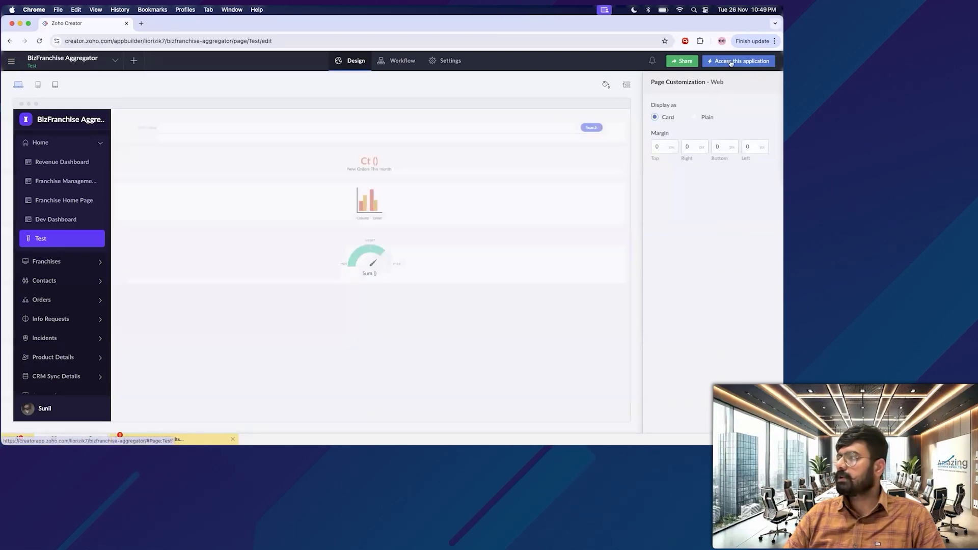
click(730, 61)
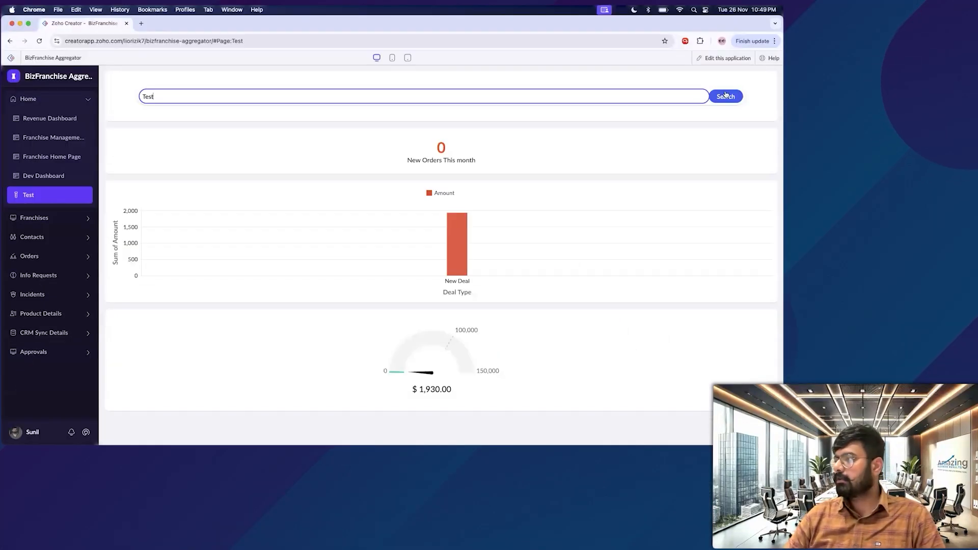
Search for "Test" from the live page, check the All Franchises report and close the results tab
click(723, 95)
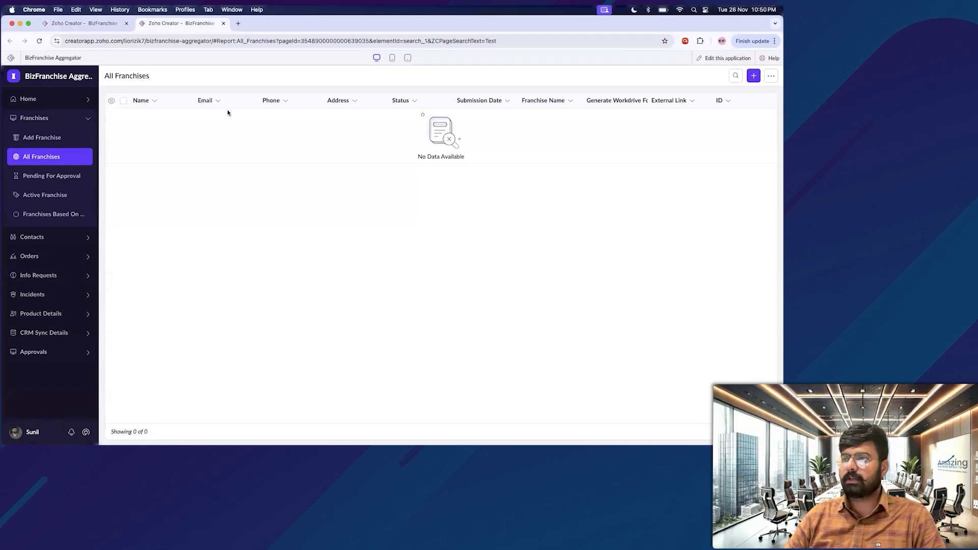
click(80, 24)
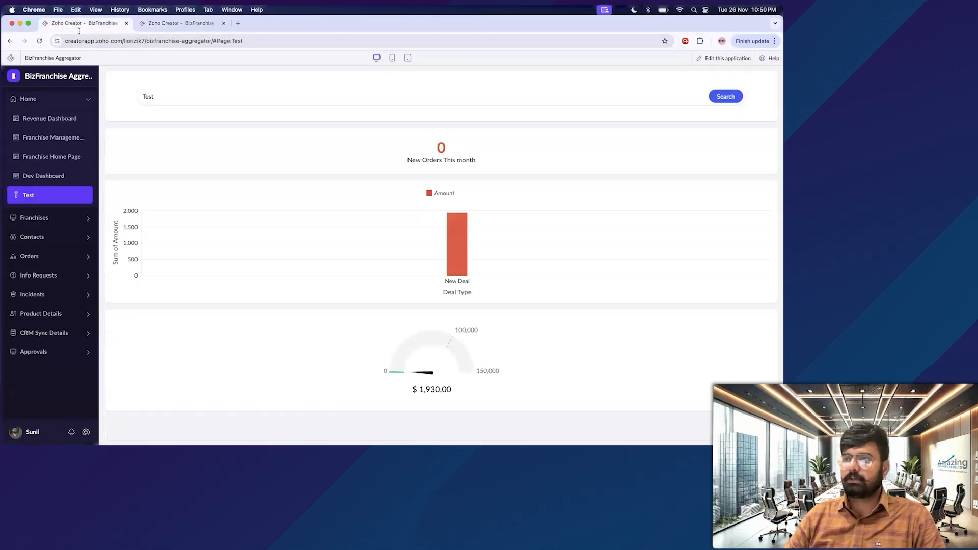
click(170, 24)
click(66, 164)
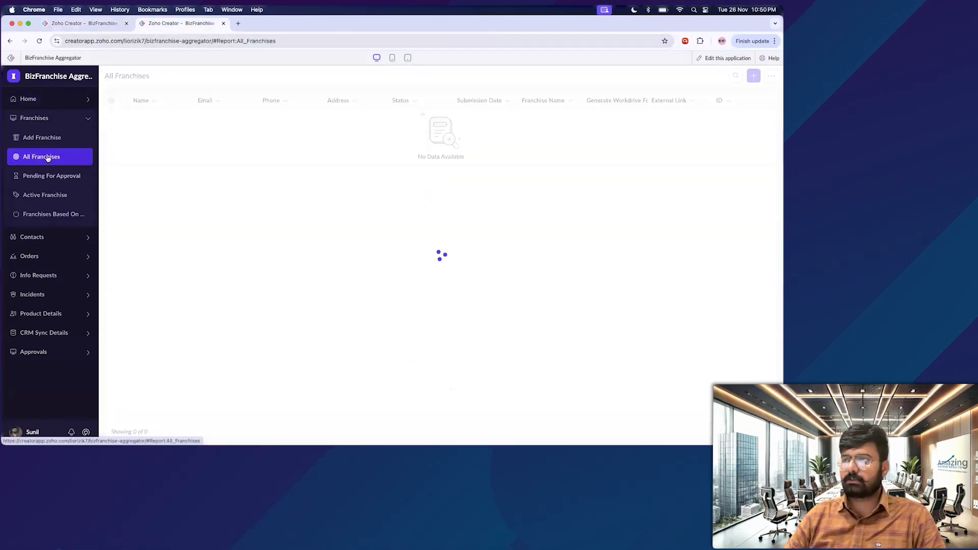
click(223, 23)
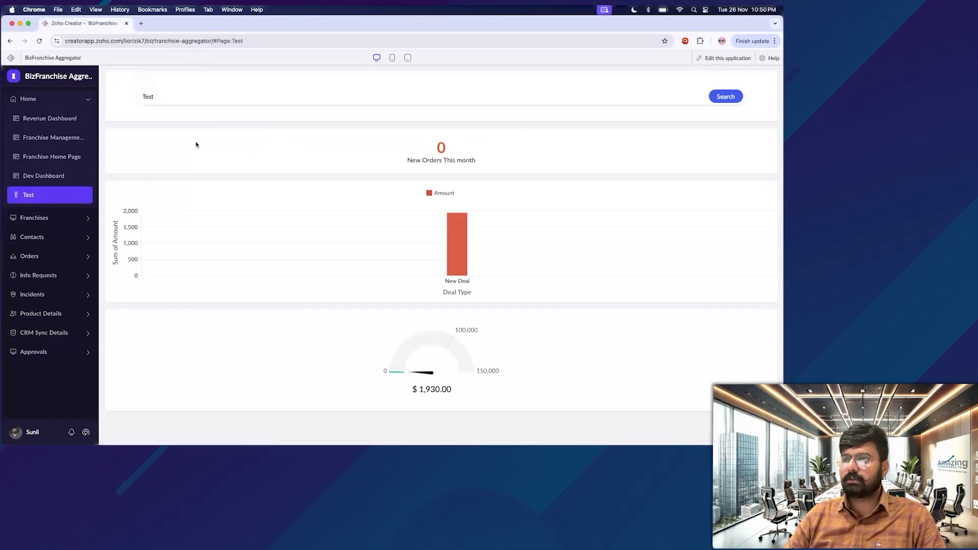
Search by the first word of an existing franchise's name, review the matching record and close the results tab
click(215, 100)
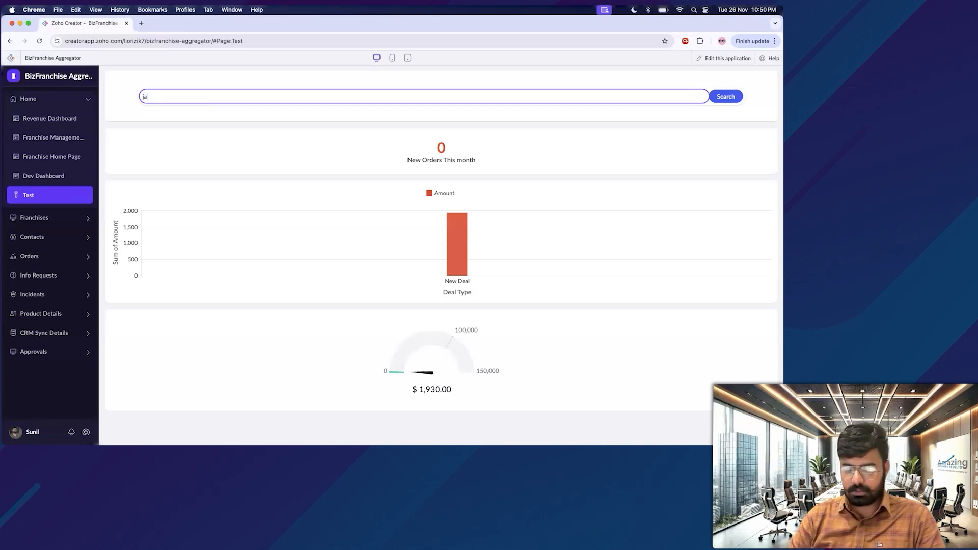
text(jatin)
click(740, 101)
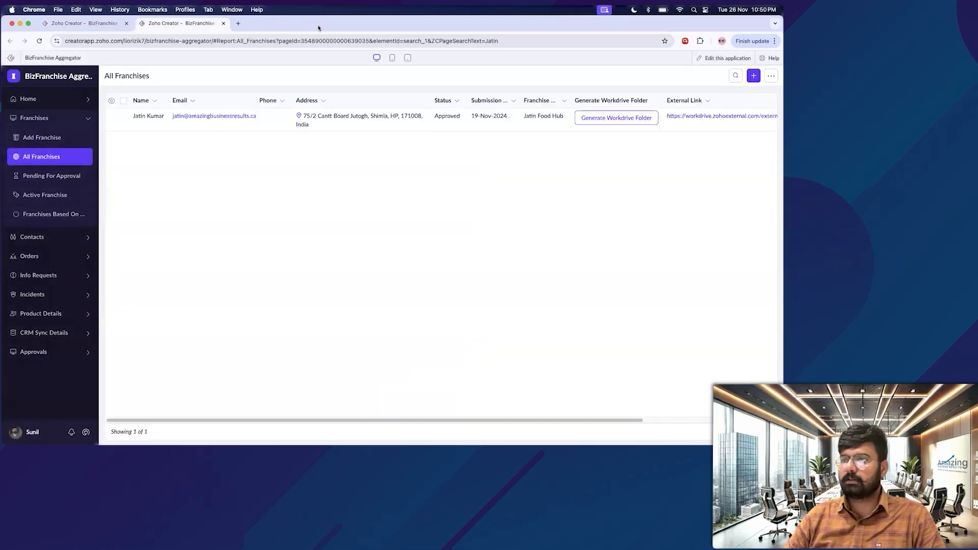
click(84, 23)
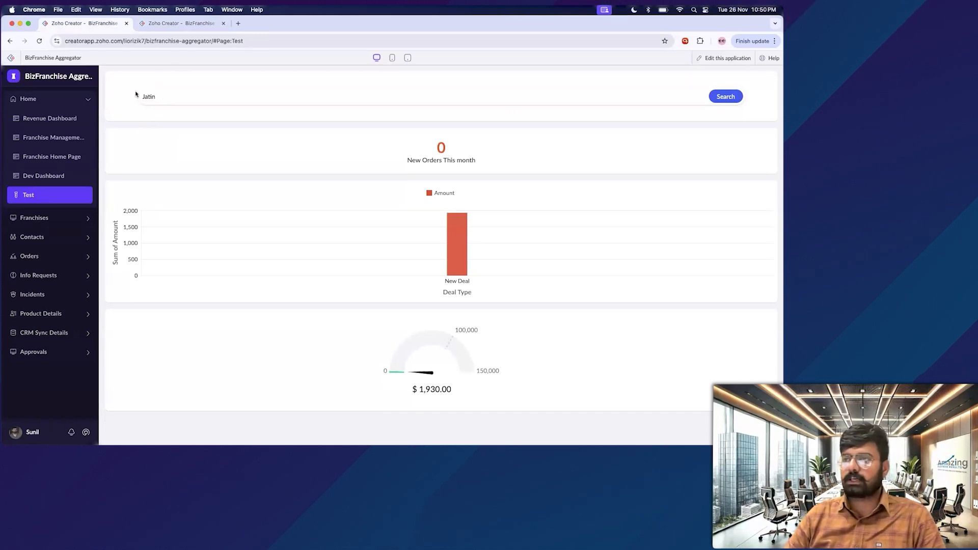
click(174, 24)
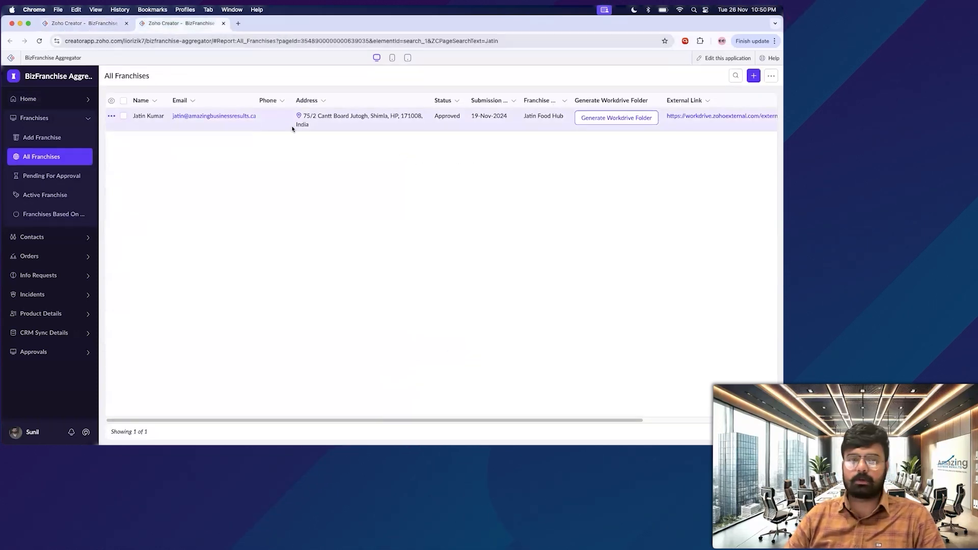
click(223, 23)
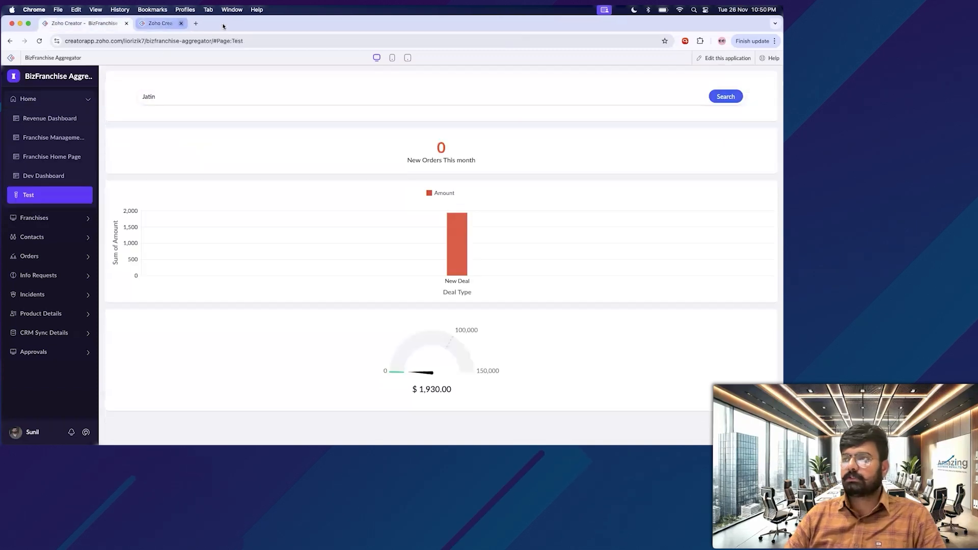
Reopen the Test page in the page builder and embed the Add Franchise form below the sales gauge
click(727, 59)
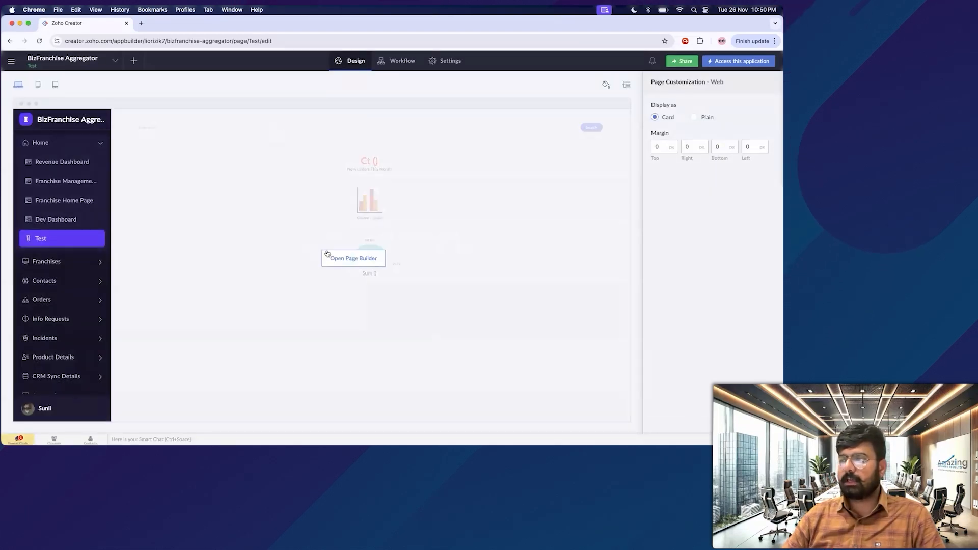
click(371, 265)
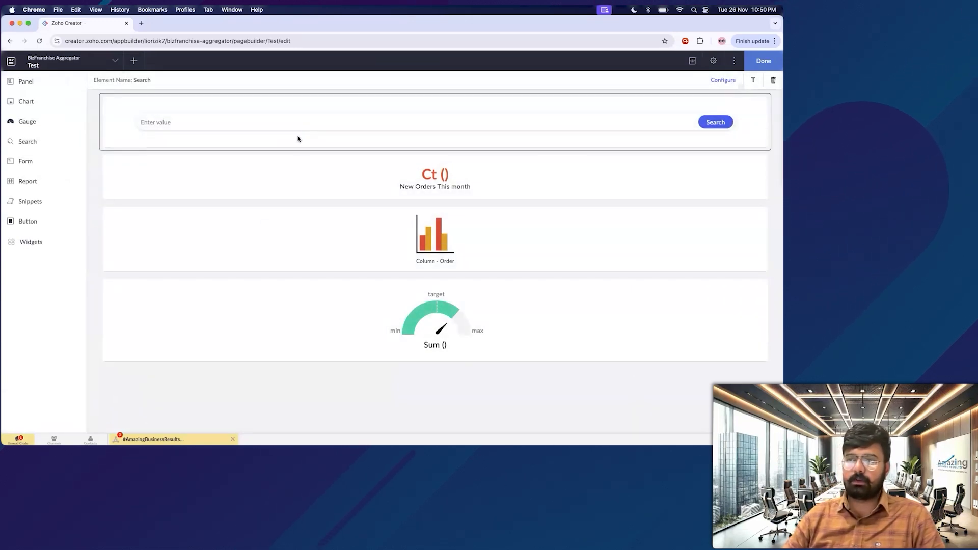
click(31, 168)
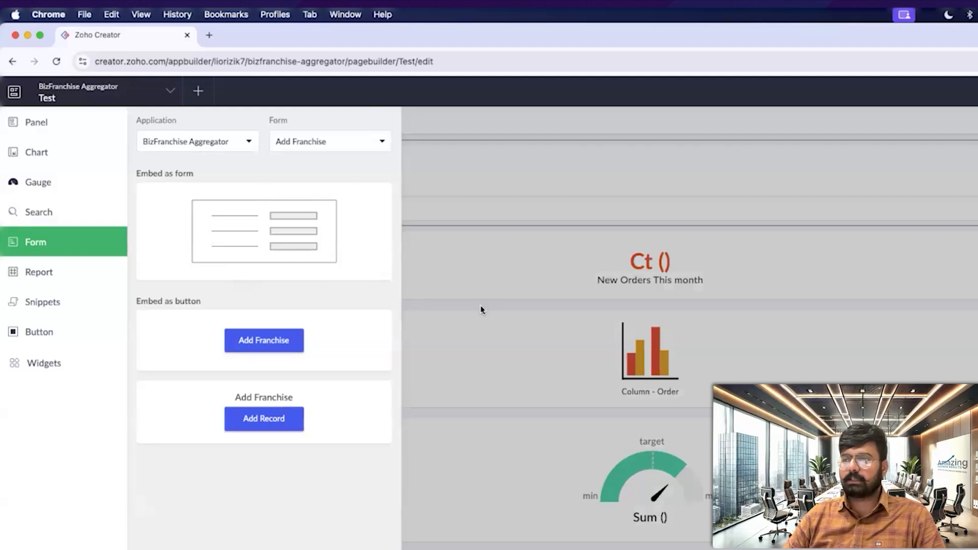
click(498, 313)
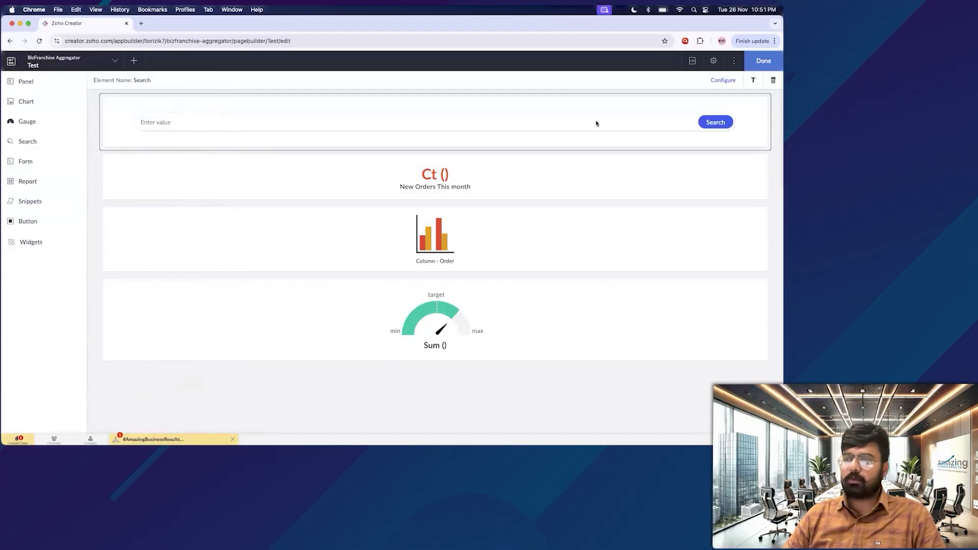
click(32, 161)
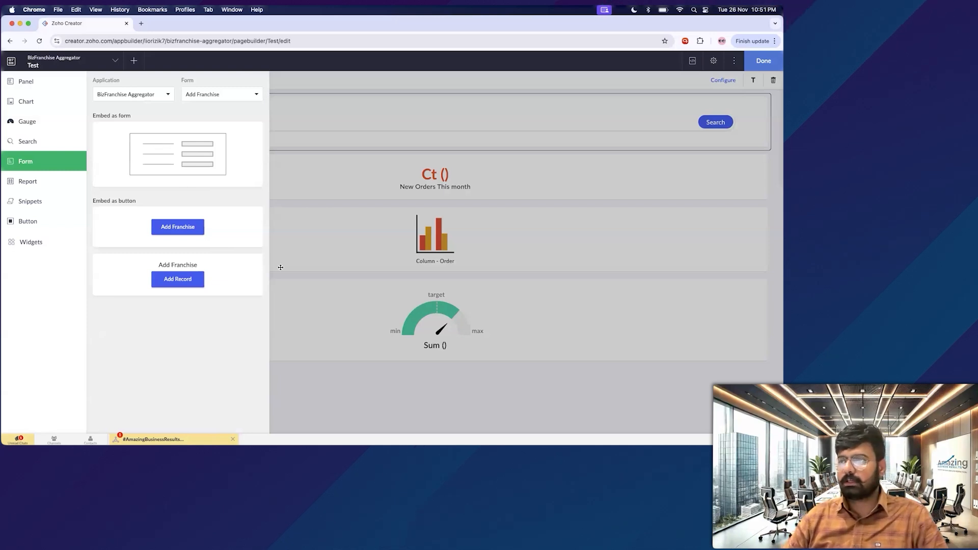
drag(281, 267, 247, 418)
drag(179, 405, 181, 405)
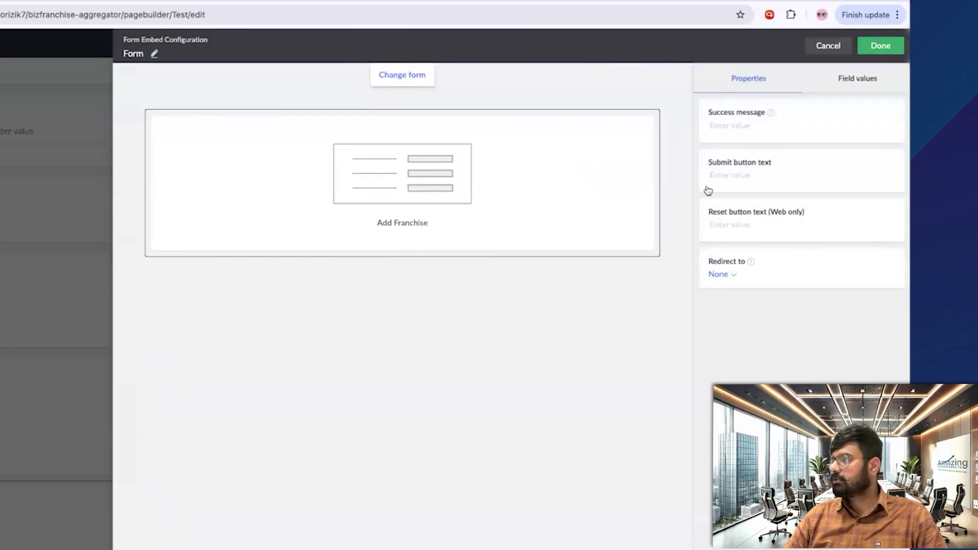
Change the embedded form to Order, and review its properties and the options for prefilling field values
click(417, 76)
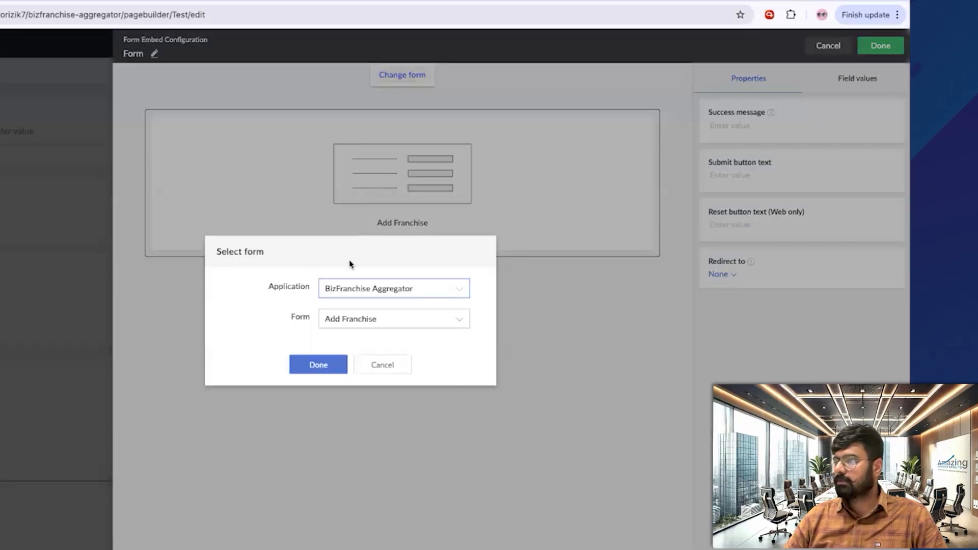
click(364, 322)
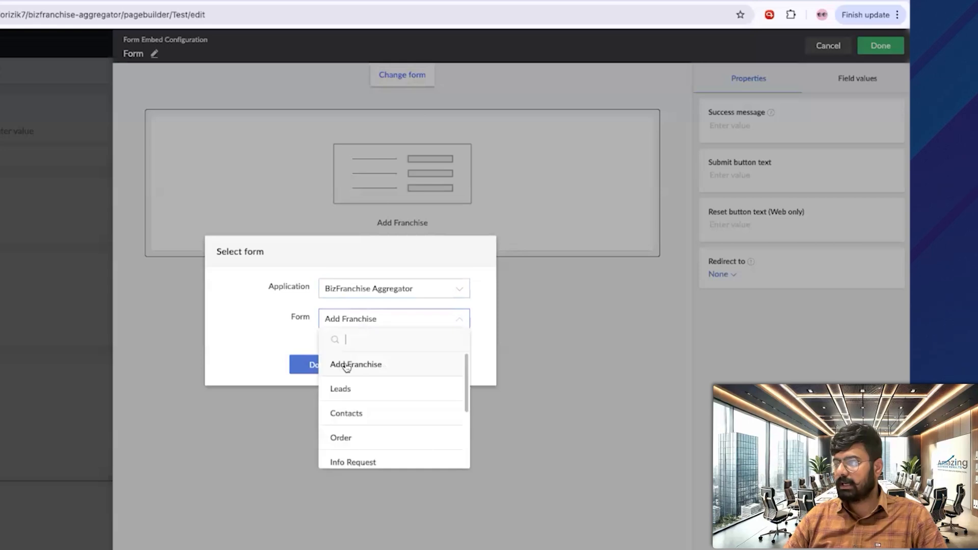
scroll(350, 408, down, 1)
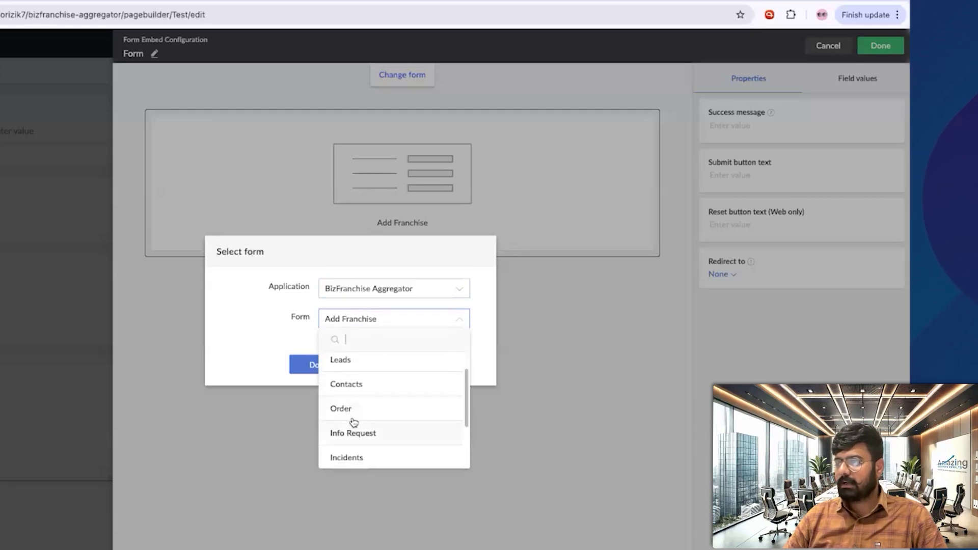
click(359, 407)
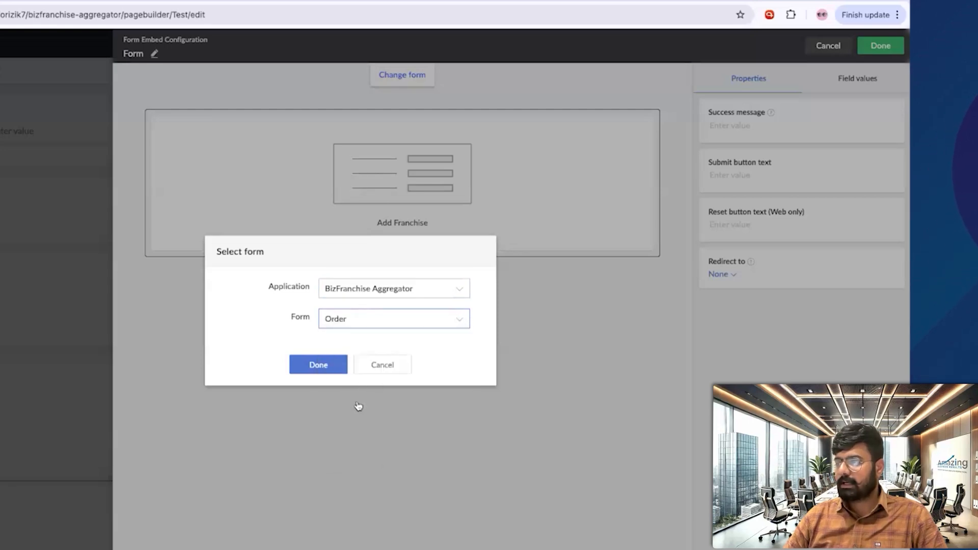
click(328, 363)
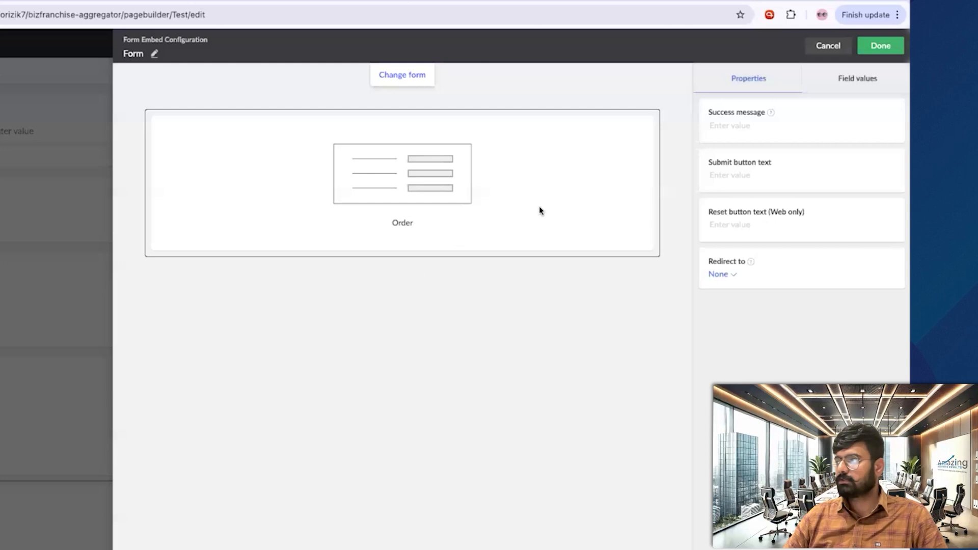
click(840, 83)
click(741, 91)
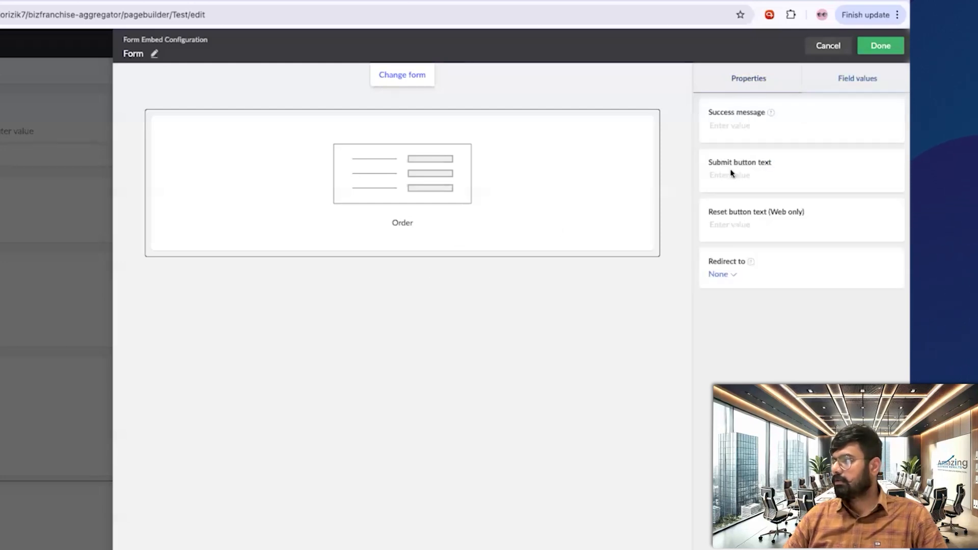
click(872, 84)
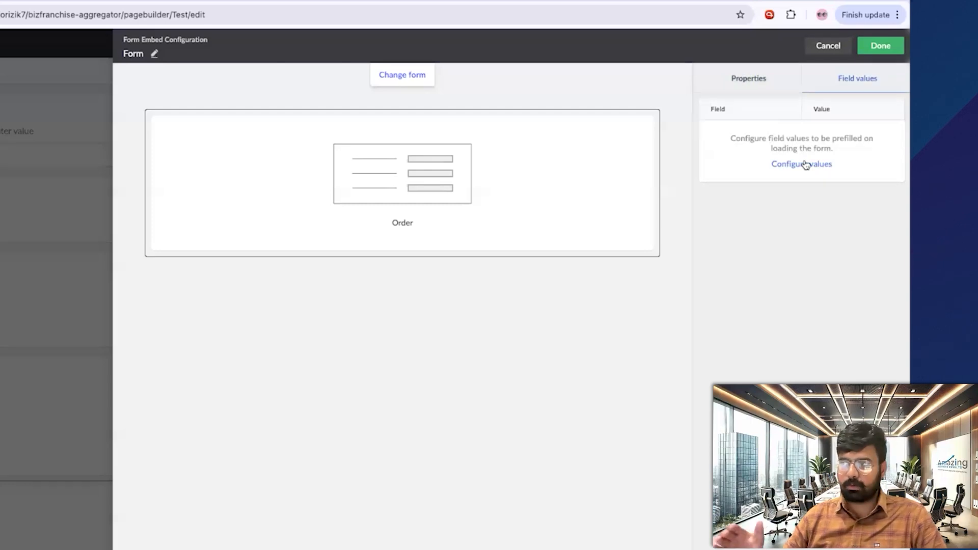
click(804, 164)
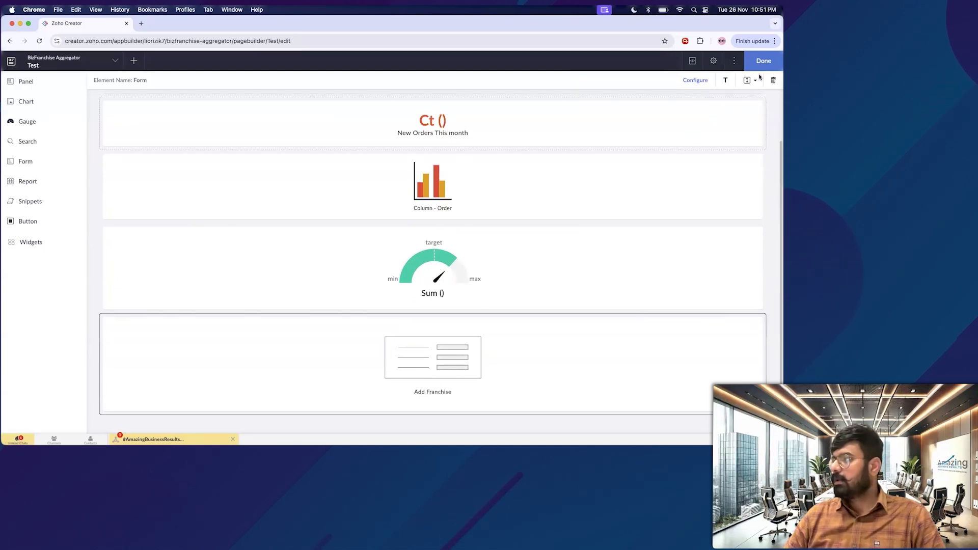
Embed the Add Franchise form as a single button below the embedded form, and close the new panel's configuration
click(23, 161)
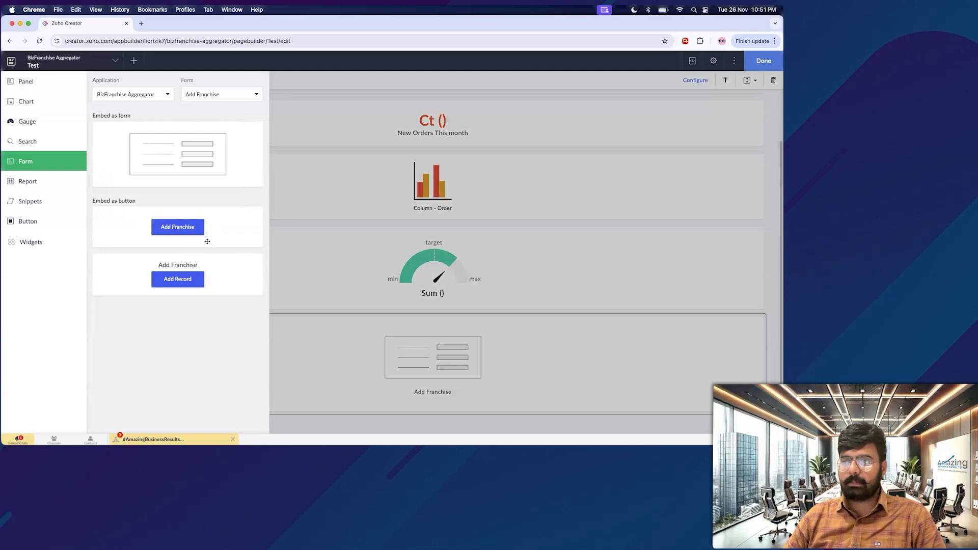
click(280, 223)
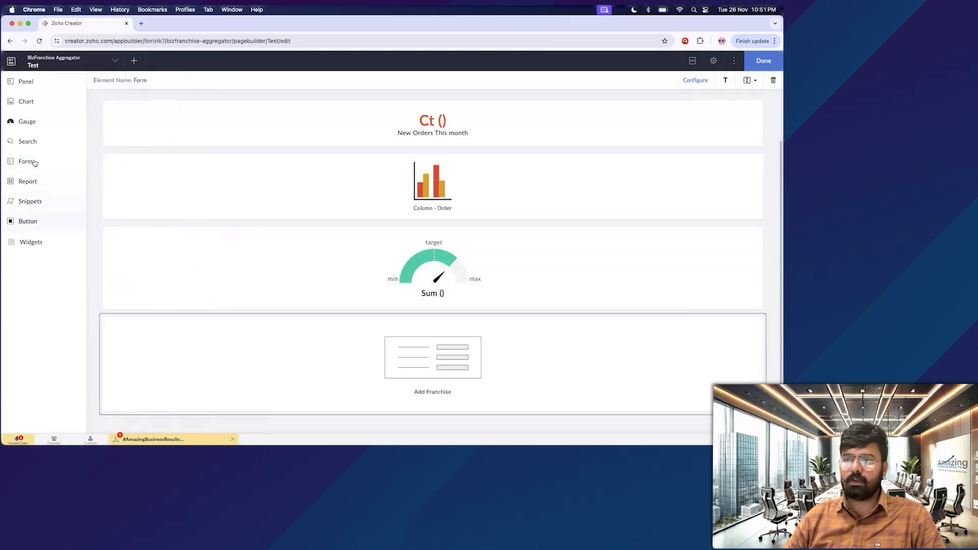
click(32, 162)
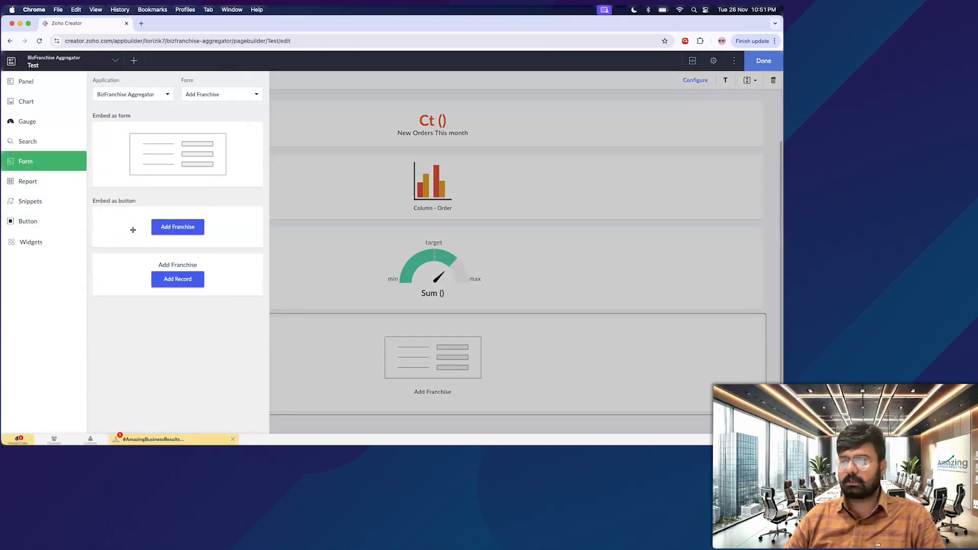
drag(140, 231, 311, 425)
drag(251, 433, 250, 433)
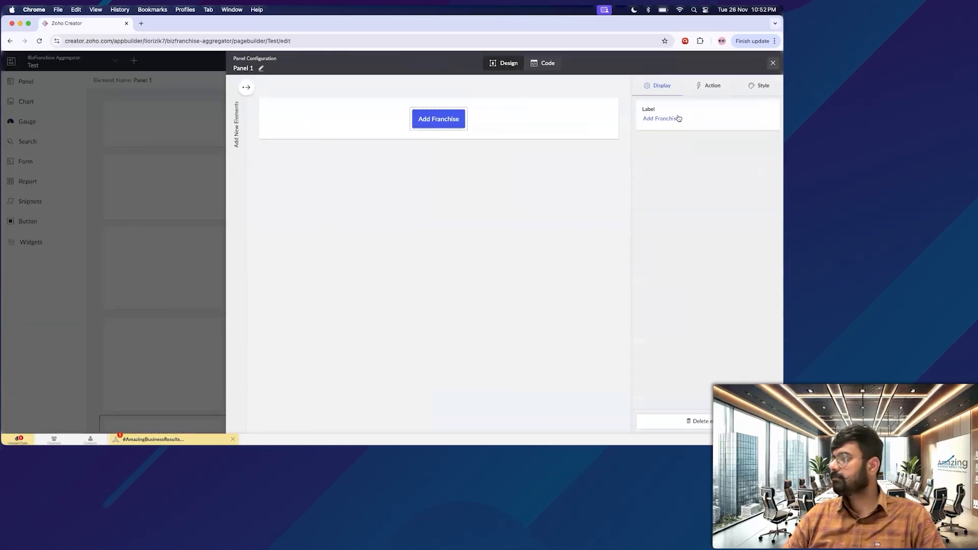
click(773, 62)
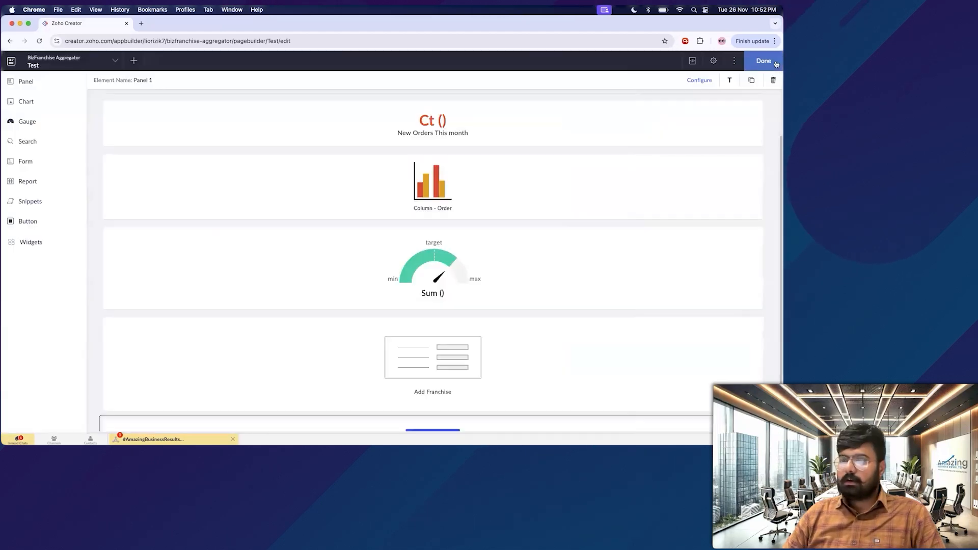
Try the Create Order button on the live Dev Dashboard, and check the order number and franchise fields of the form it opens
click(113, 65)
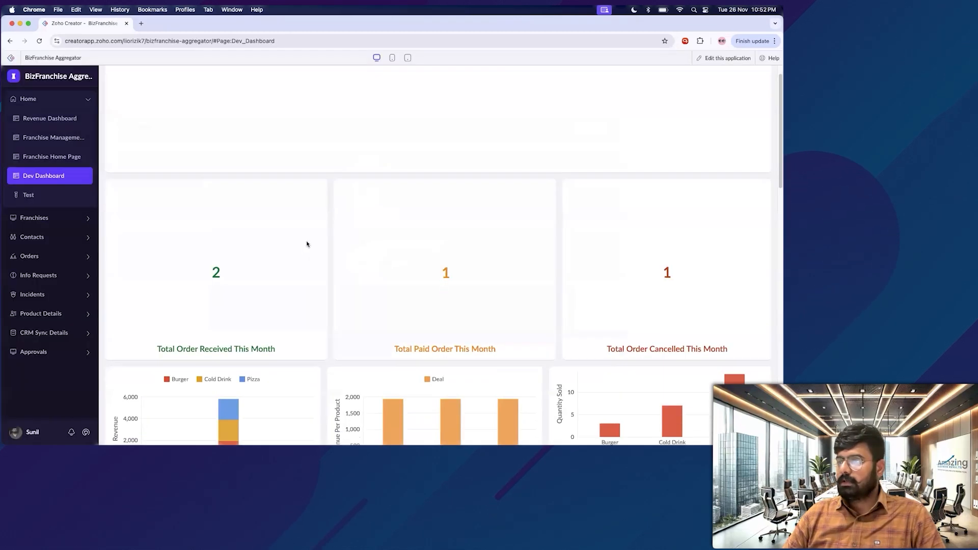
scroll(308, 244, down, 10)
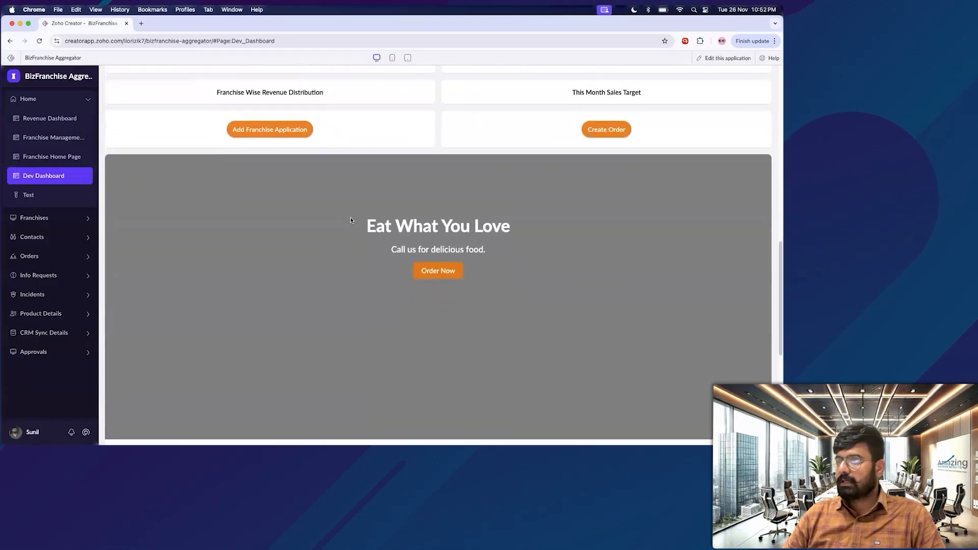
scroll(300, 257, up, 3)
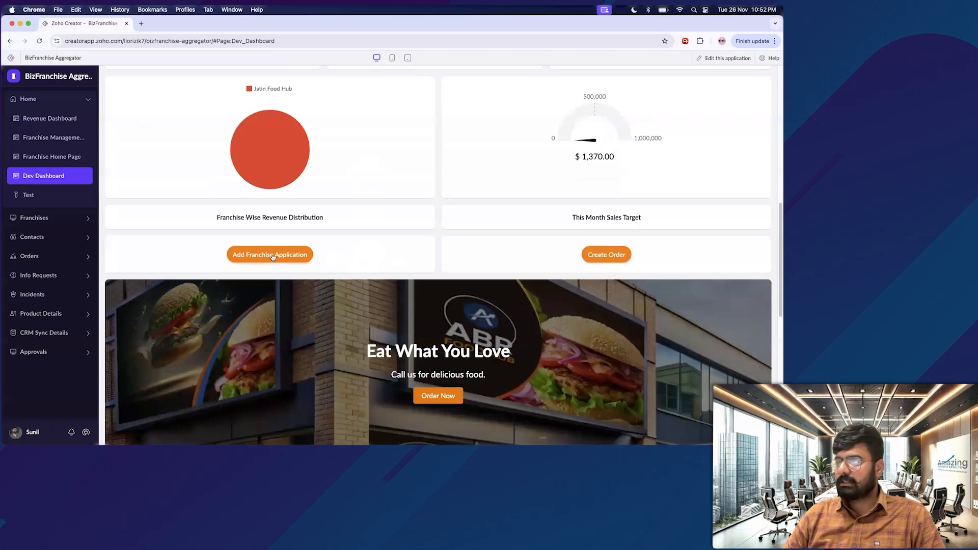
click(613, 262)
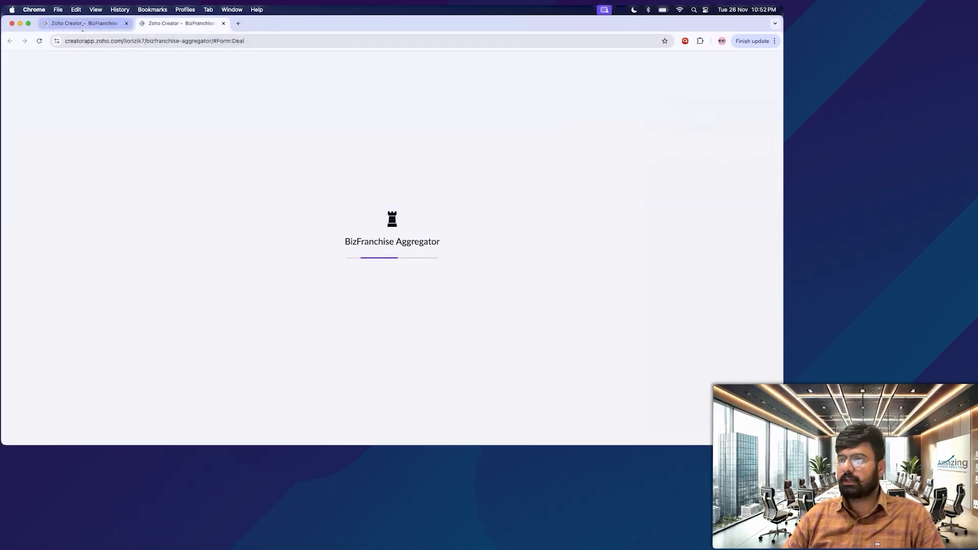
click(71, 23)
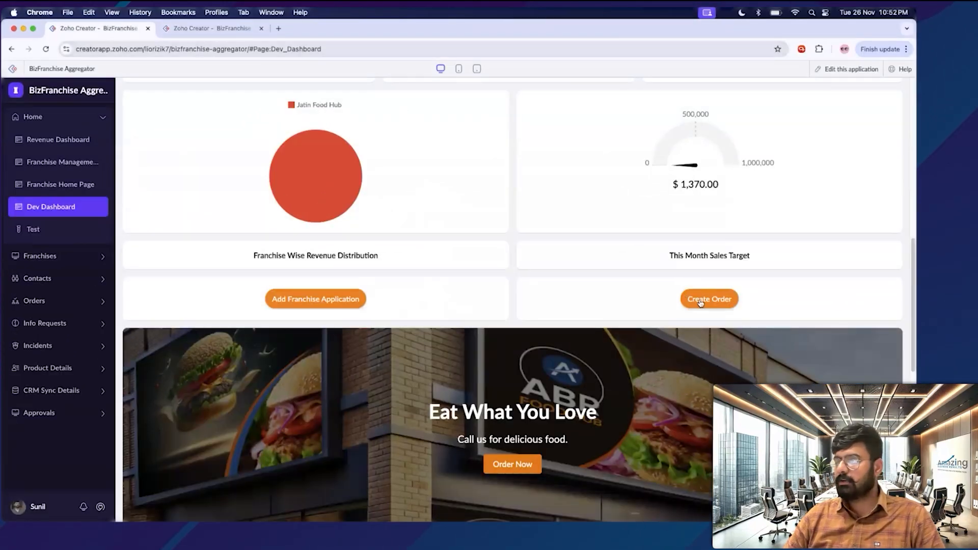
click(179, 28)
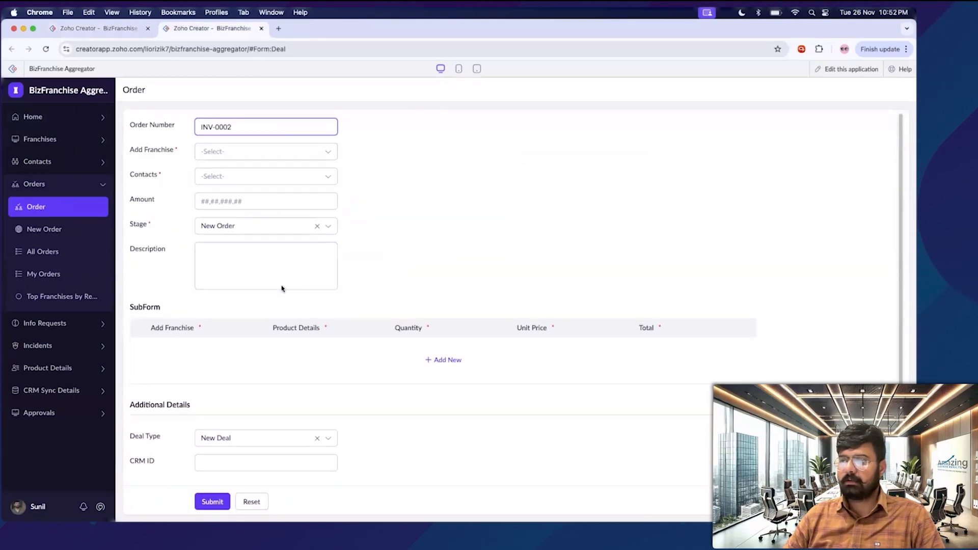
drag(275, 133, 208, 122)
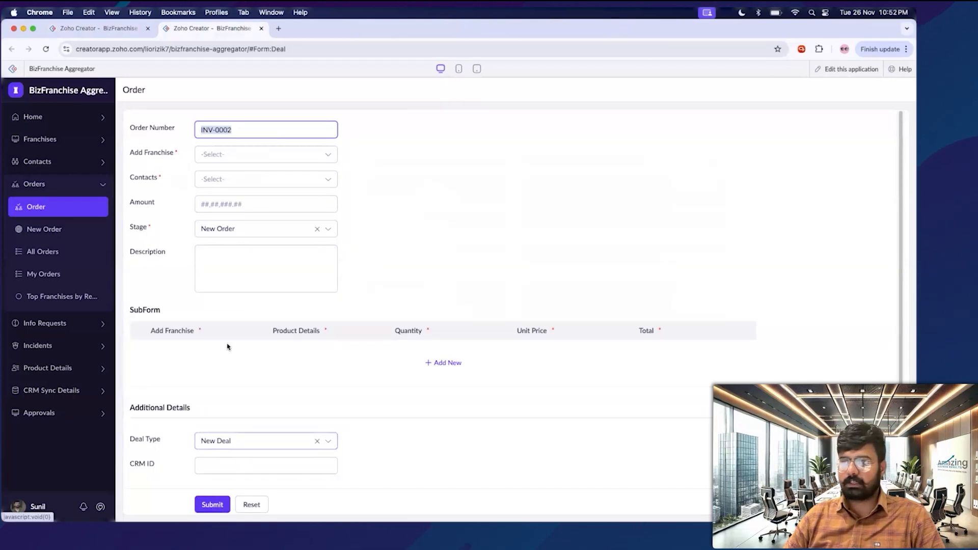
click(221, 159)
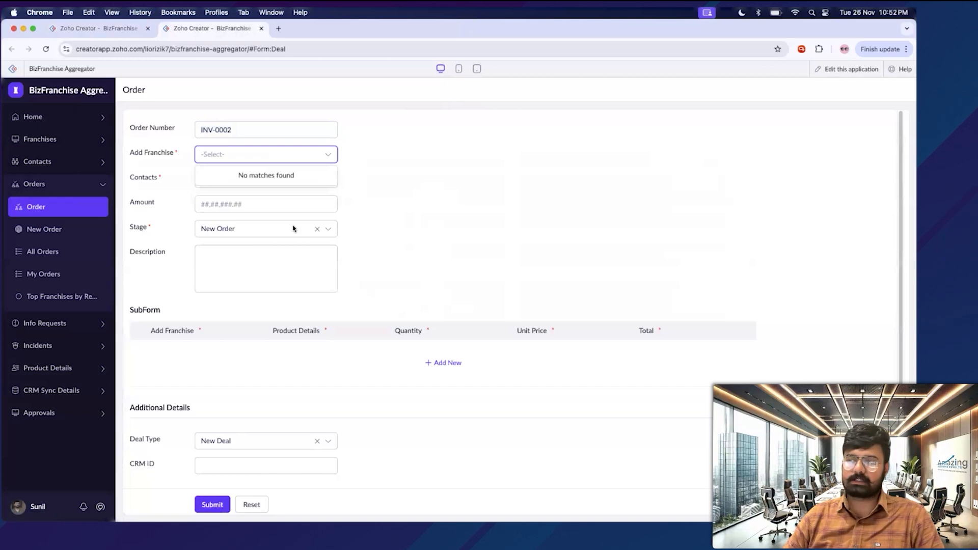
click(483, 187)
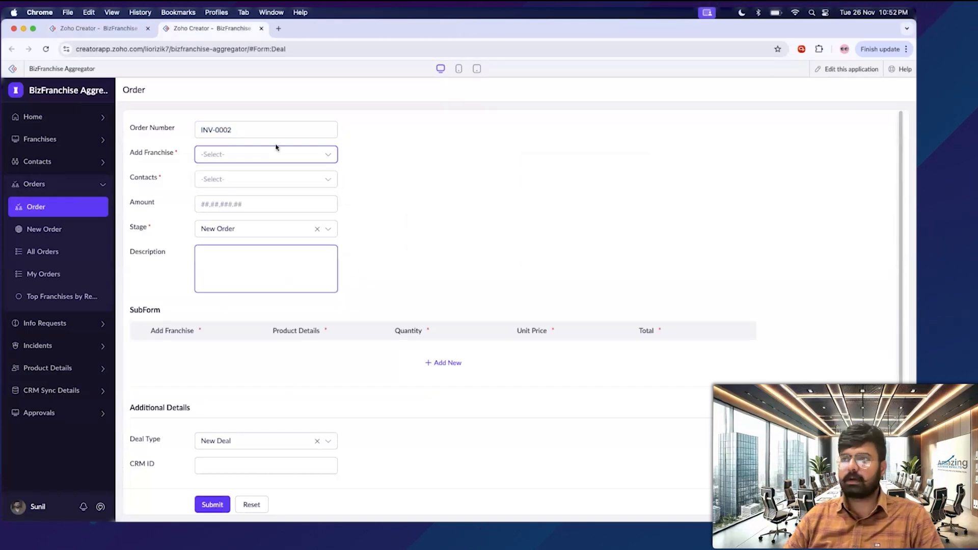
Try the Add Franchise Application button on the Dev Dashboard, view the form it opens, and close both form tabs
click(105, 27)
key(super+r)
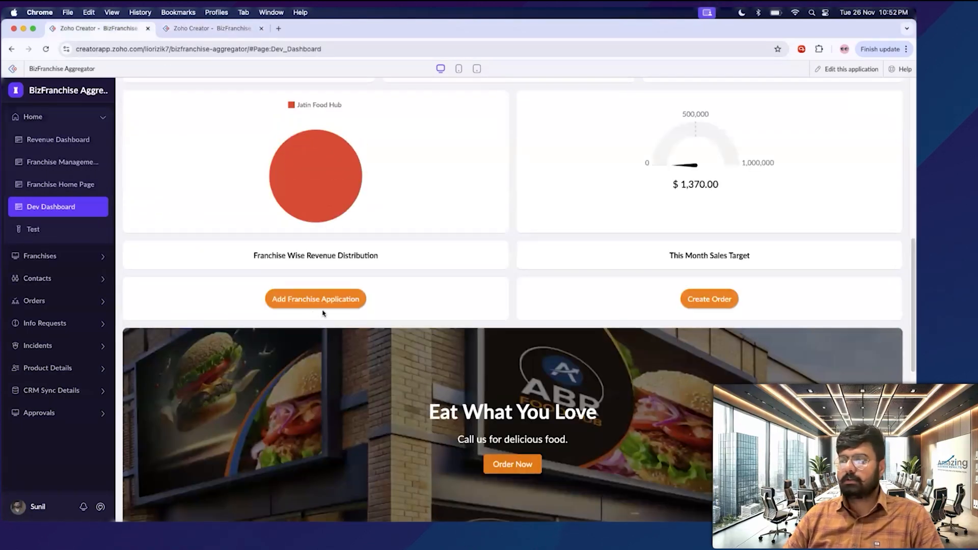
click(332, 300)
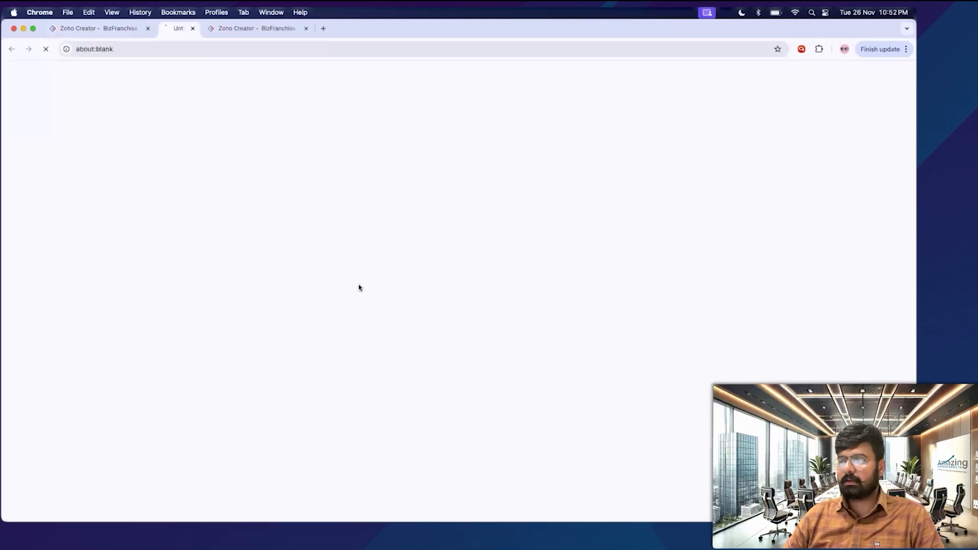
click(67, 28)
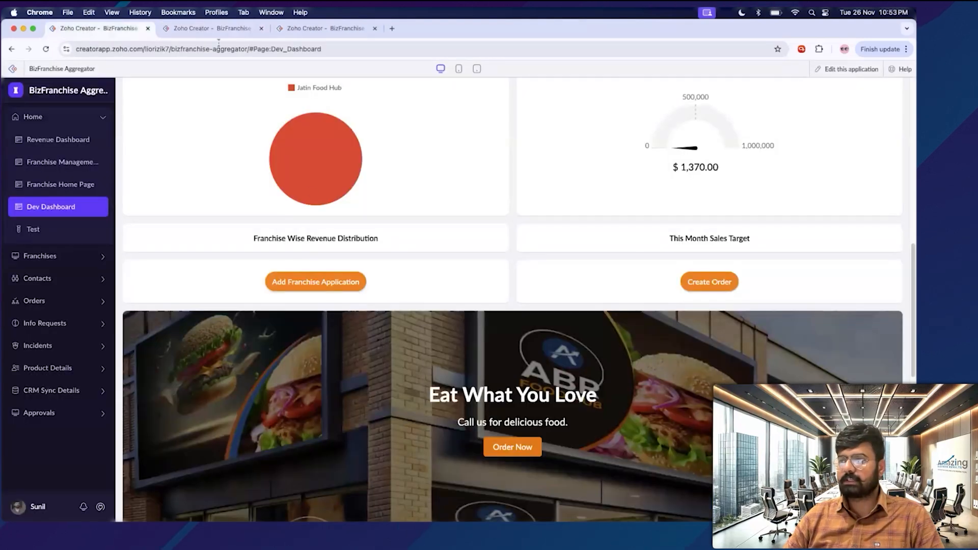
click(194, 29)
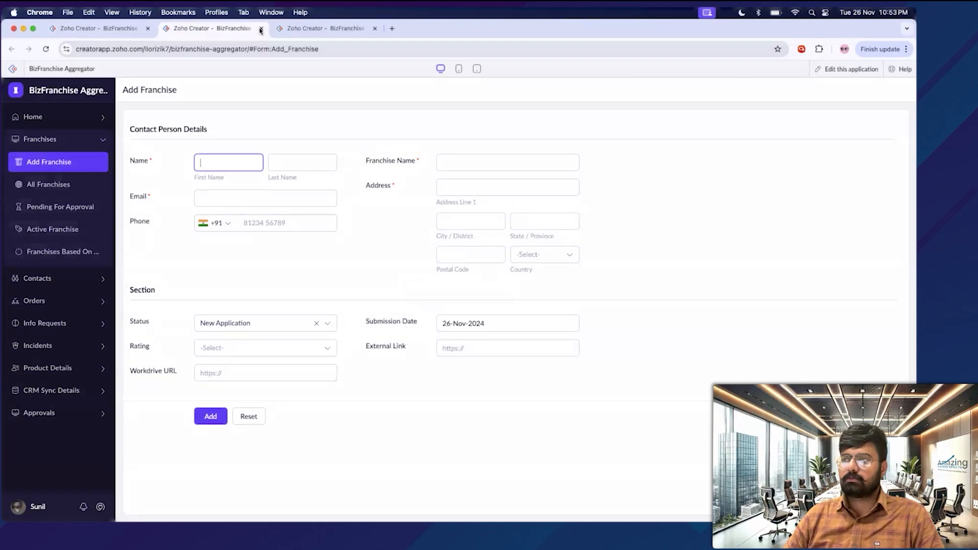
click(261, 29)
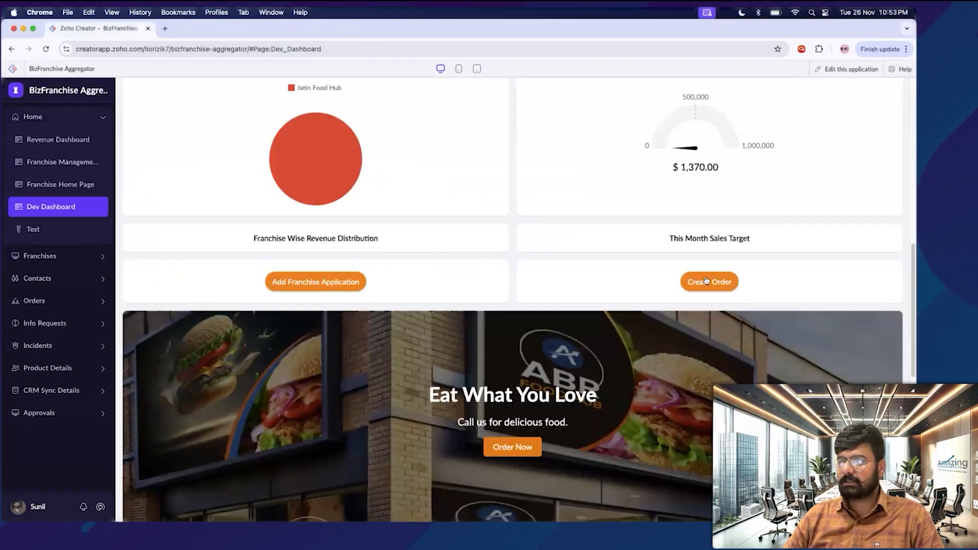
Open the live Test page and check the Order form embedded below the sales gauge
click(30, 230)
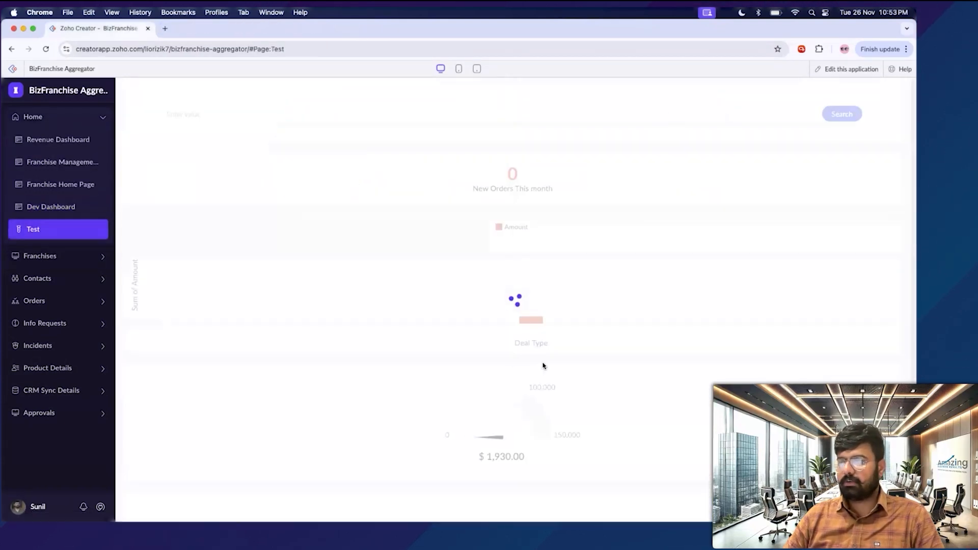
scroll(346, 357, down, 6)
scroll(256, 290, down, 4)
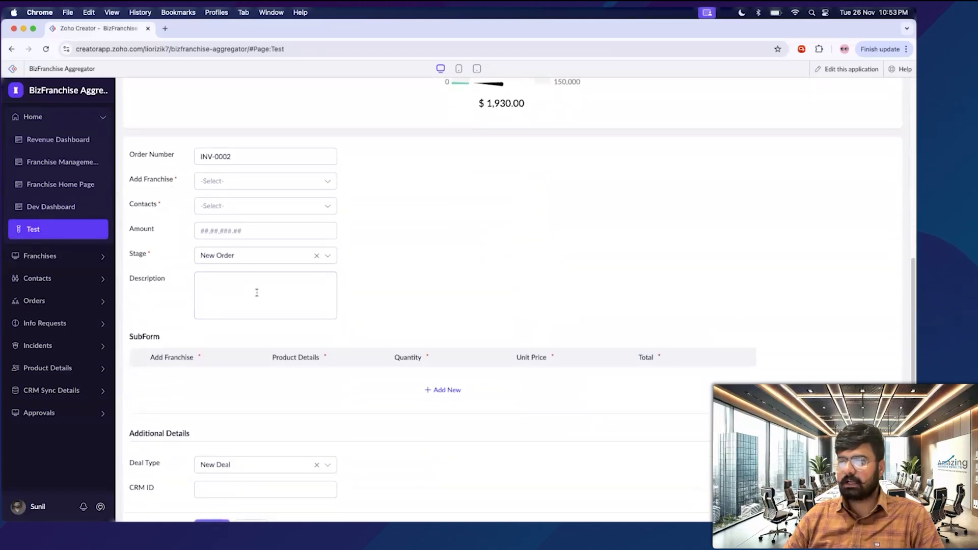
Examine the embedded Order form on the live Test page, then try the Add Franchise button below it and close the form it opens
scroll(183, 235, up, 3)
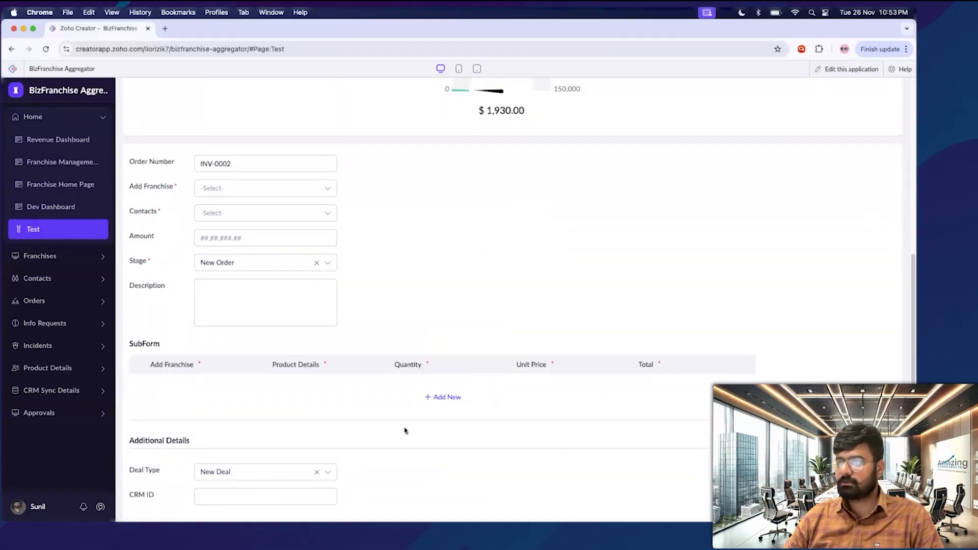
scroll(405, 431, down, 3)
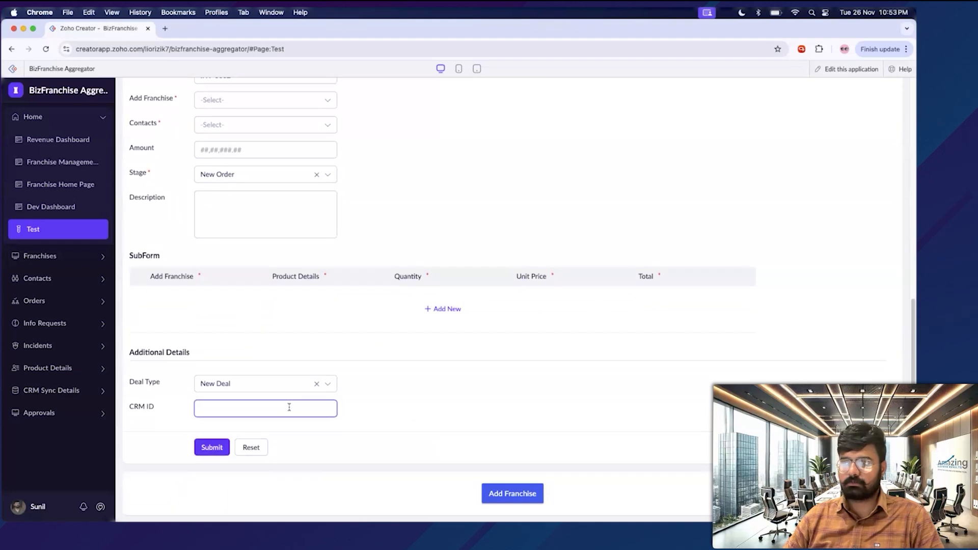
scroll(389, 412, up, 3)
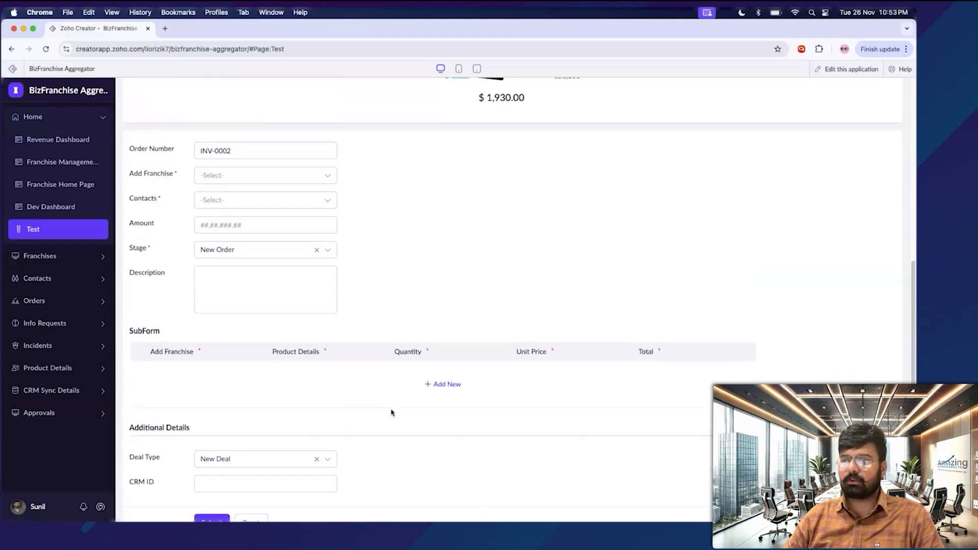
scroll(413, 438, down, 3)
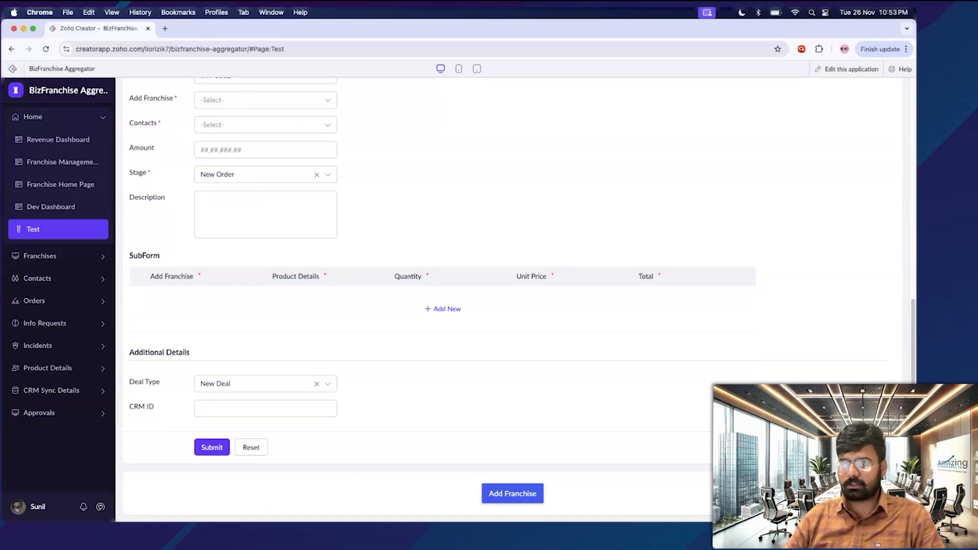
scroll(304, 214, up, 5)
scroll(672, 350, down, 5)
click(533, 501)
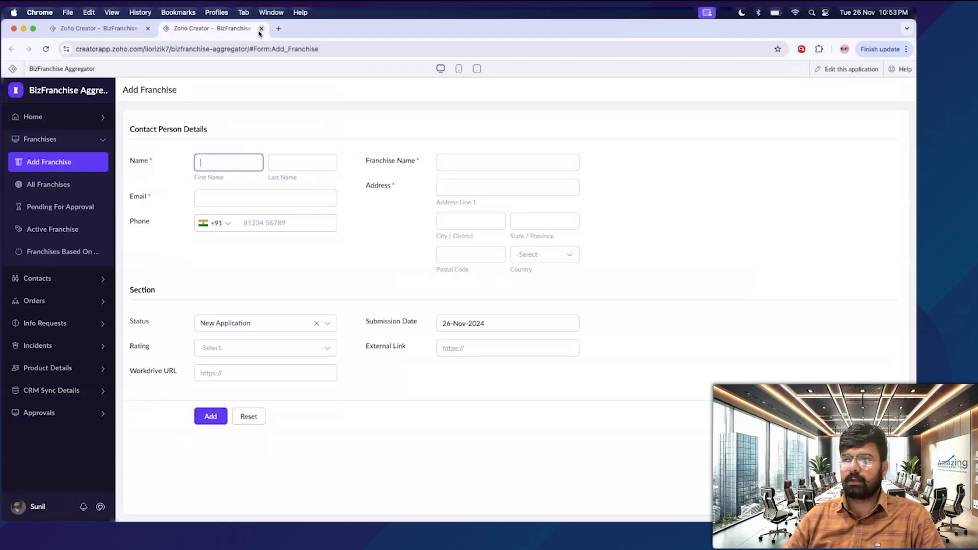
click(261, 29)
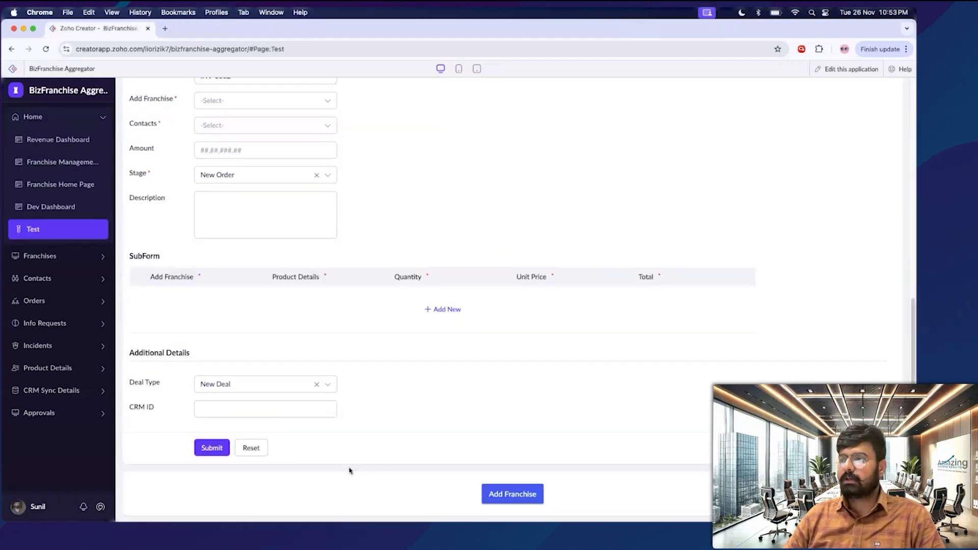
Compare the Add Franchise button on the live Test page with the form buttons on the Dev Dashboard, and return to the Test page
scroll(349, 467, up, 4)
scroll(337, 402, down, 3)
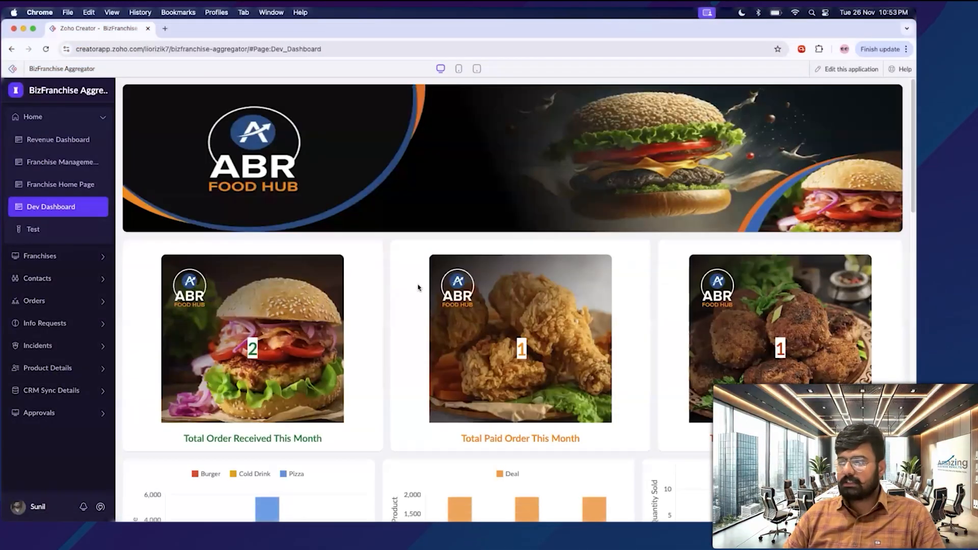
scroll(419, 286, down, 15)
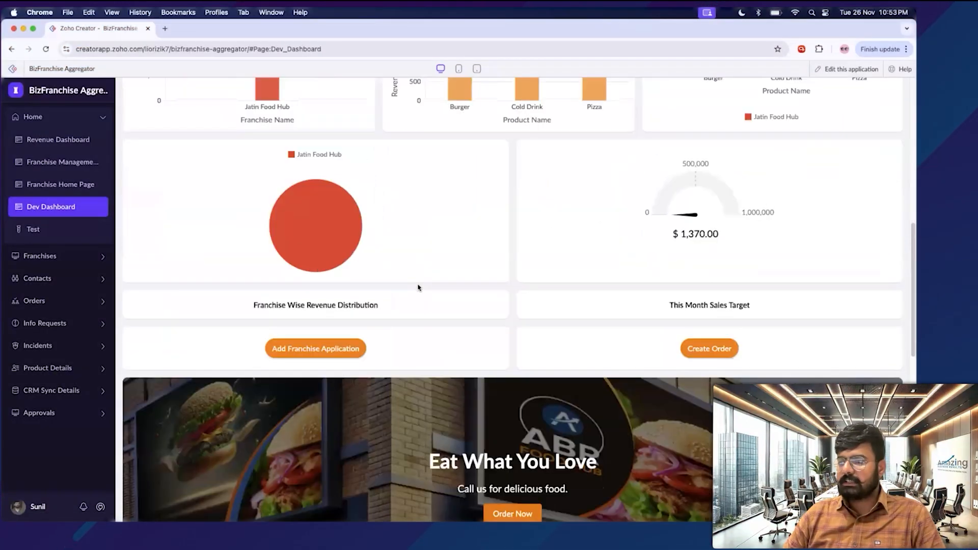
scroll(212, 268, up, 6)
click(44, 233)
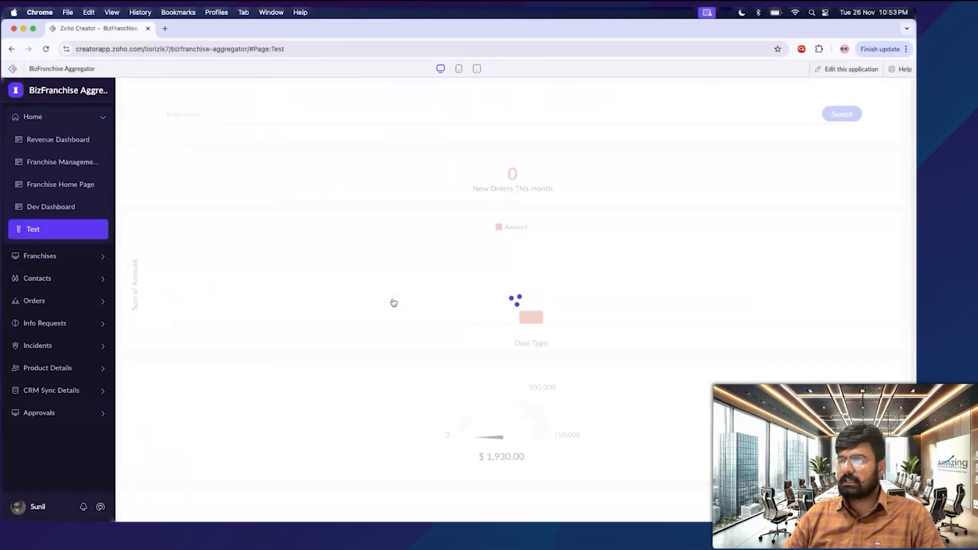
scroll(476, 303, down, 10)
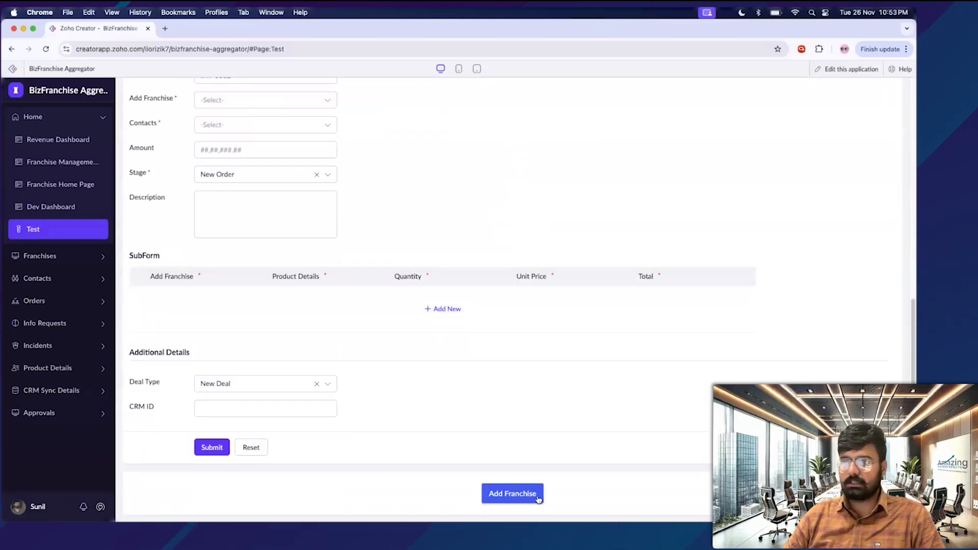
click(71, 206)
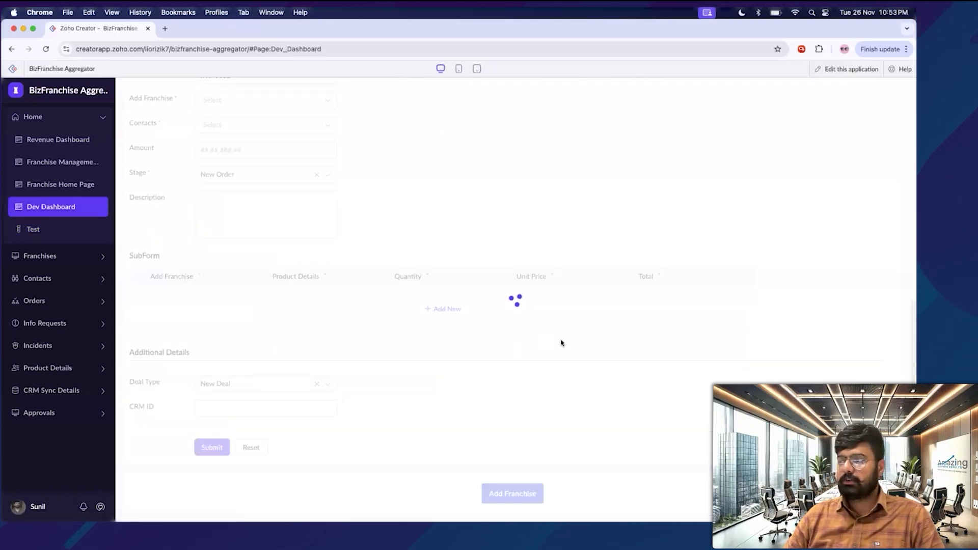
scroll(644, 320, down, 10)
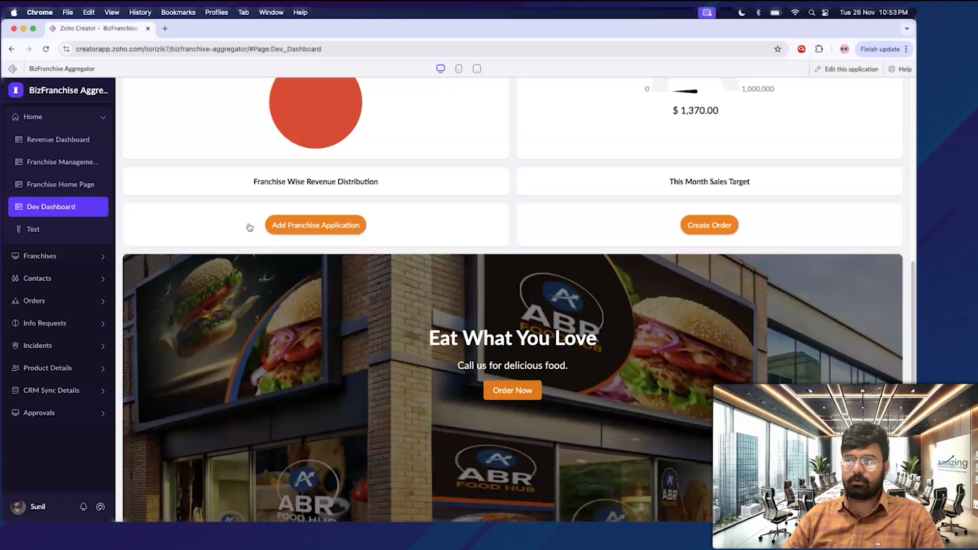
click(40, 228)
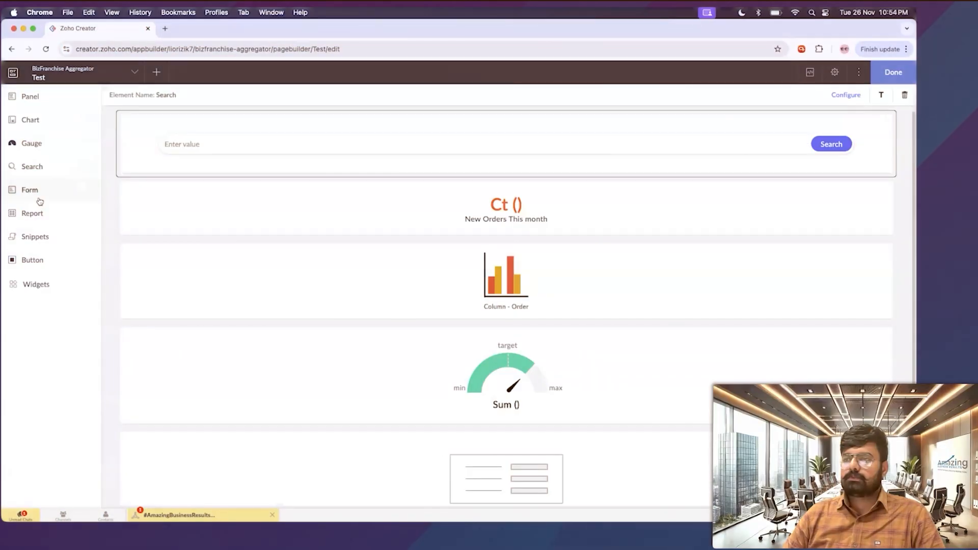
In the Test page editor, configure the Add Franchise button as rounded with a light red background
click(31, 190)
click(471, 250)
scroll(505, 356, down, 3)
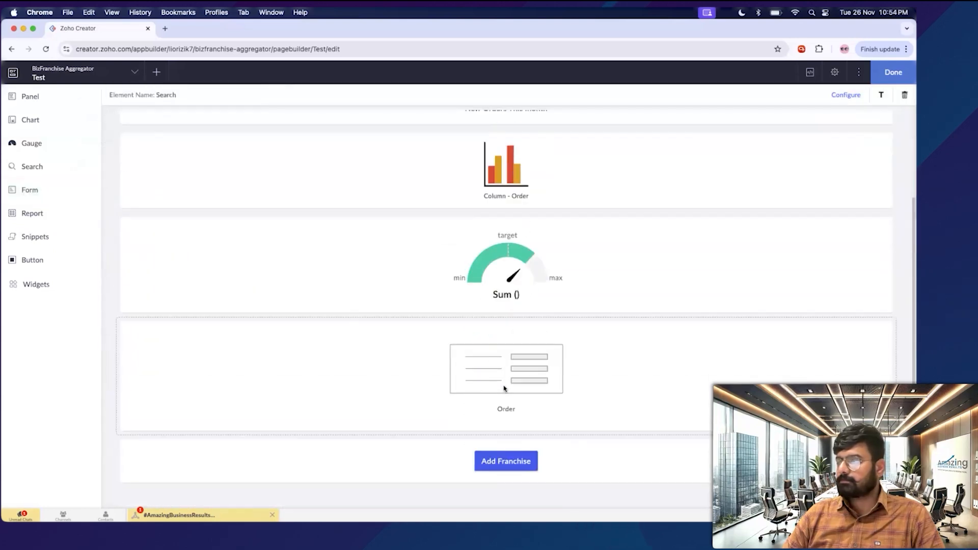
click(546, 468)
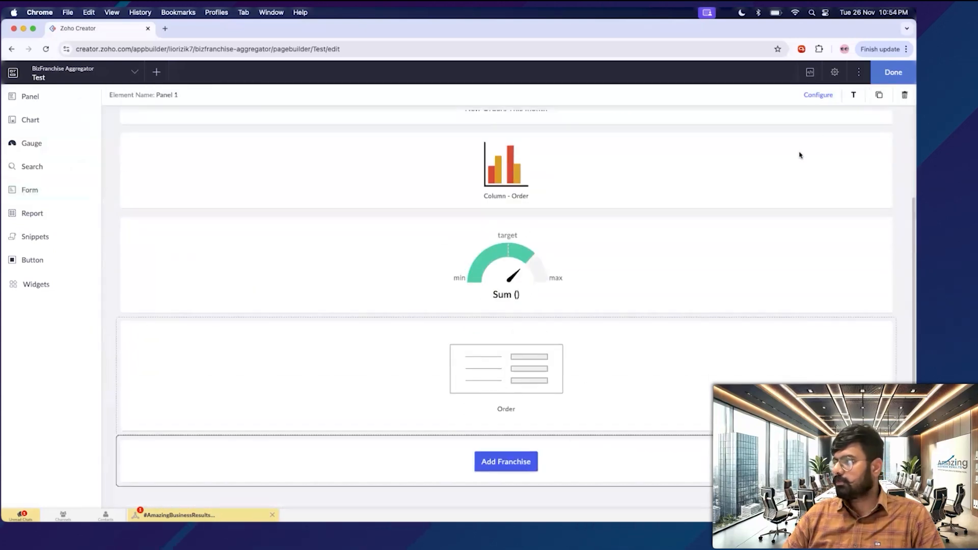
click(818, 95)
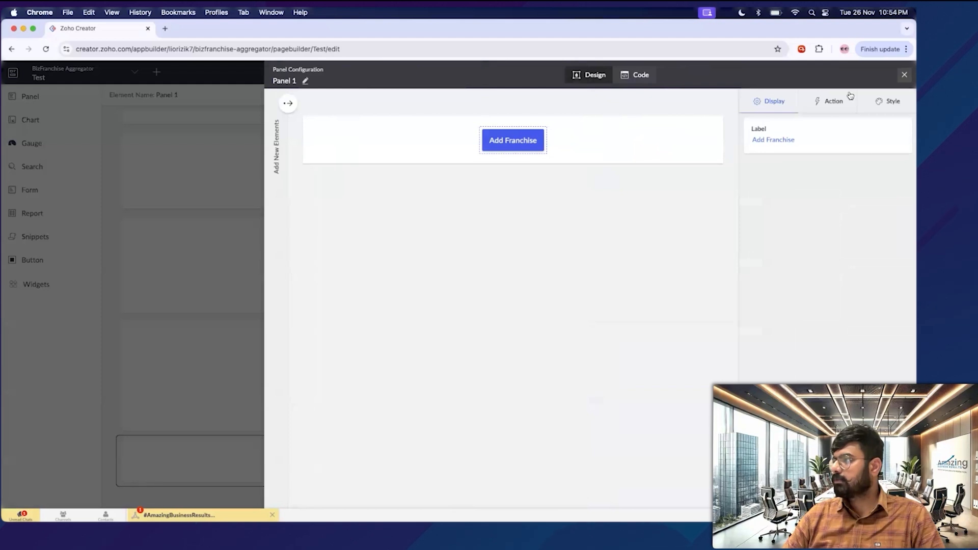
click(889, 101)
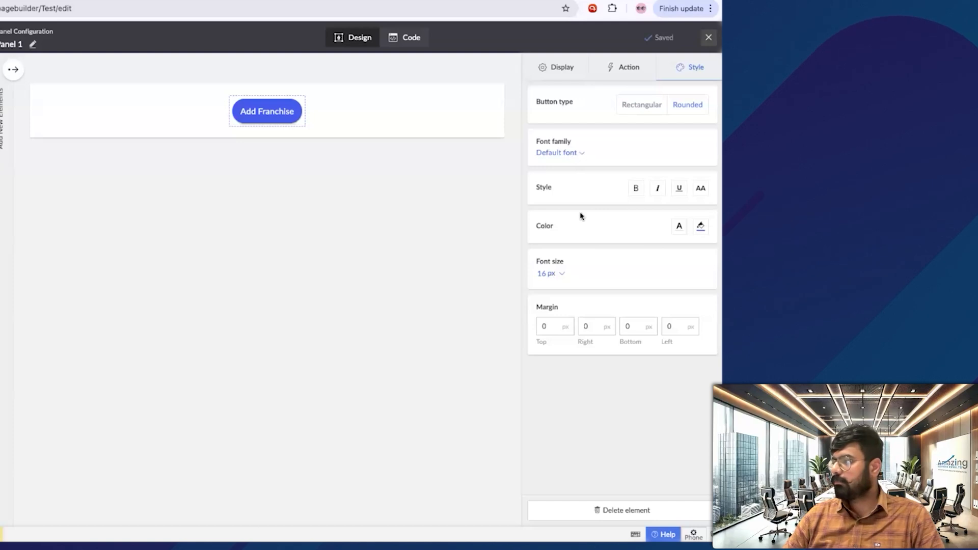
click(700, 227)
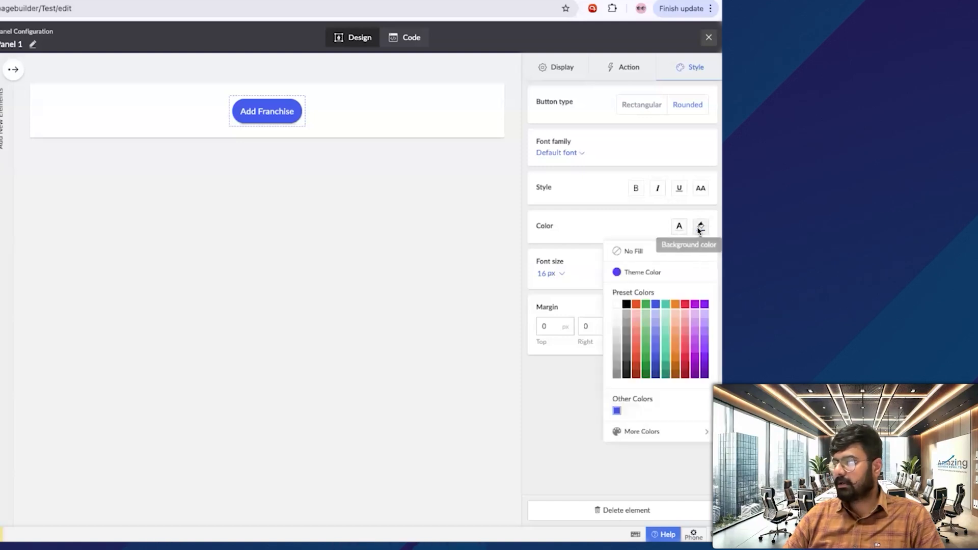
click(636, 330)
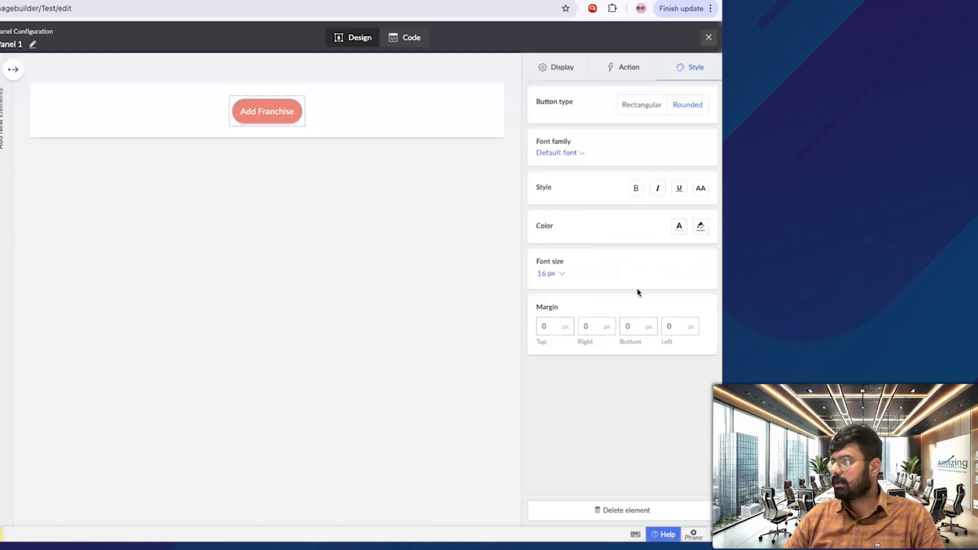
Review the Add Franchise button's label, available action types and Open form settings, and close the panel configuration
click(578, 74)
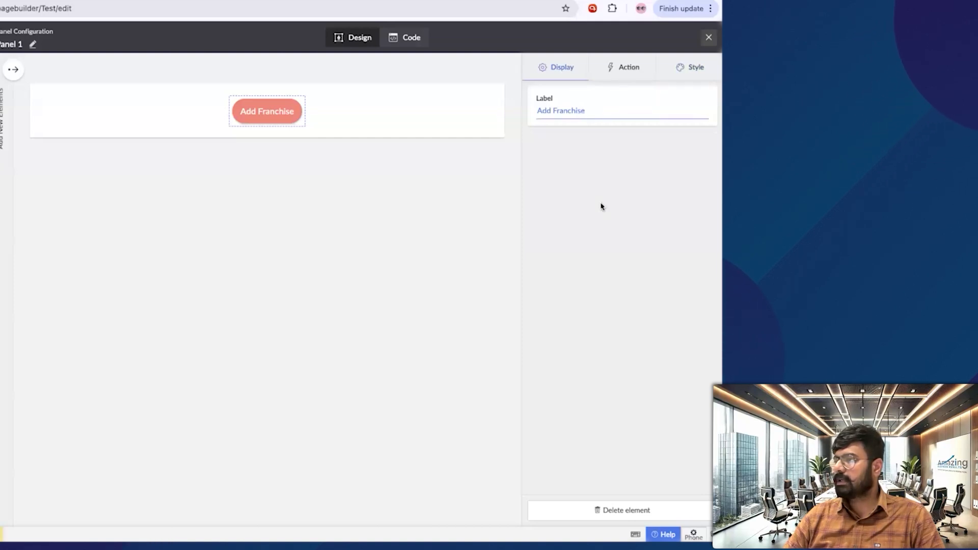
click(626, 74)
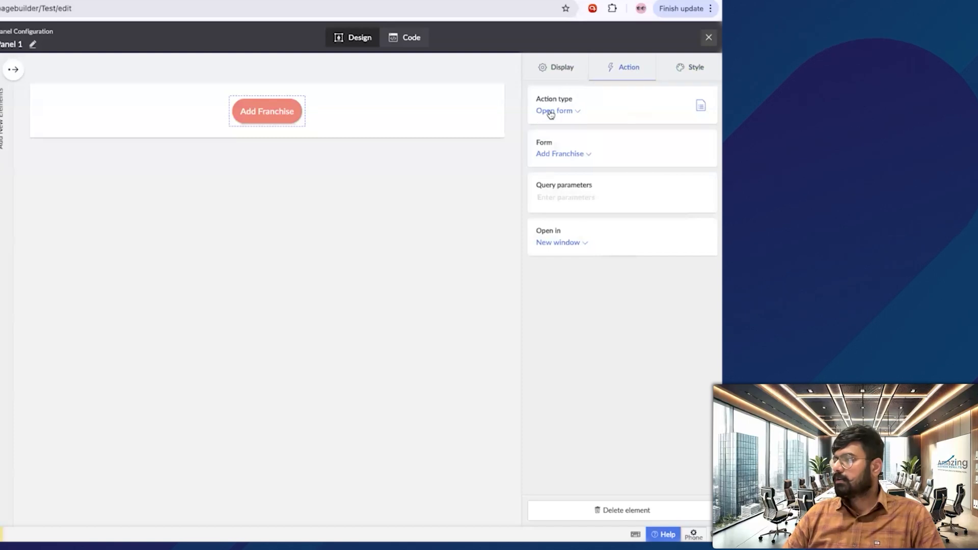
click(569, 102)
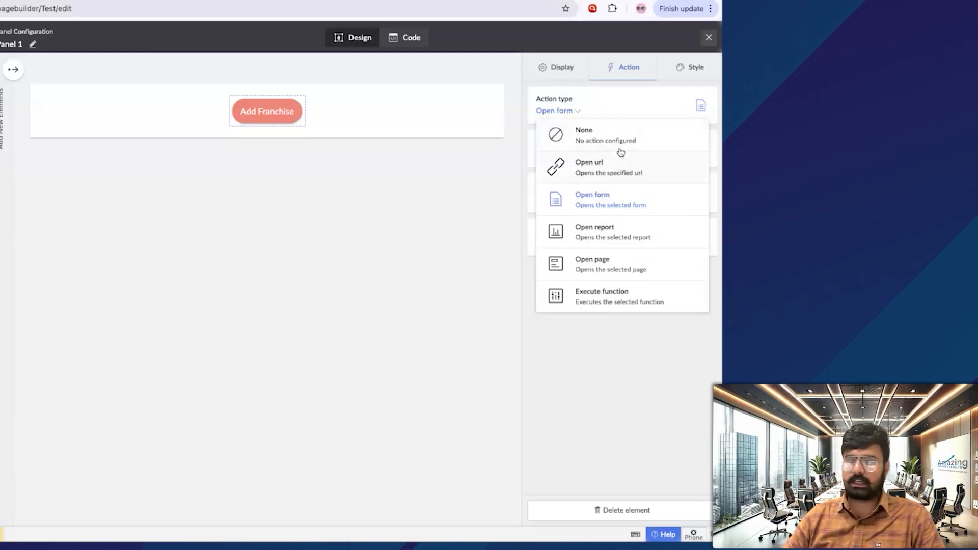
click(623, 313)
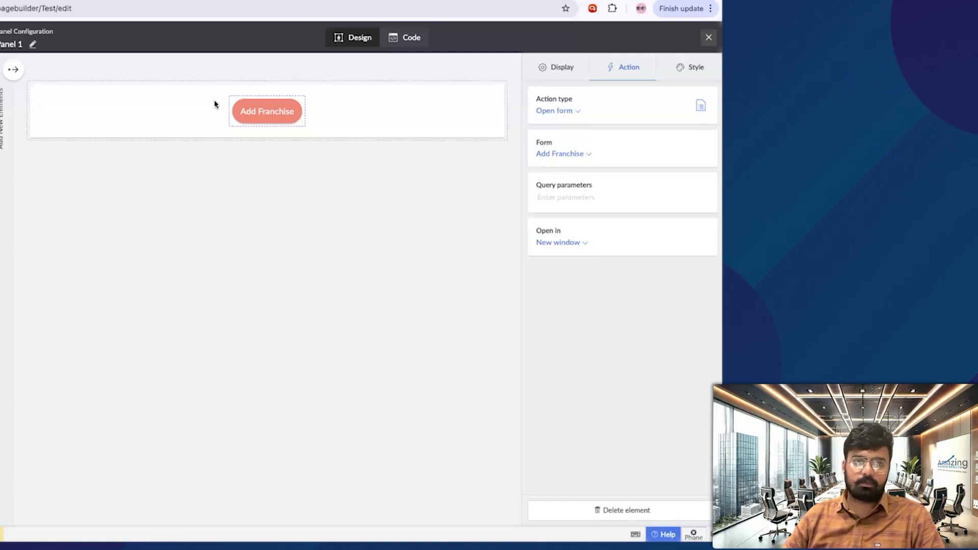
click(573, 203)
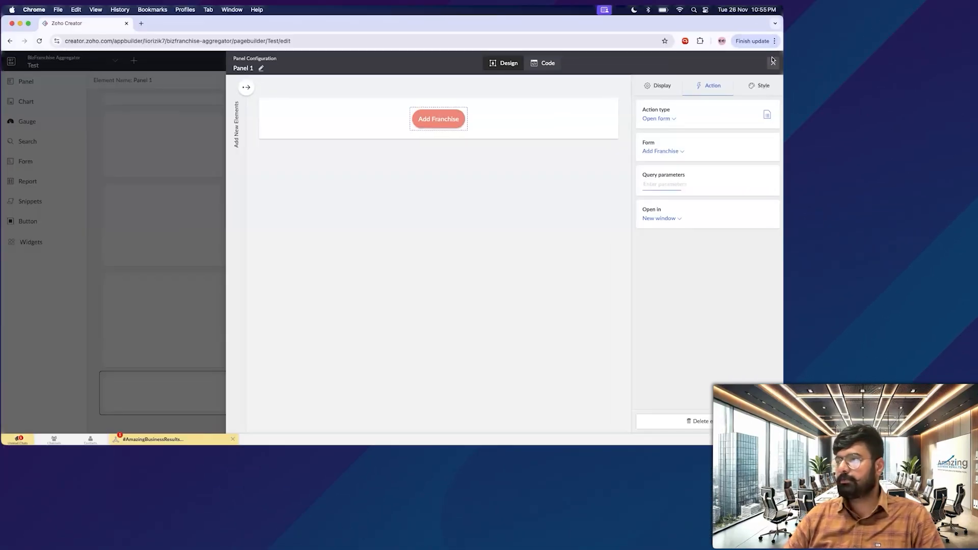
click(772, 60)
Examine the embedding options for reports and forms and the available snippet types, without adding any to the page
mouse_move(28, 181)
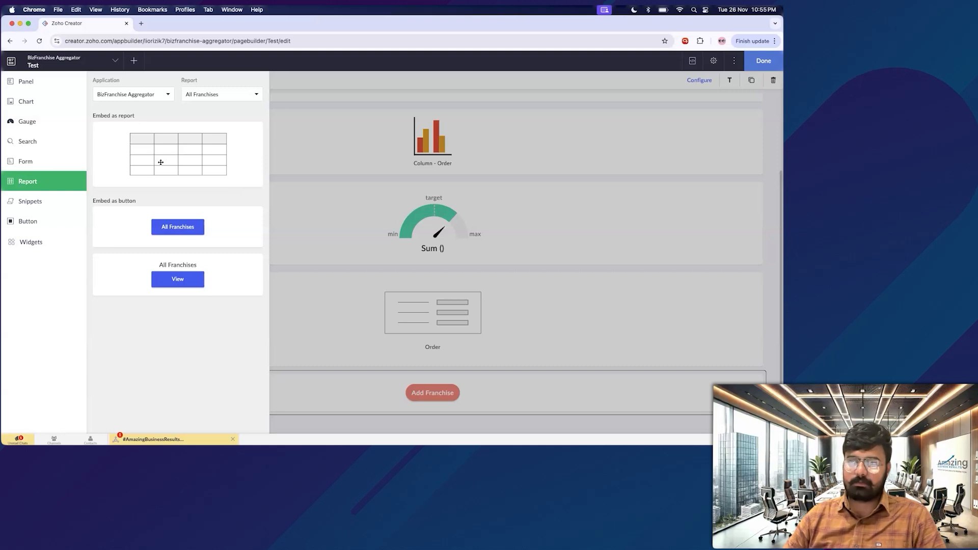
click(24, 160)
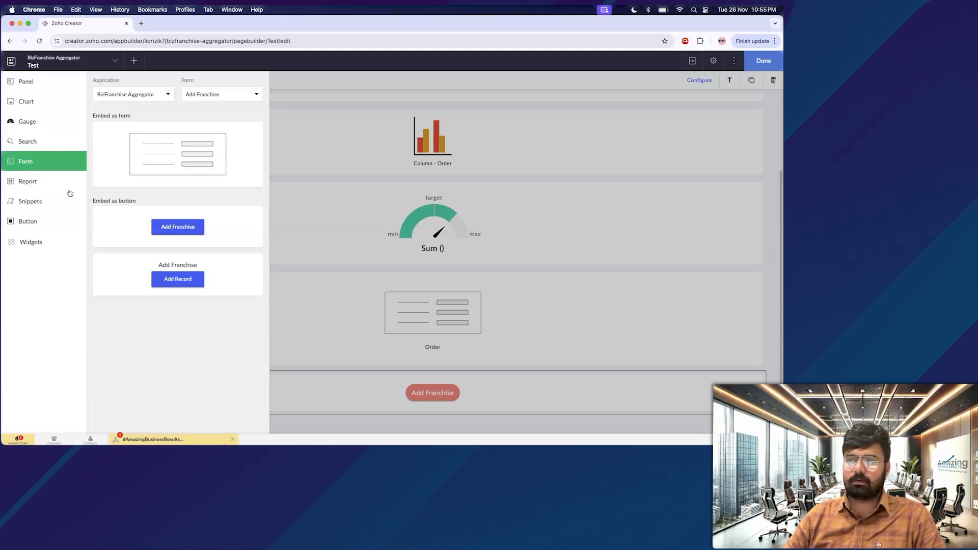
click(25, 184)
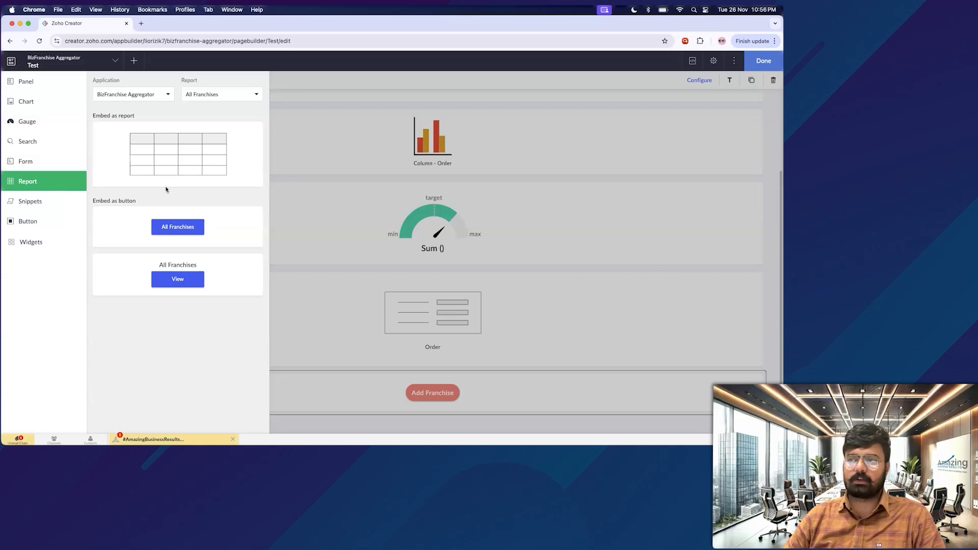
click(30, 202)
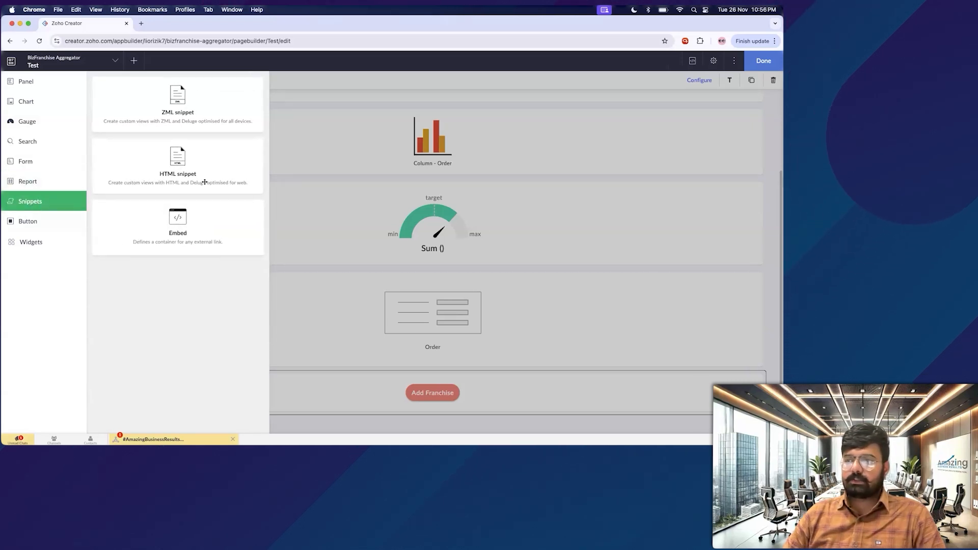
click(620, 248)
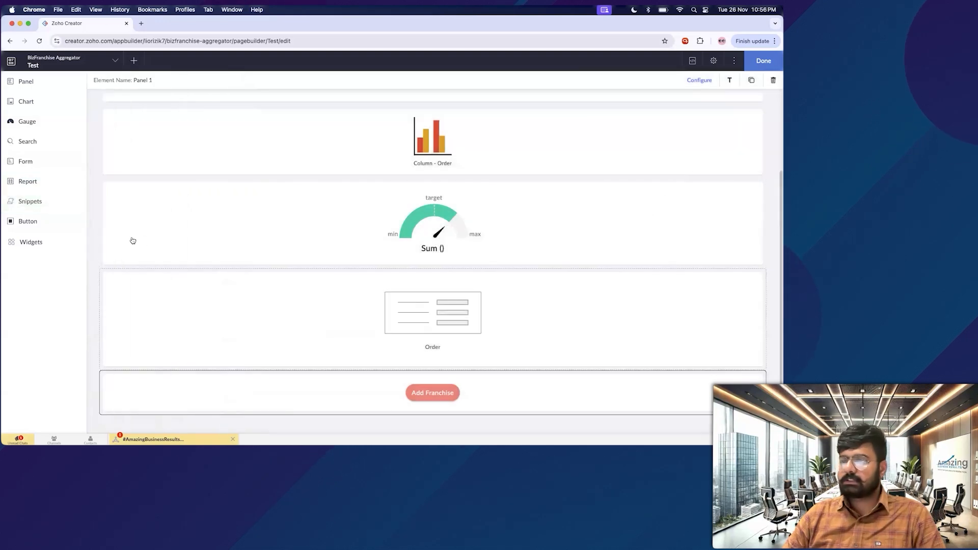
click(42, 205)
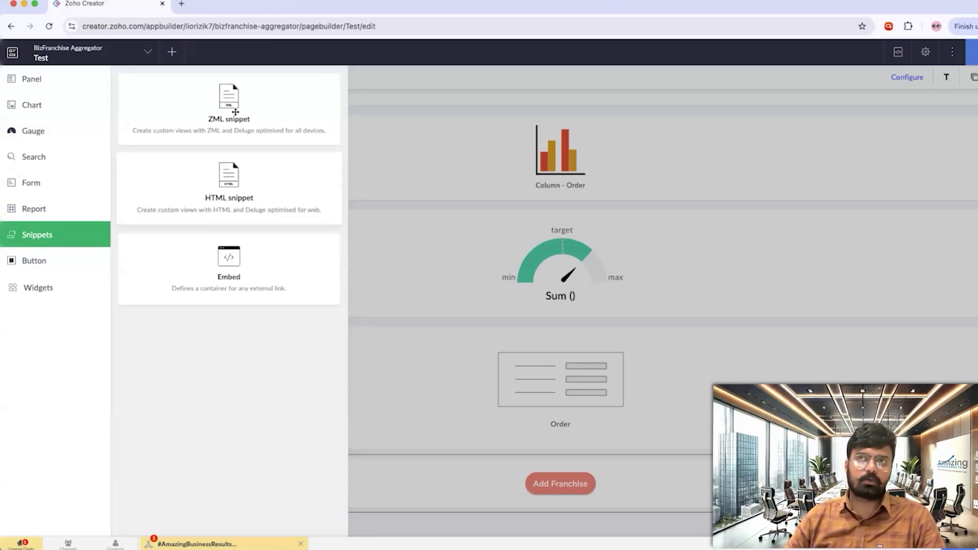
click(436, 228)
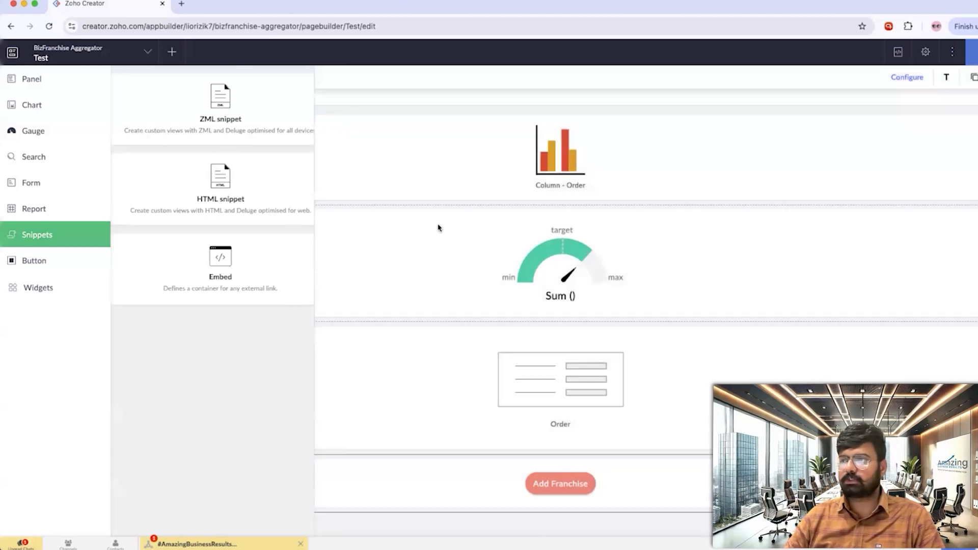
Open the Dev Dashboard page in the editor, and examine its HTML snippet and the banner and feature sections on the live page
click(107, 58)
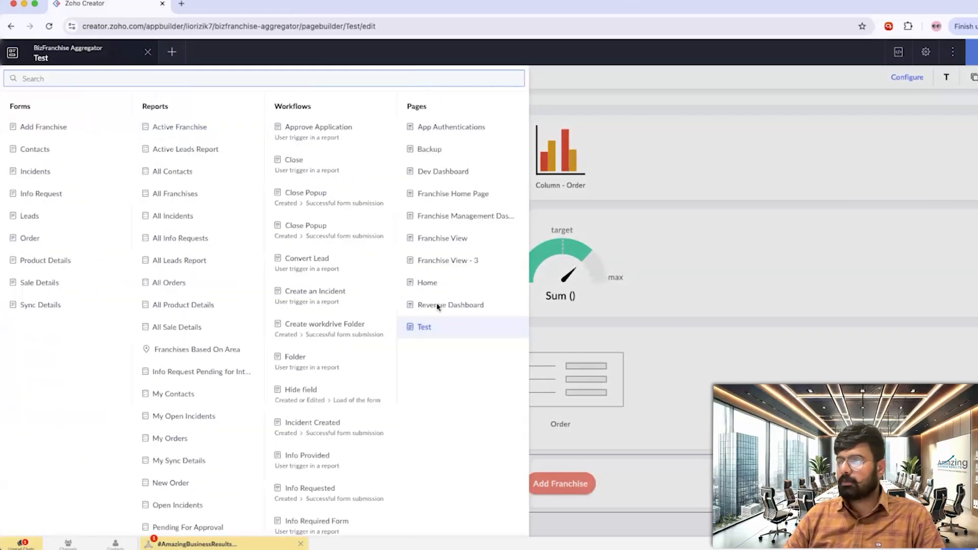
click(441, 173)
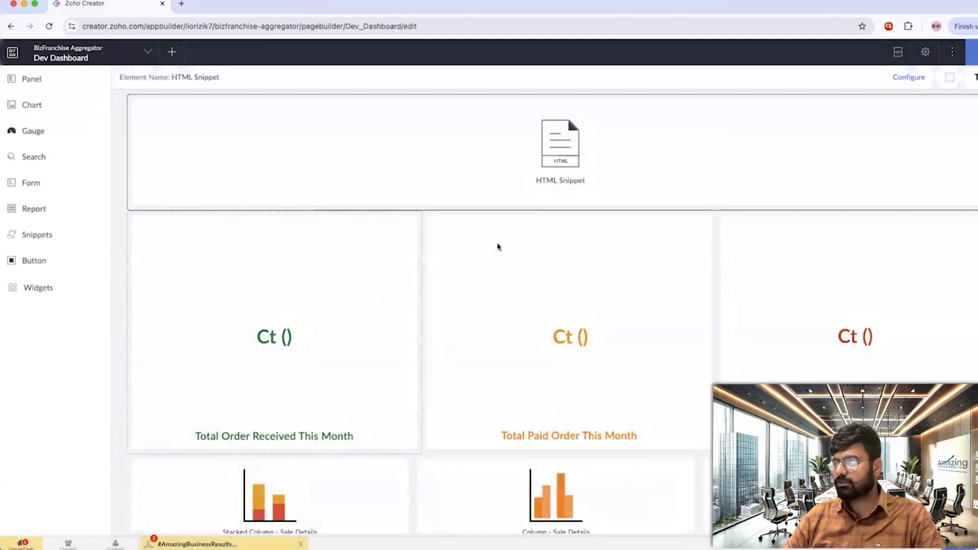
scroll(517, 374, down, 7)
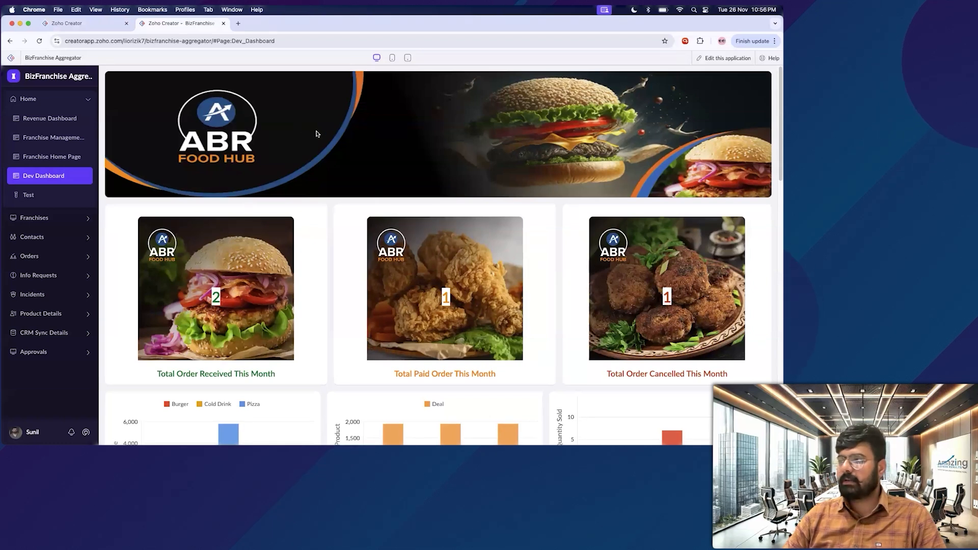
scroll(327, 192, down, 8)
scroll(334, 216, down, 5)
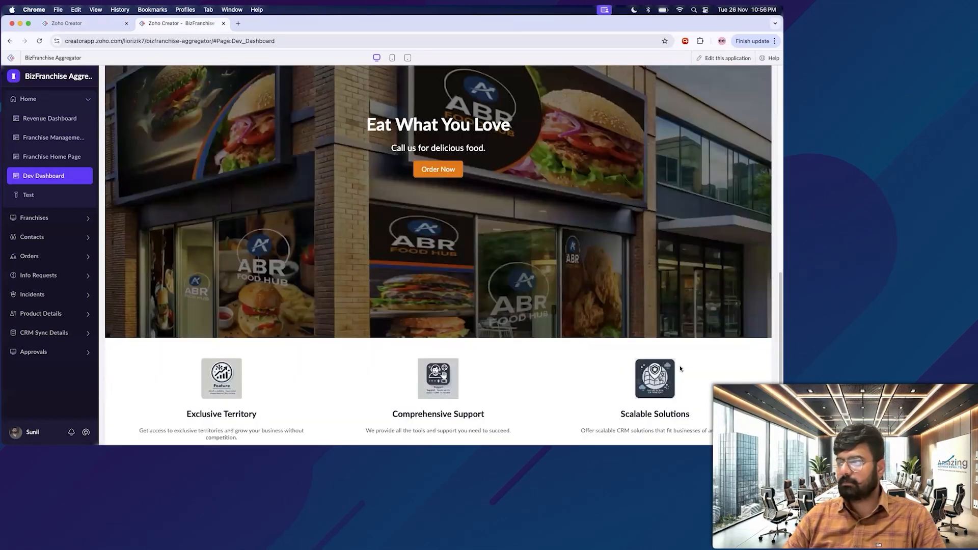
Examine the features and testimonials sections on the live Dev Dashboard page and the code of the banner's HTML snippet
scroll(328, 379, down, 4)
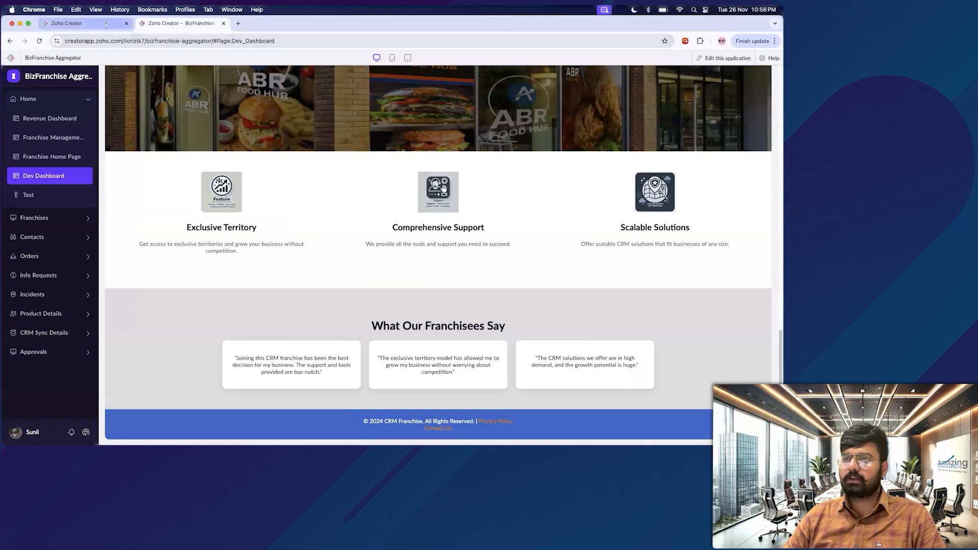
click(84, 24)
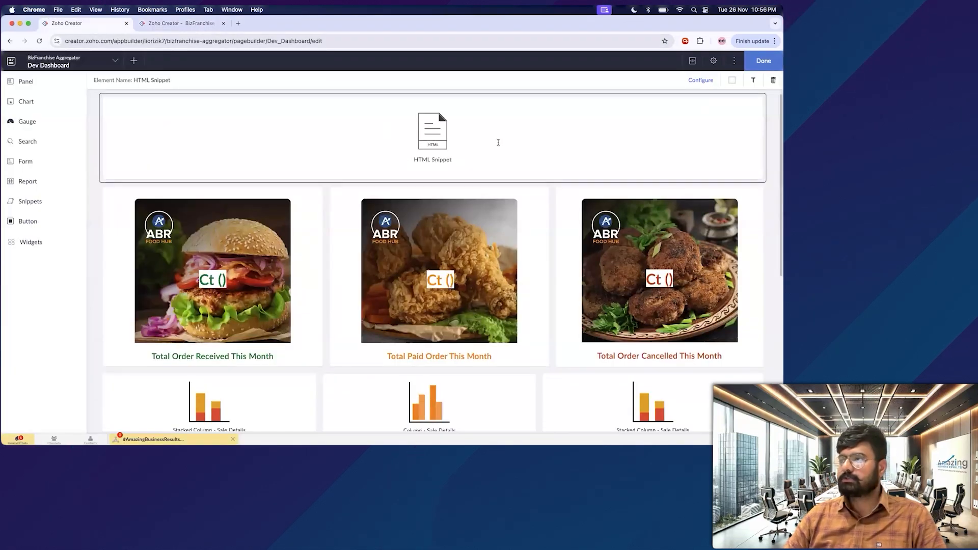
click(698, 82)
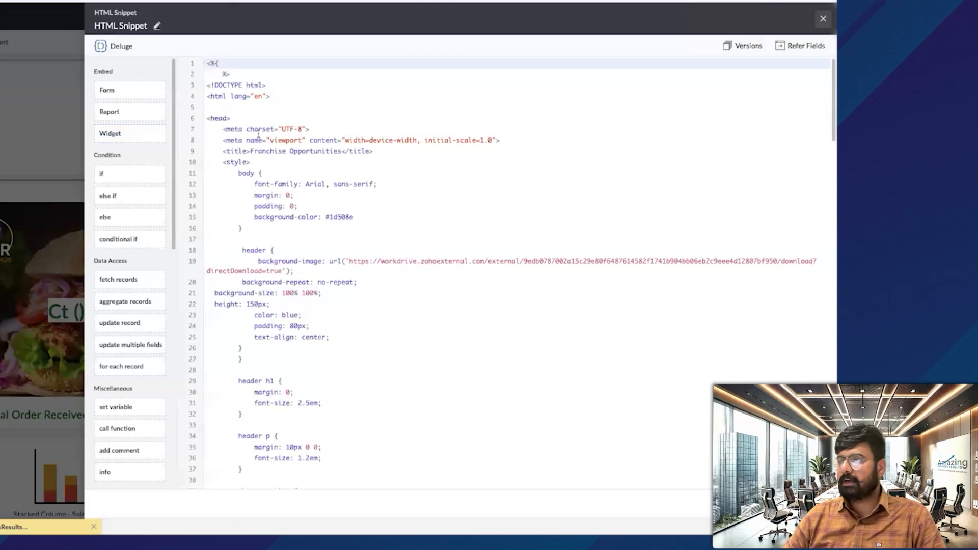
scroll(369, 163, down, 20)
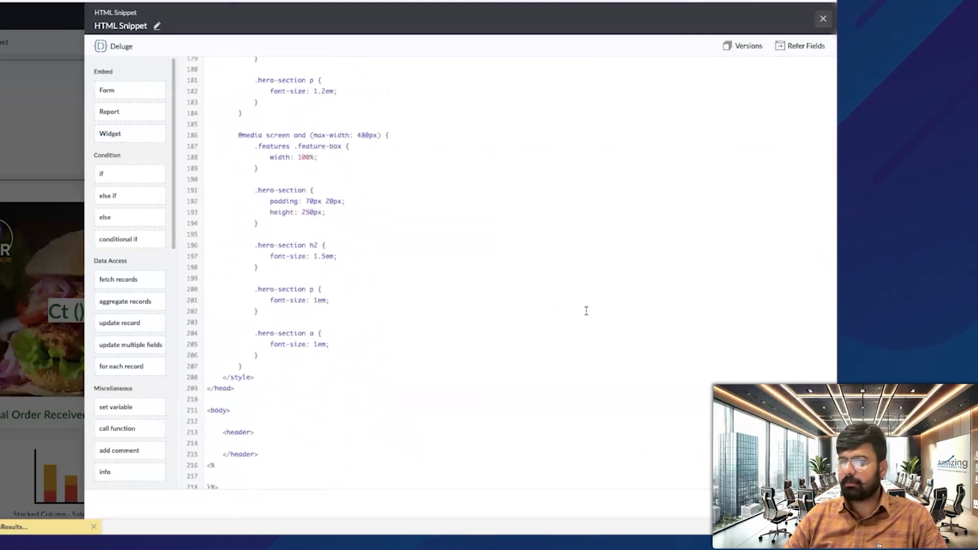
click(823, 18)
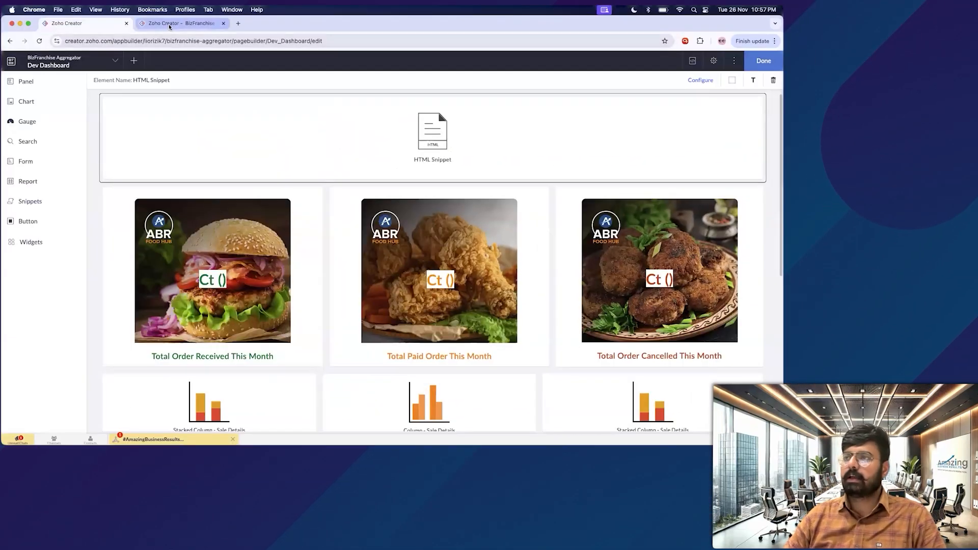
Compare the live Dev Dashboard page's banner, panels and bottom sections with the corresponding elements and HTML snippets in the page editor
click(180, 24)
scroll(257, 214, up, 6)
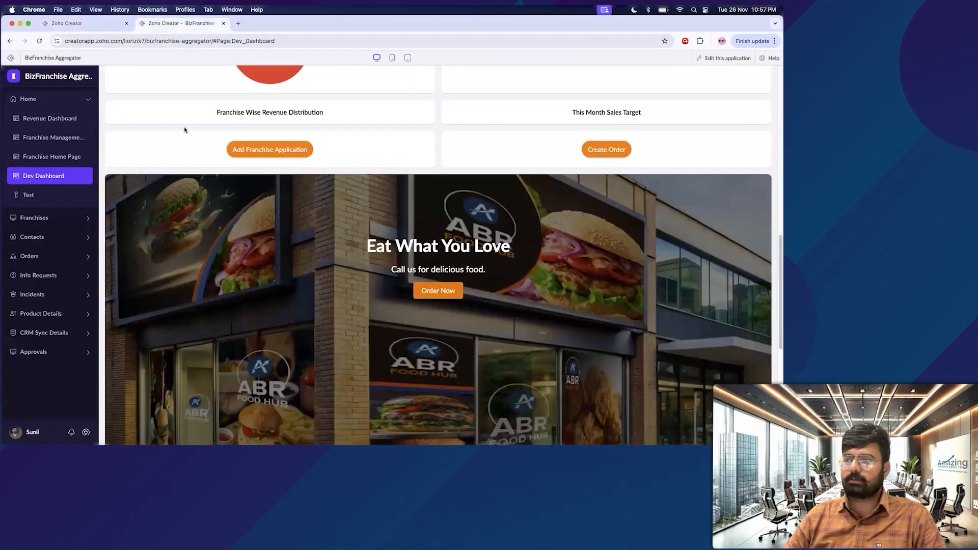
scroll(234, 115, up, 10)
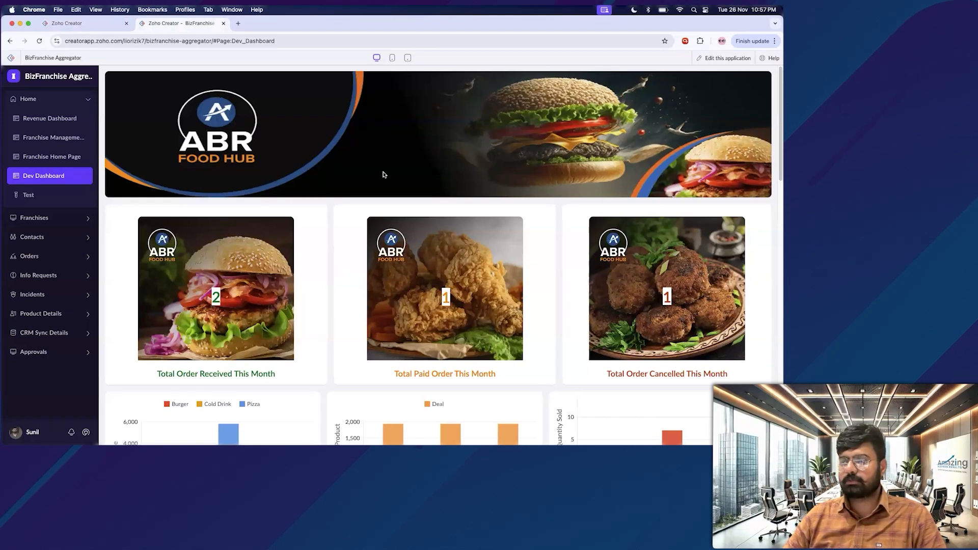
scroll(351, 216, down, 15)
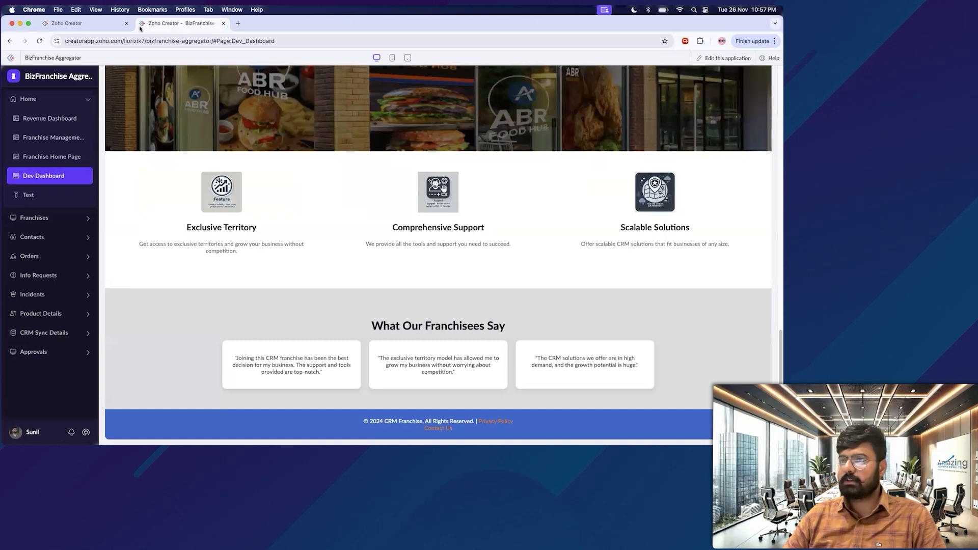
click(84, 23)
scroll(374, 268, down, 10)
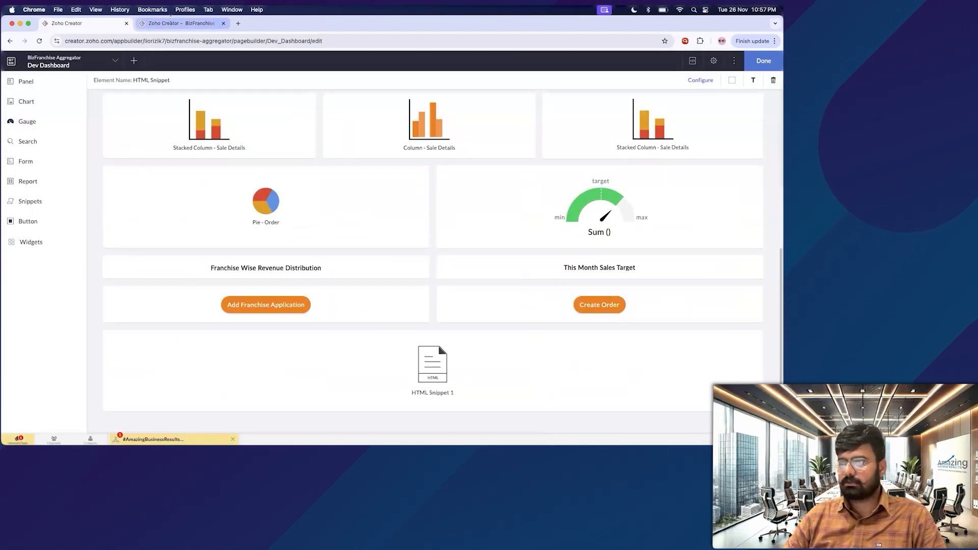
click(171, 21)
scroll(264, 155, up, 5)
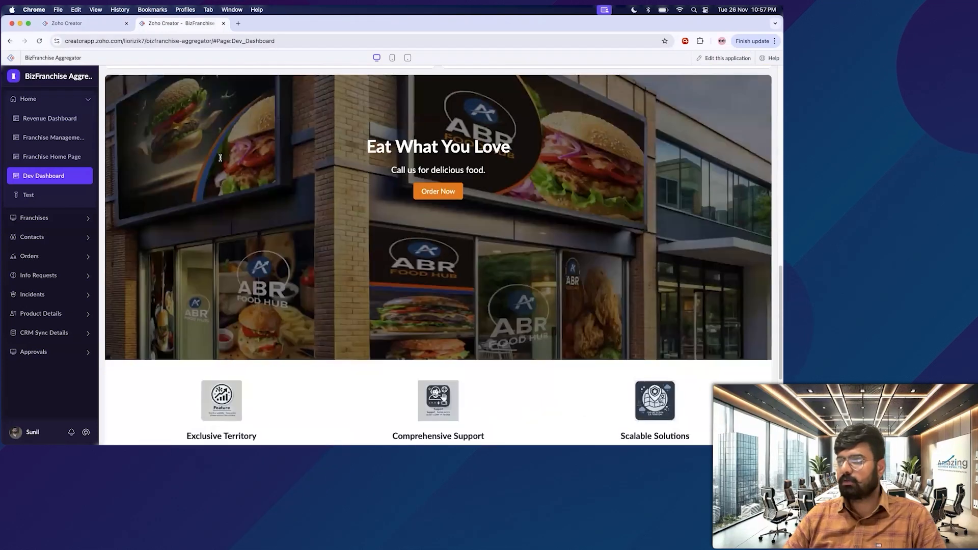
scroll(220, 158, up, 1)
scroll(220, 157, down, 4)
click(84, 23)
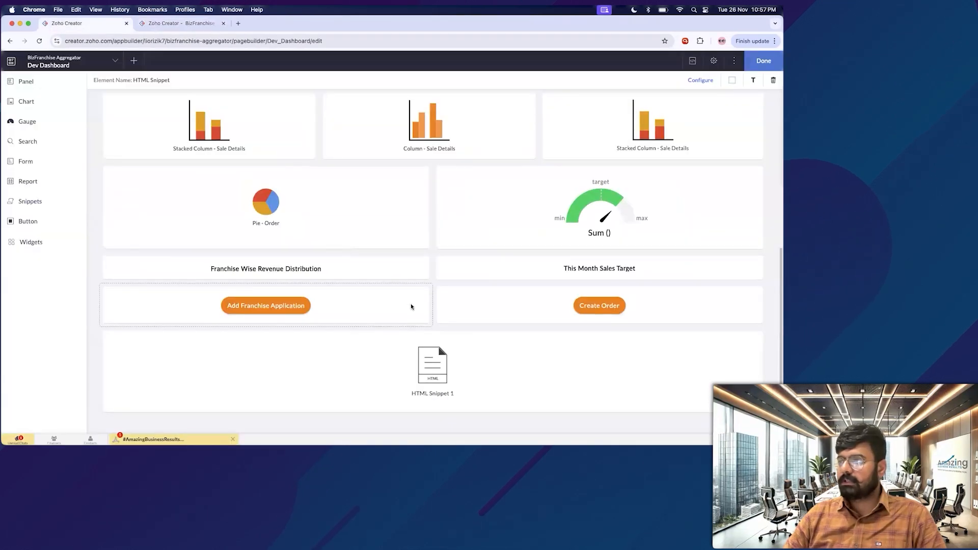
scroll(412, 307, up, 6)
Add an Embed snippet to the Dev Dashboard page, above the Total Order Received This Month panel
click(33, 205)
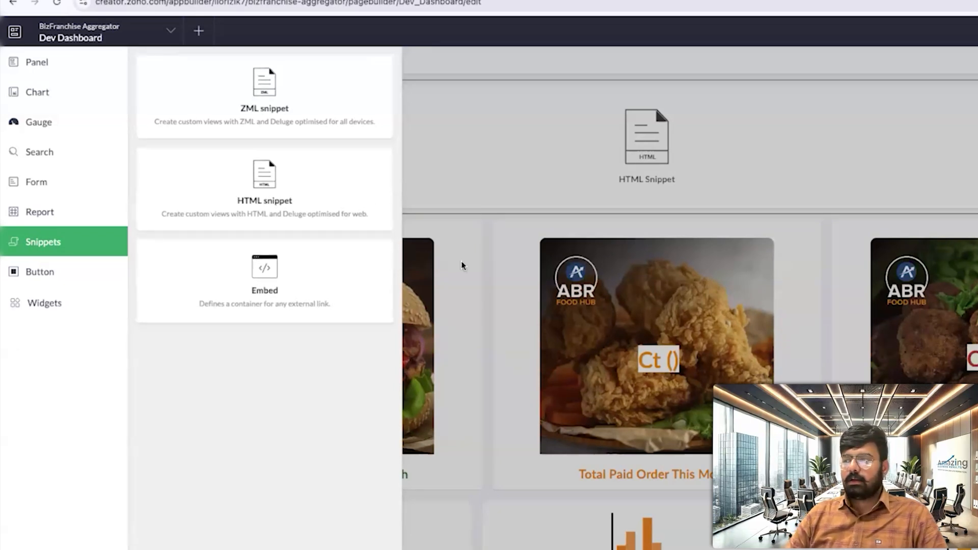
click(446, 280)
click(42, 241)
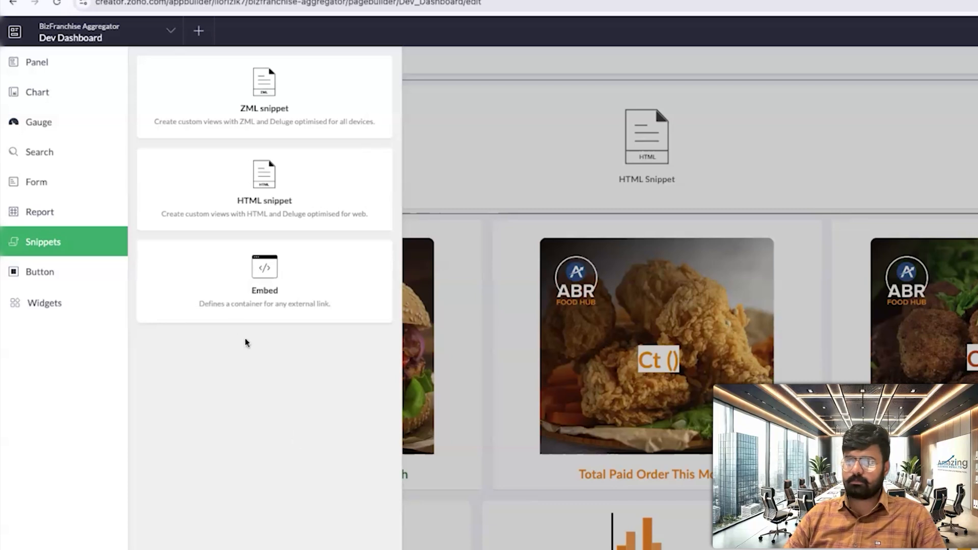
drag(269, 291, 293, 262)
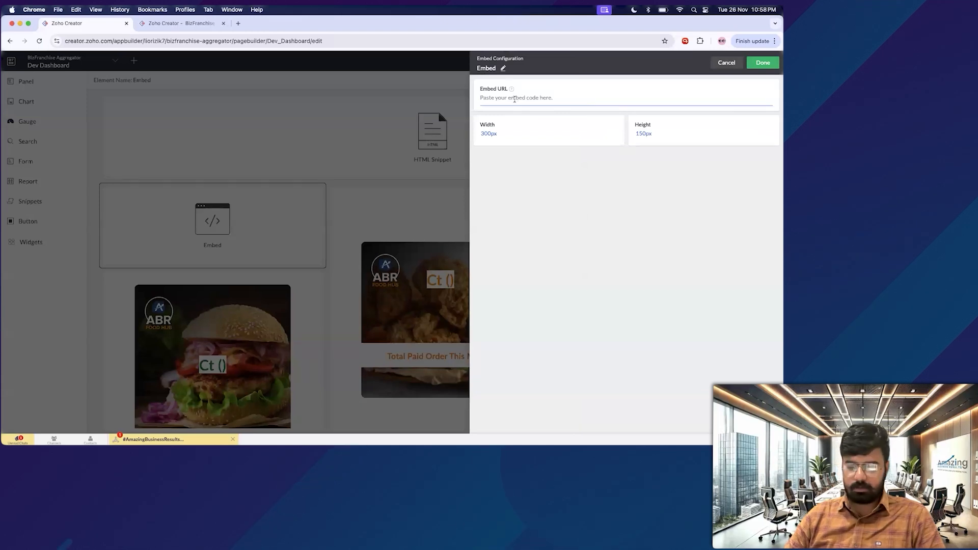
Copy the live Dev Dashboard page's address and set it as the Embed element's URL
click(176, 23)
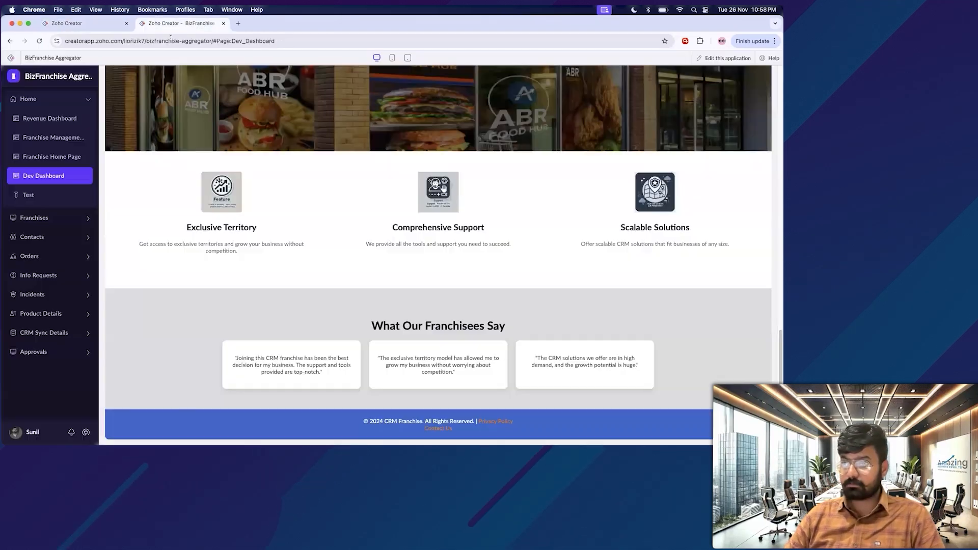
click(171, 40)
key(super+c)
click(66, 23)
key(super+v)
click(586, 180)
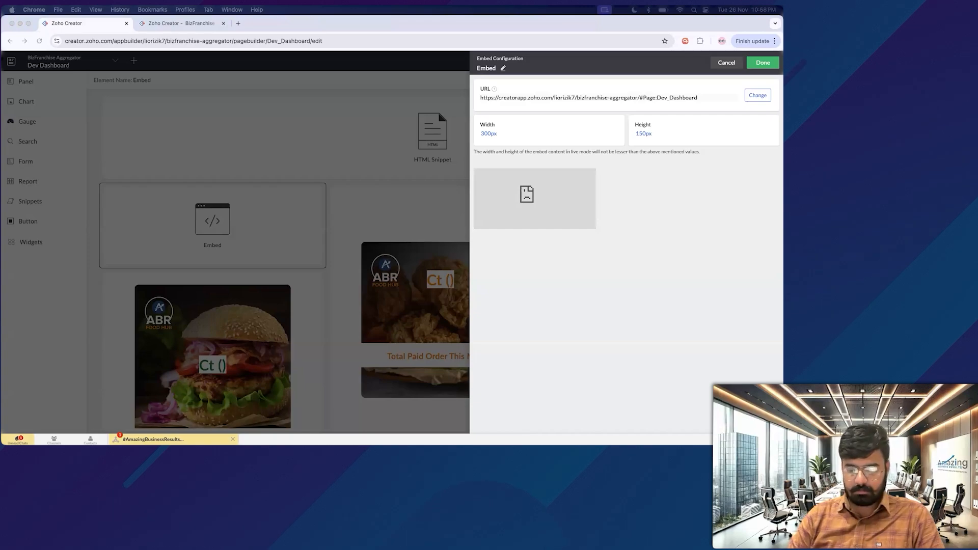
click(752, 93)
key(super+v)
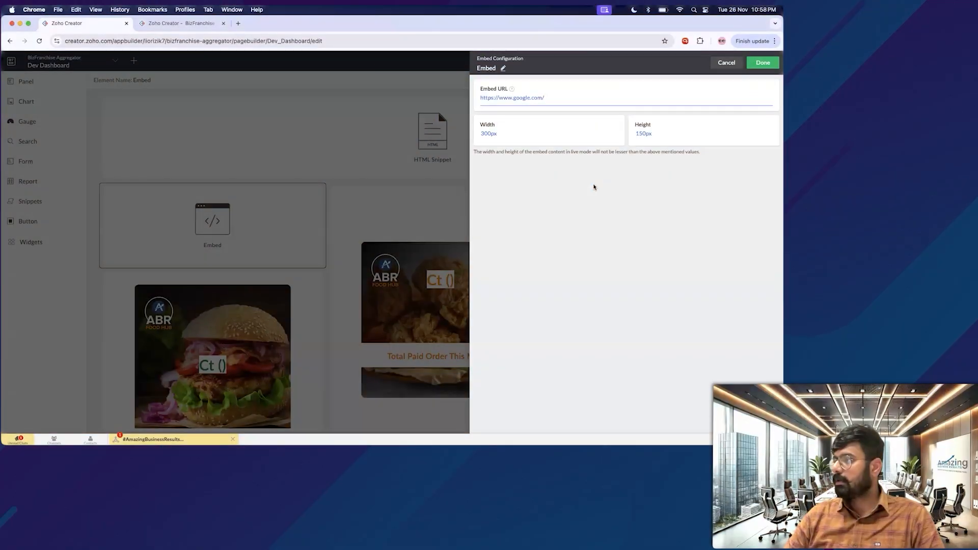
click(594, 188)
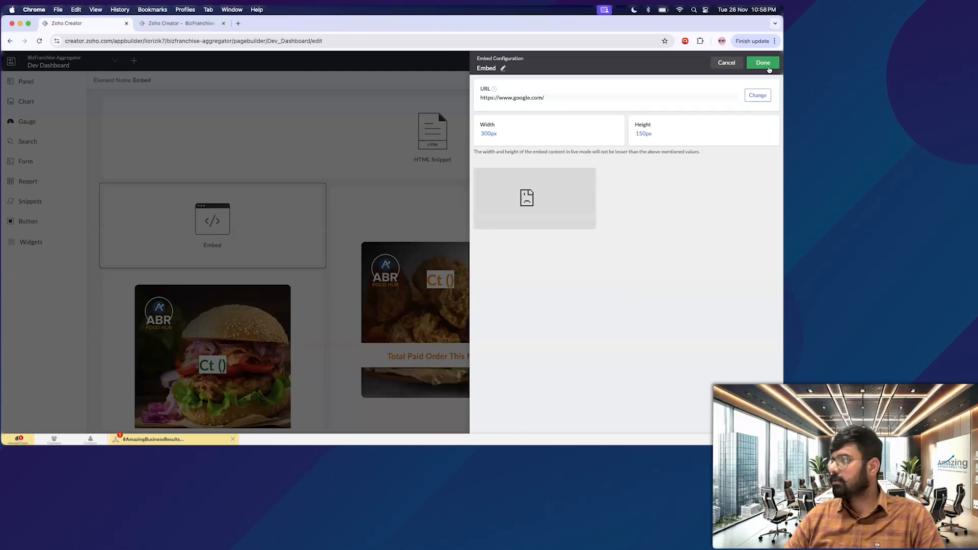
click(763, 62)
click(763, 61)
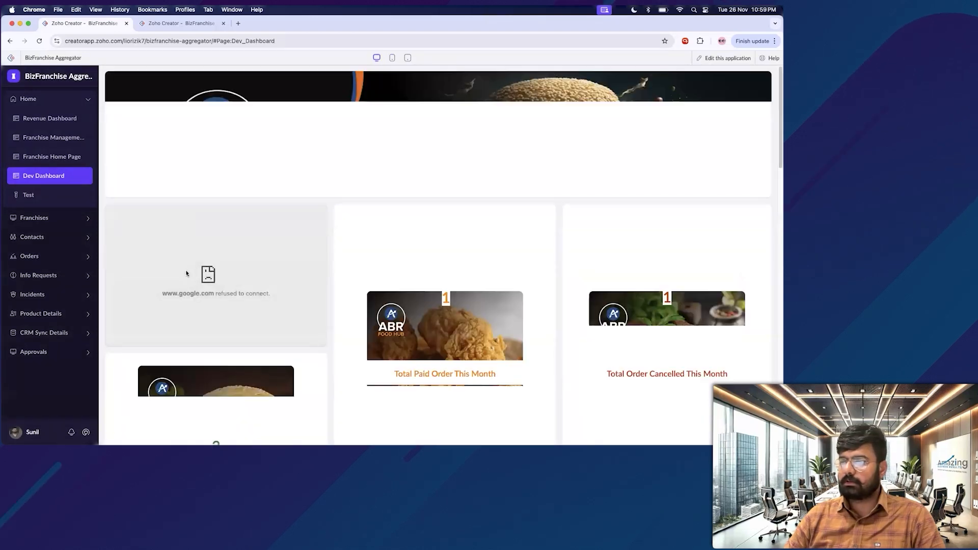
Examine how the embedded Google site and the surrounding panels display on the live Dev Dashboard page
scroll(205, 270, down, 1)
scroll(204, 273, down, 3)
scroll(204, 272, up, 4)
scroll(204, 273, down, 1)
right_click(209, 258)
click(184, 310)
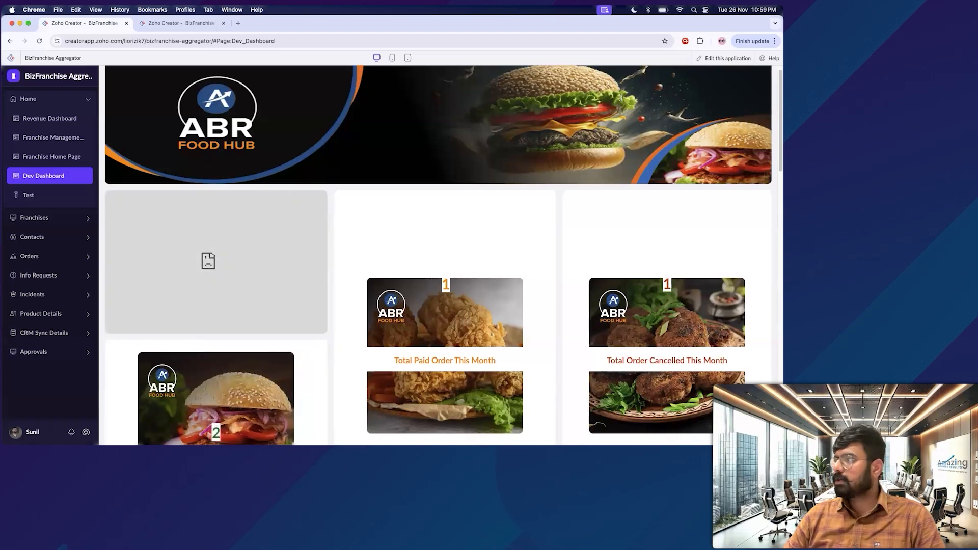
Return to the page editor and switch from the Dev Dashboard page to the Test page
click(729, 59)
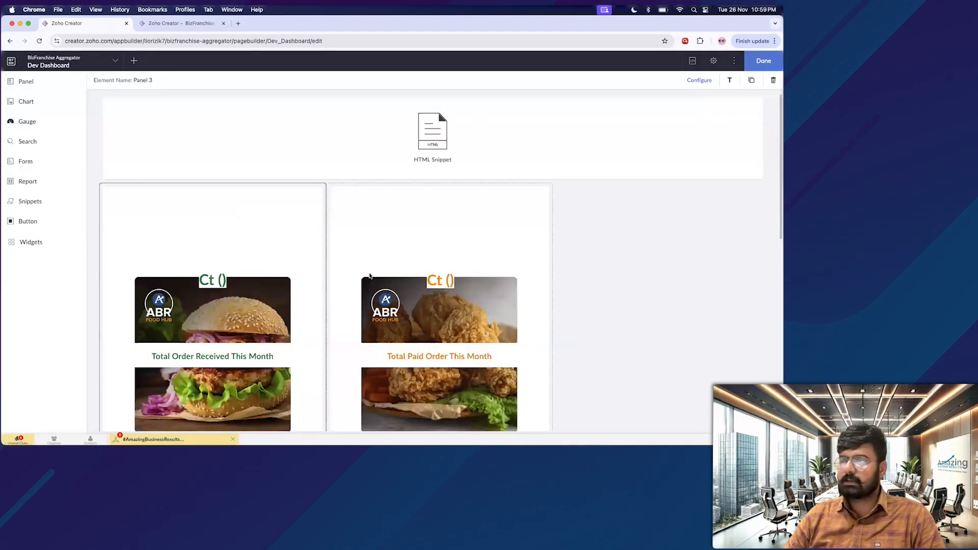
click(28, 222)
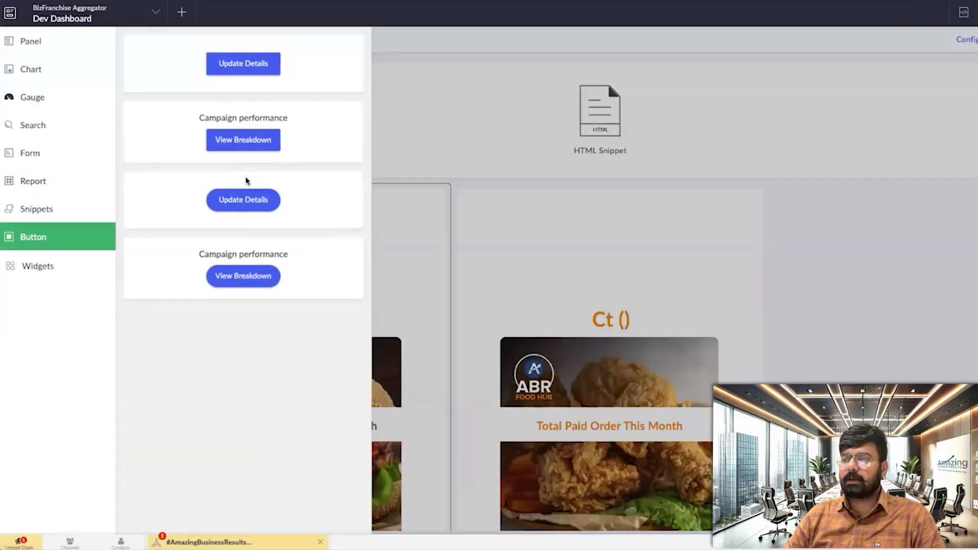
click(98, 13)
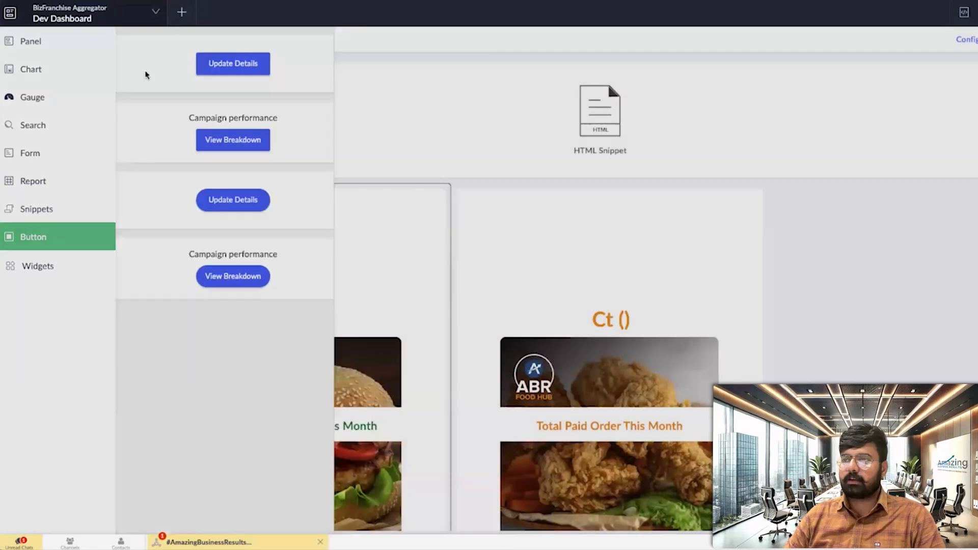
click(466, 319)
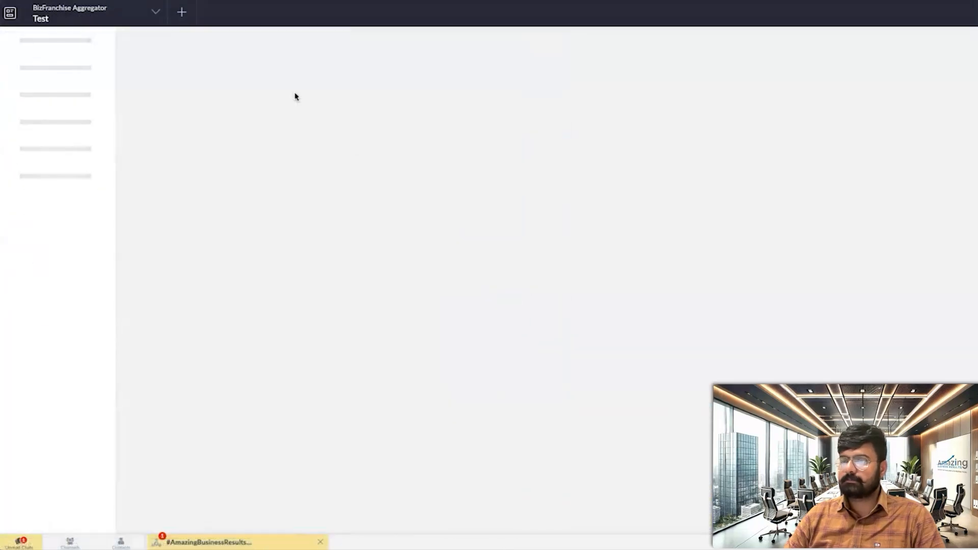
Add a rounded Update Details button to the lower part of the Test page
scroll(266, 185, down, 4)
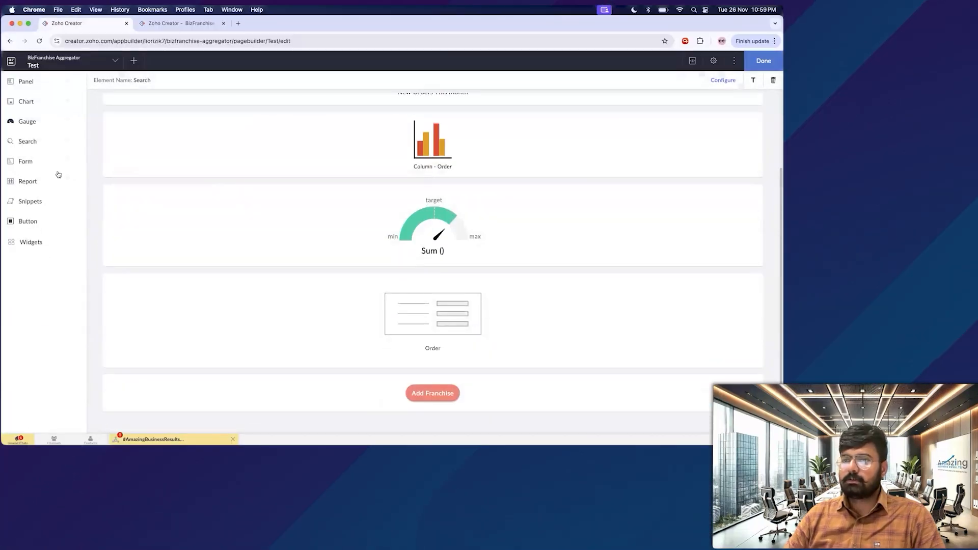
click(26, 223)
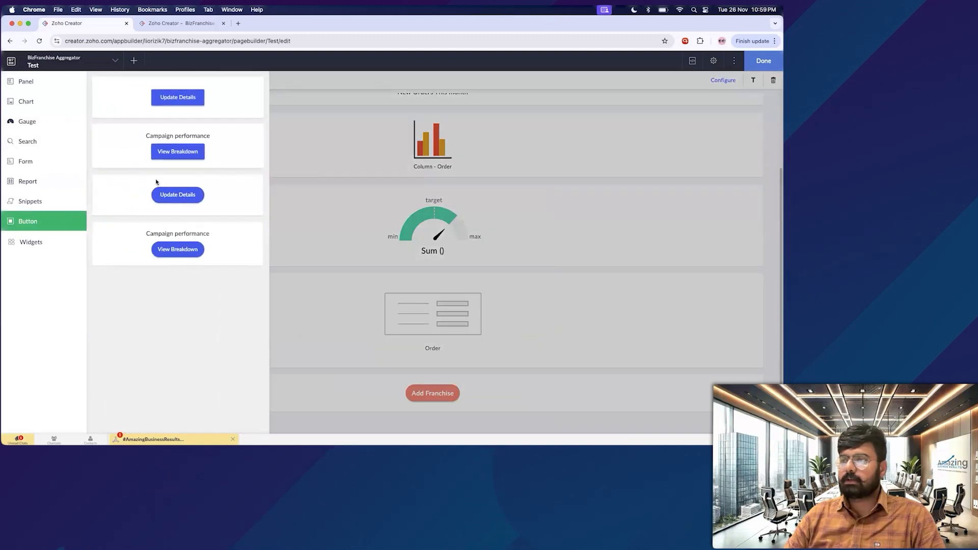
drag(148, 190, 193, 416)
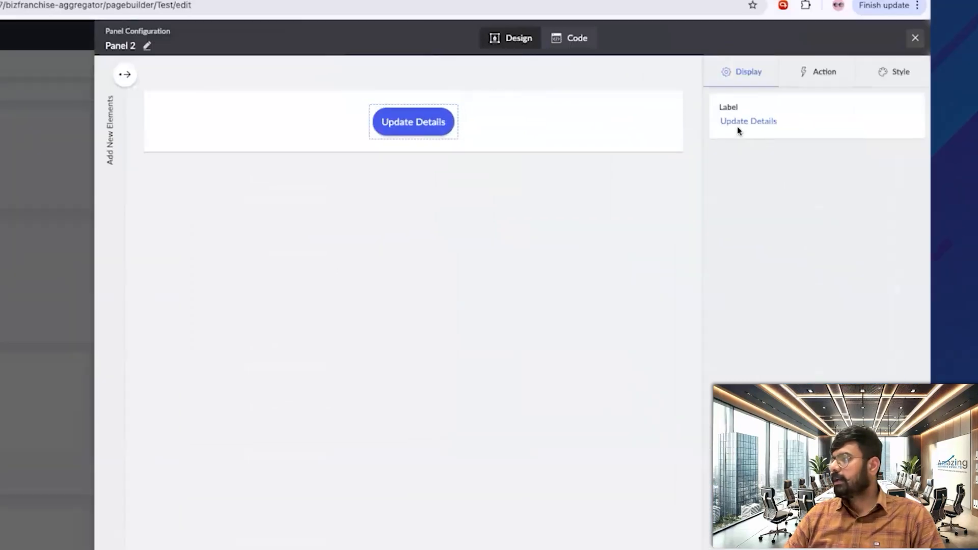
Set the new button's label to Open URL
double_click(786, 127)
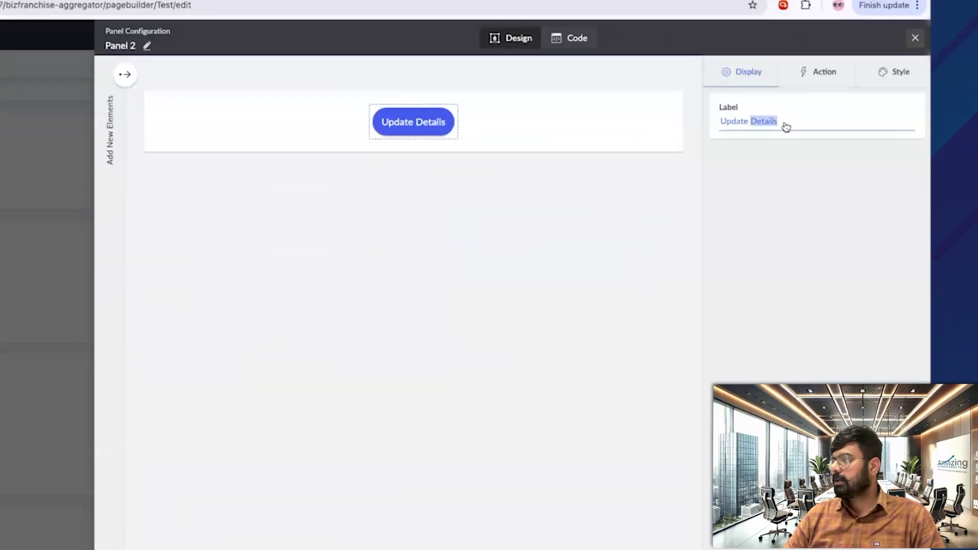
triple_click(786, 127)
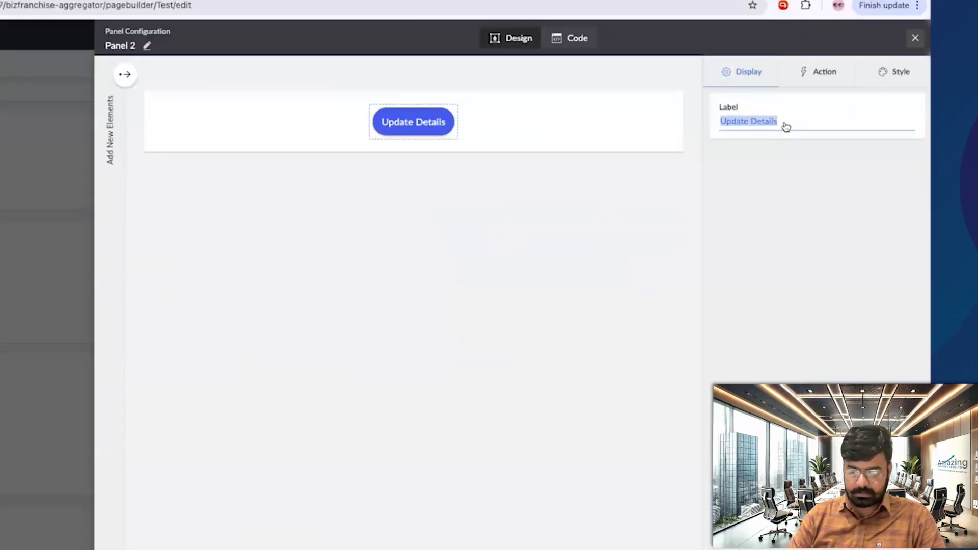
text(Open Form)
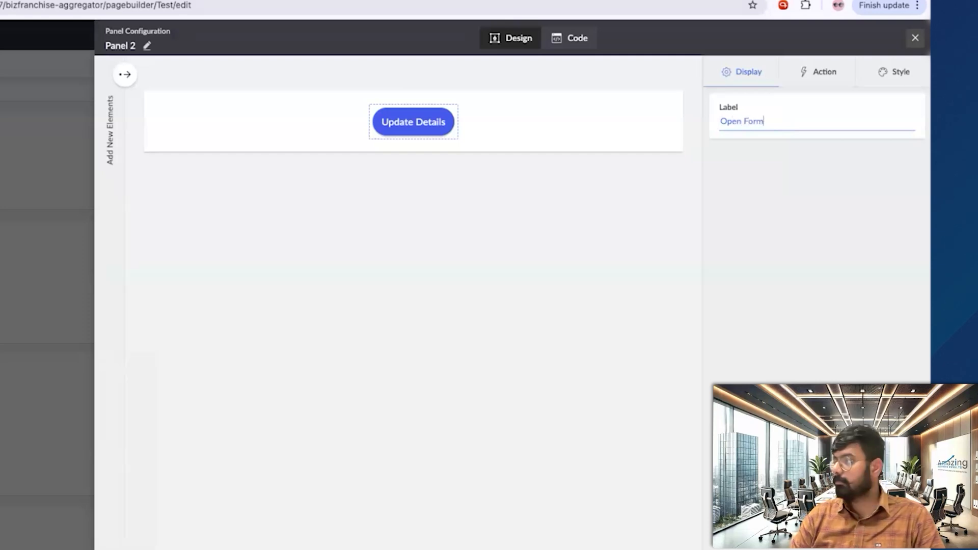
key(BackSpace)
key(BackSpace)
key(BackSpace)
key(BackSpace)
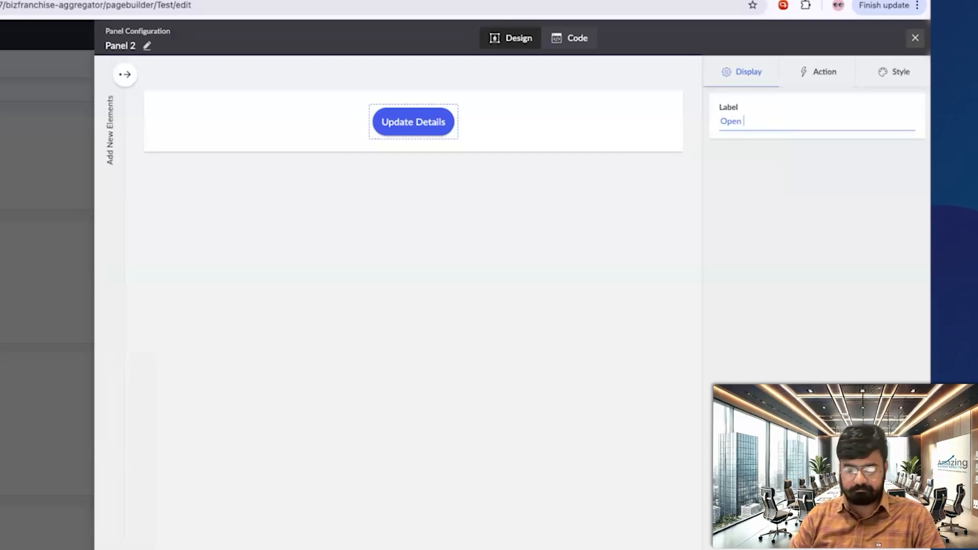
text(URL)
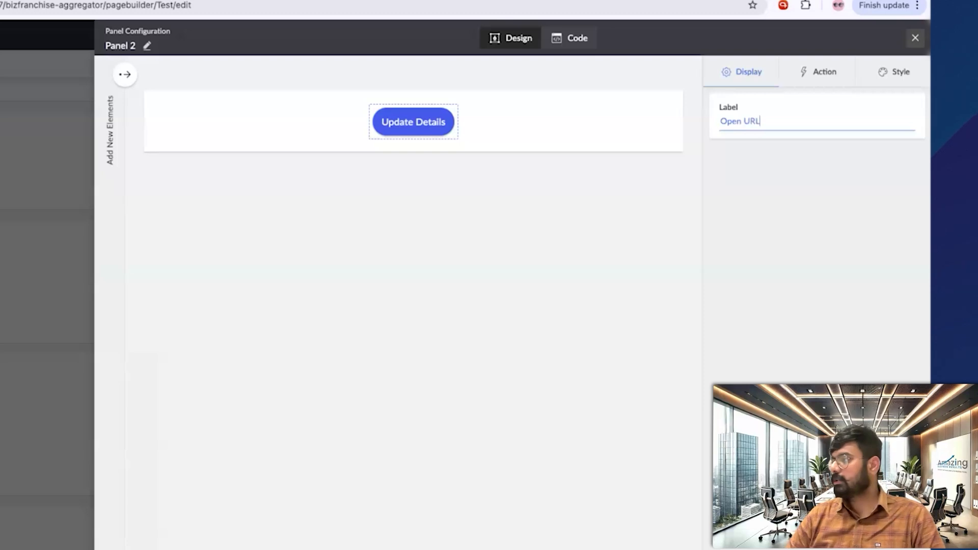
click(841, 138)
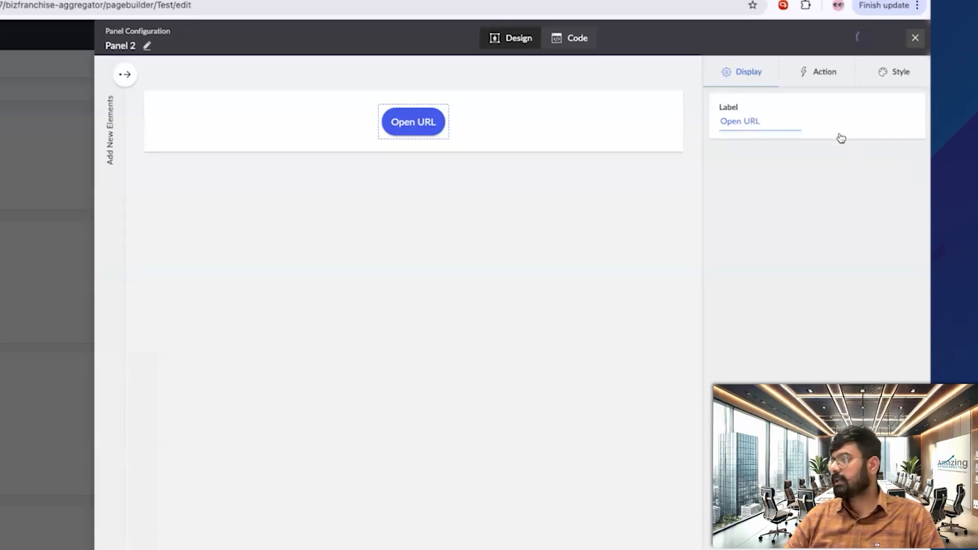
click(808, 77)
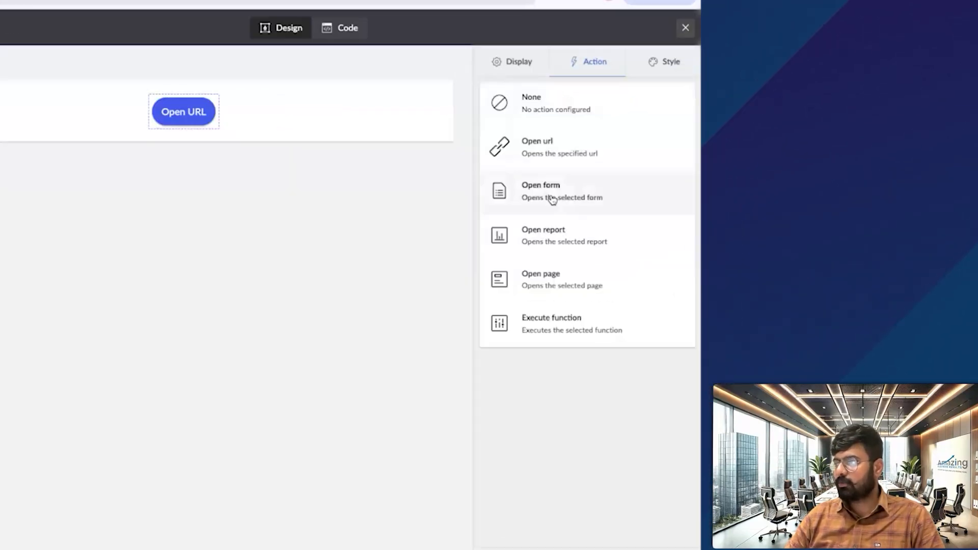
click(683, 175)
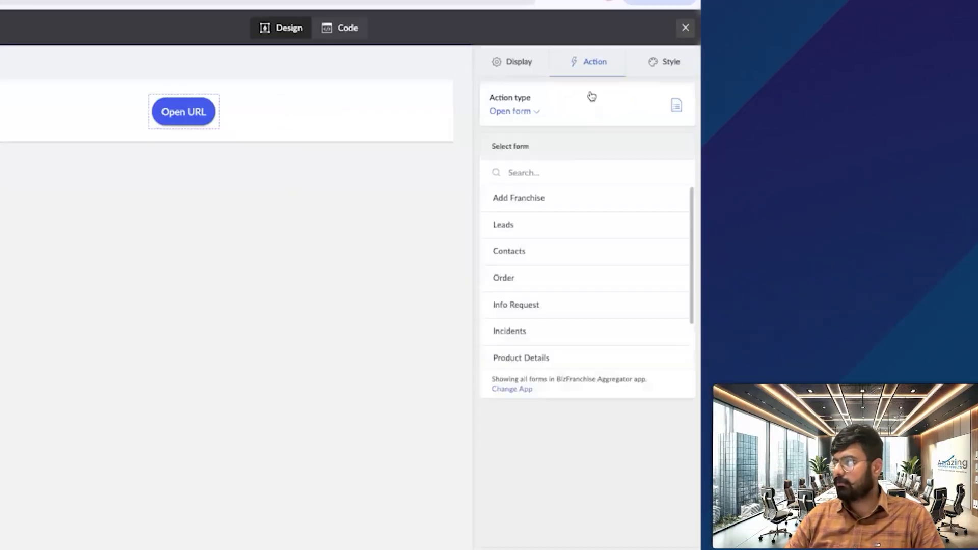
click(514, 113)
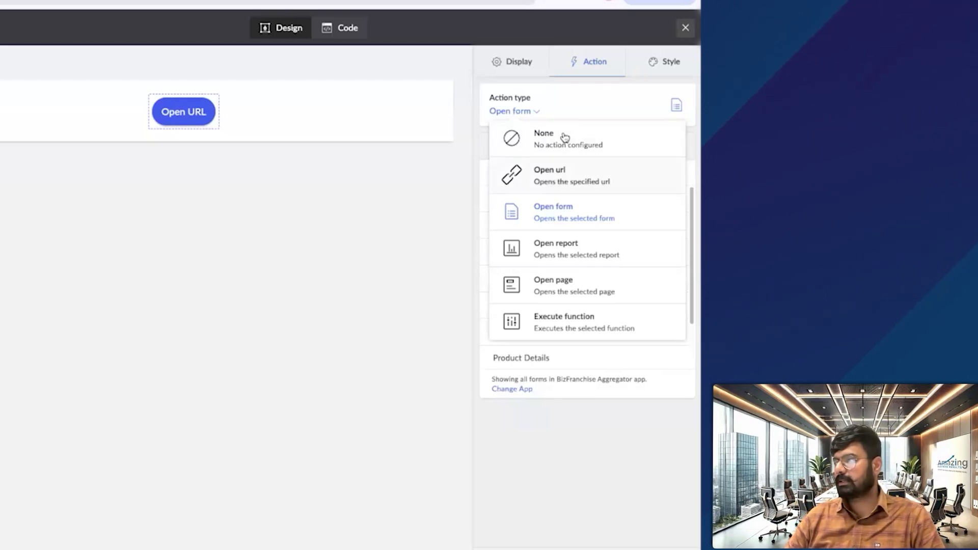
click(557, 183)
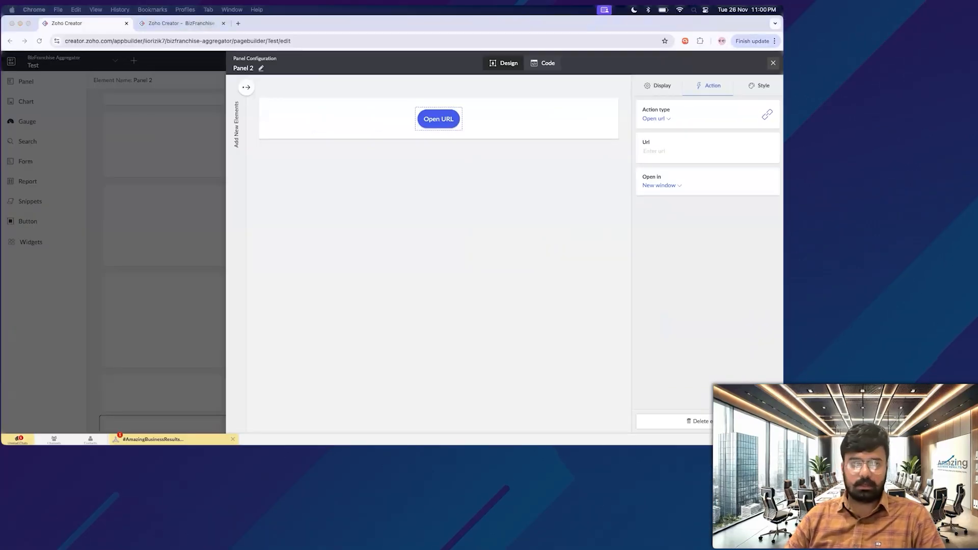
click(675, 155)
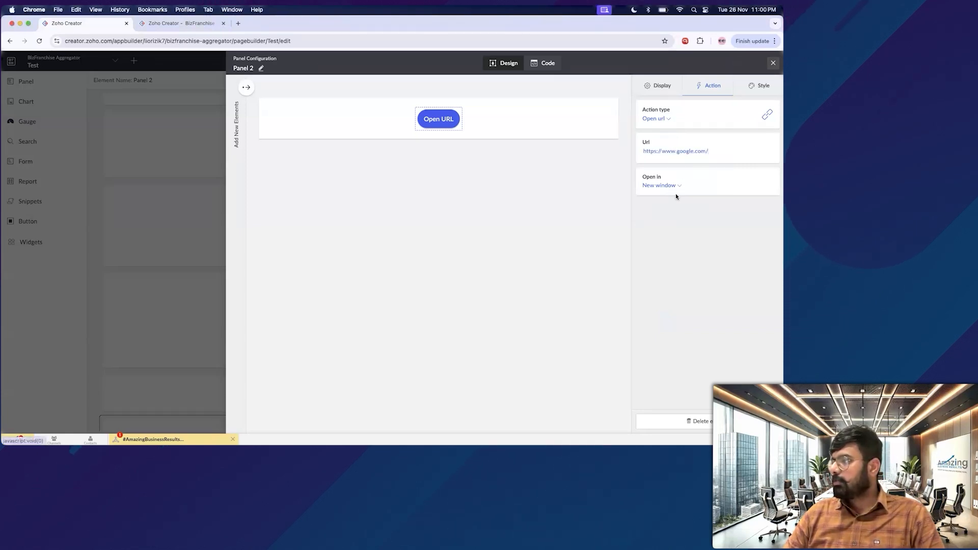
Try the rectangular type on the Open URL button, restore the rounded type, and view the available fill colors
click(763, 86)
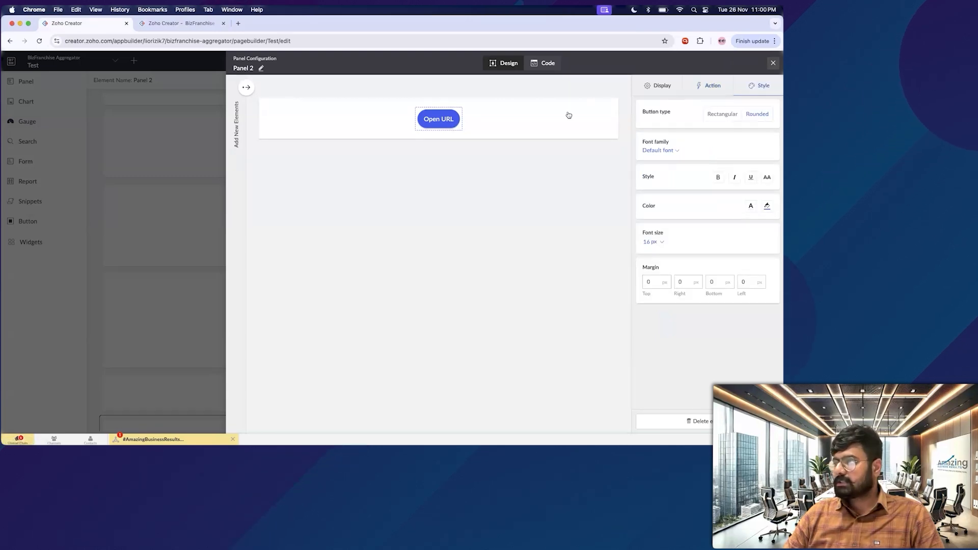
click(723, 115)
click(749, 117)
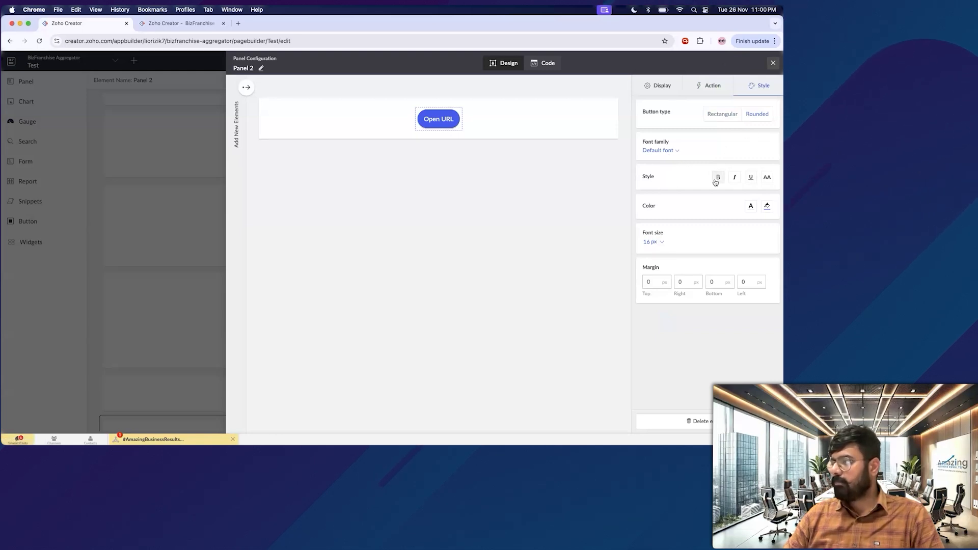
click(768, 206)
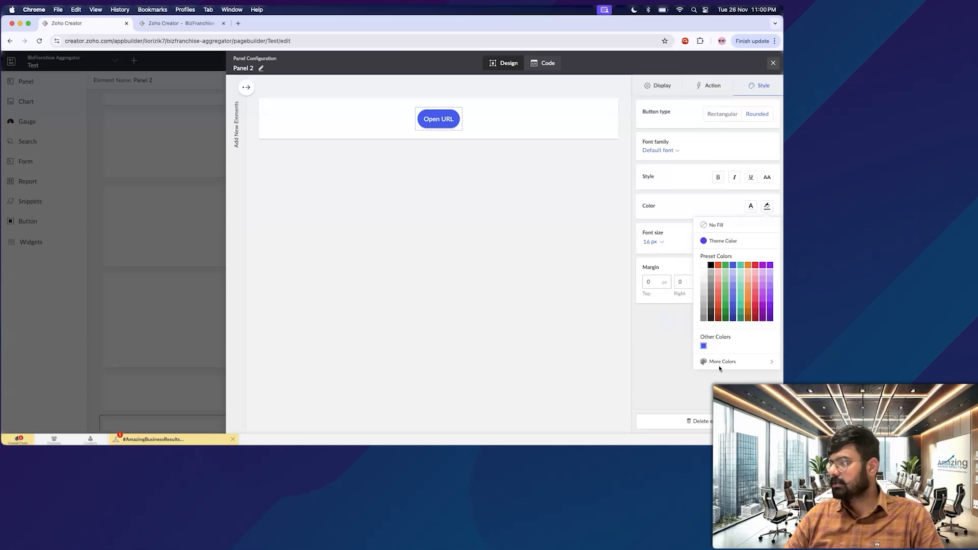
click(675, 351)
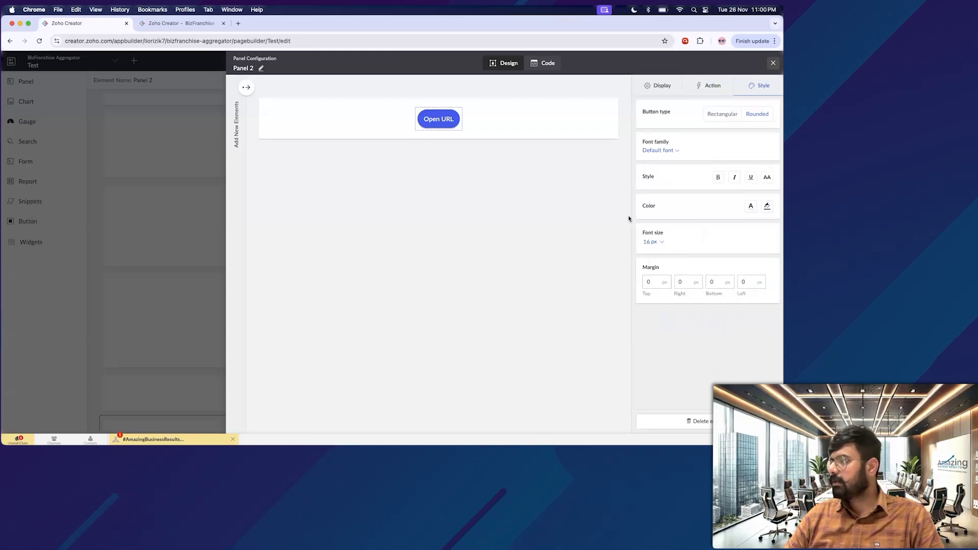
Examine the ZML code behind the Open URL button and close the configuration of Panel 2
click(546, 65)
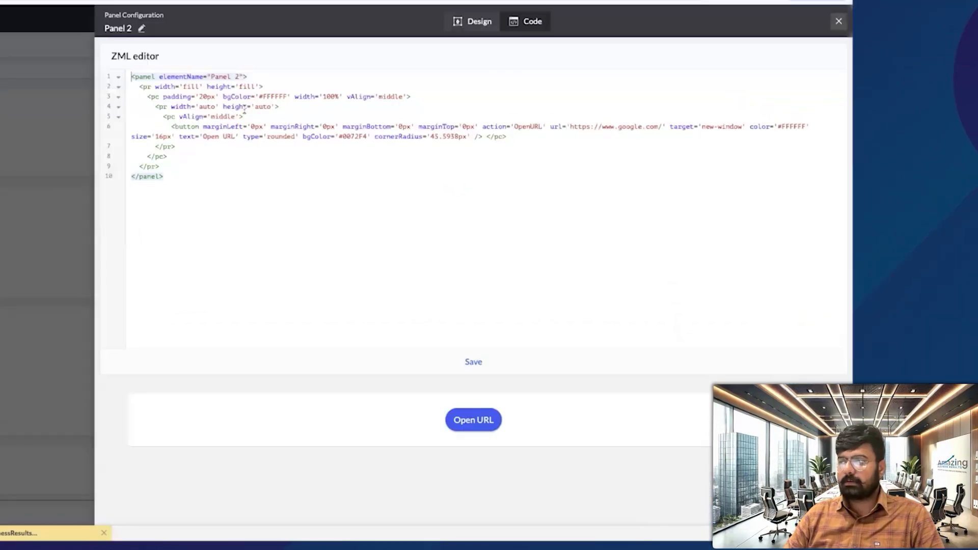
click(359, 126)
drag(130, 75, 174, 177)
click(173, 178)
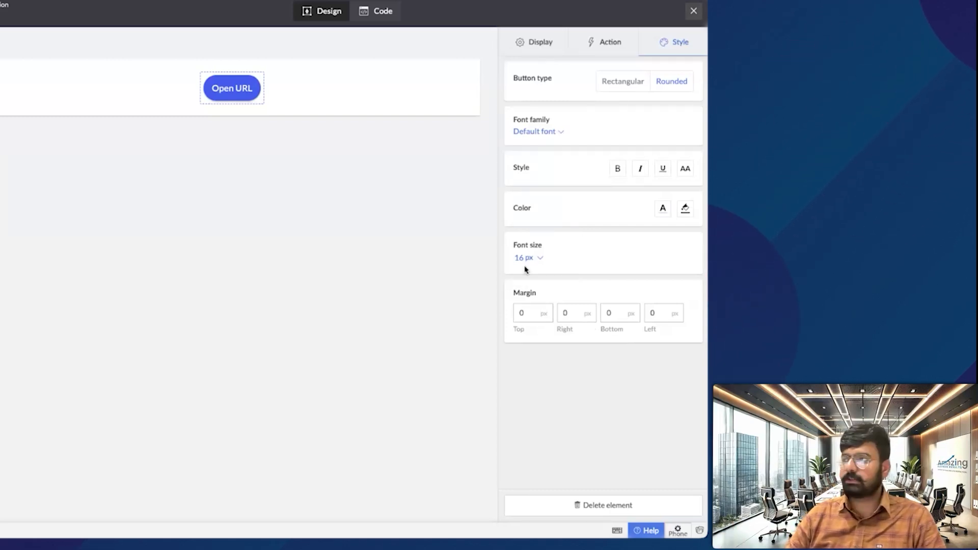
click(375, 11)
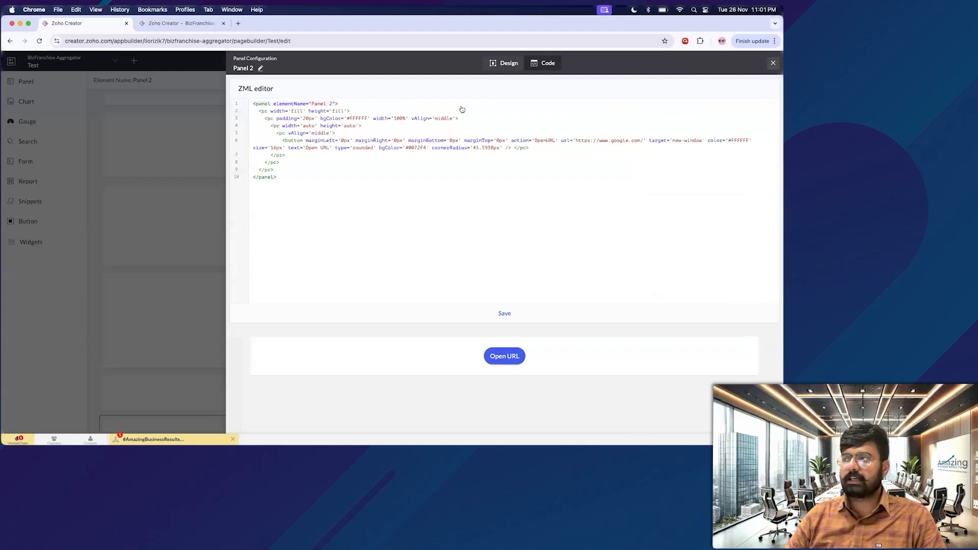
click(317, 125)
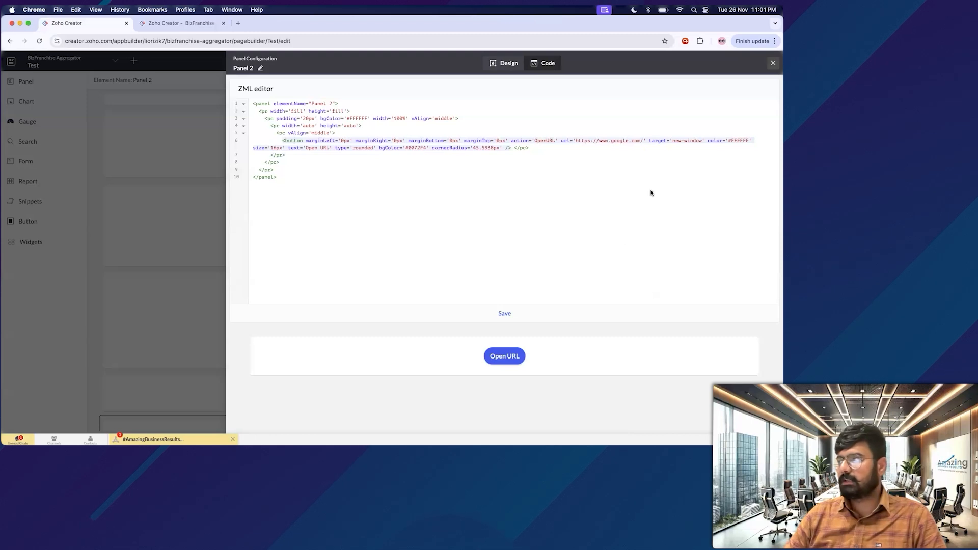
click(774, 63)
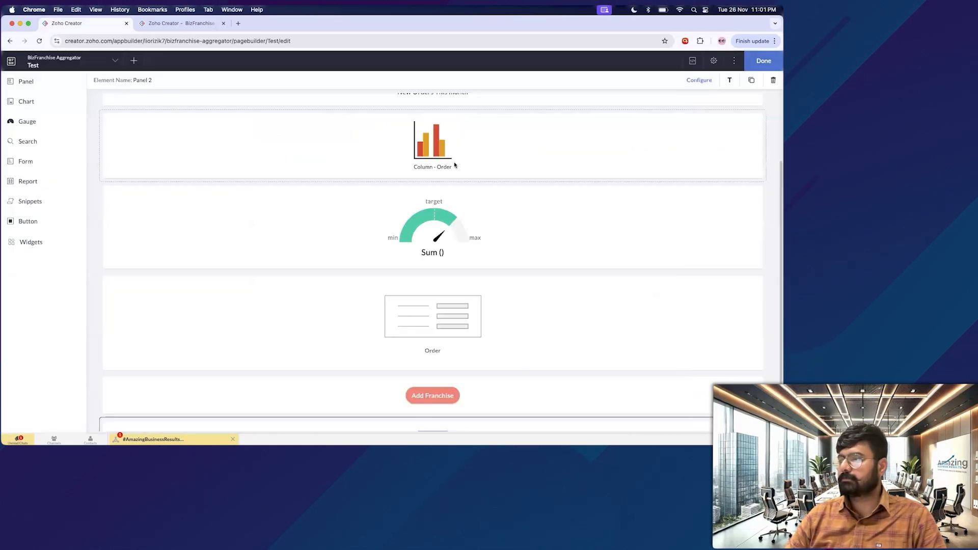
Finish editing the Test page, test the Open URL button on the live page, and close the opened Google pages
scroll(407, 350, down, 1)
scroll(413, 247, up, 3)
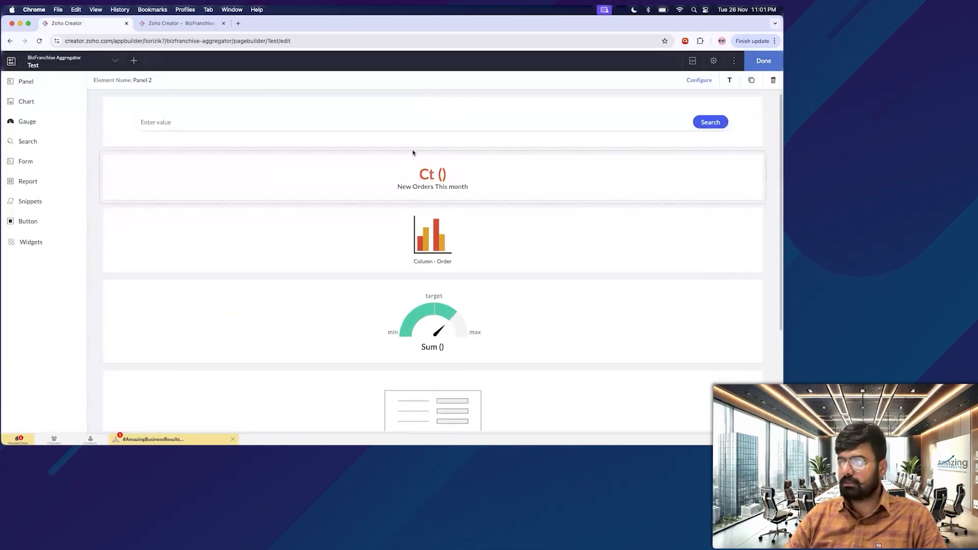
scroll(382, 185, down, 3)
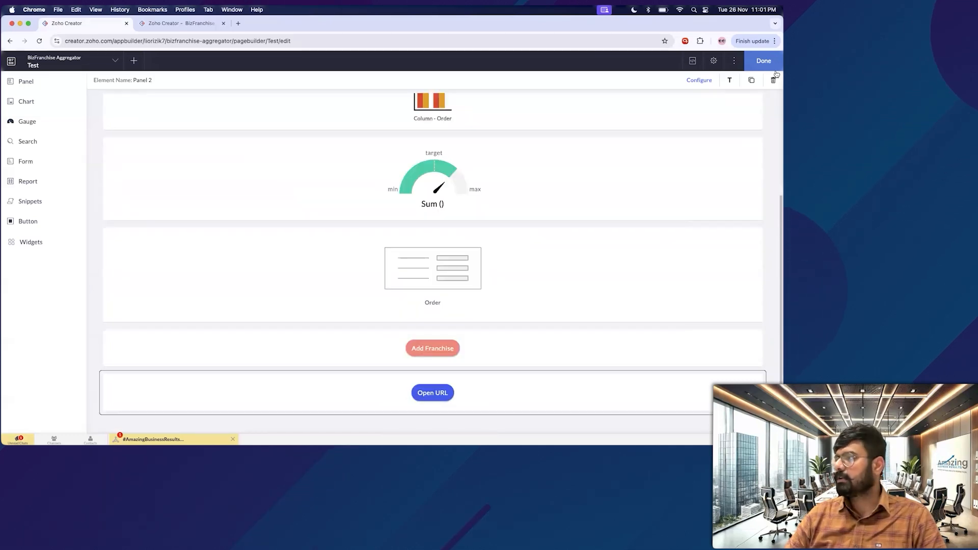
click(750, 61)
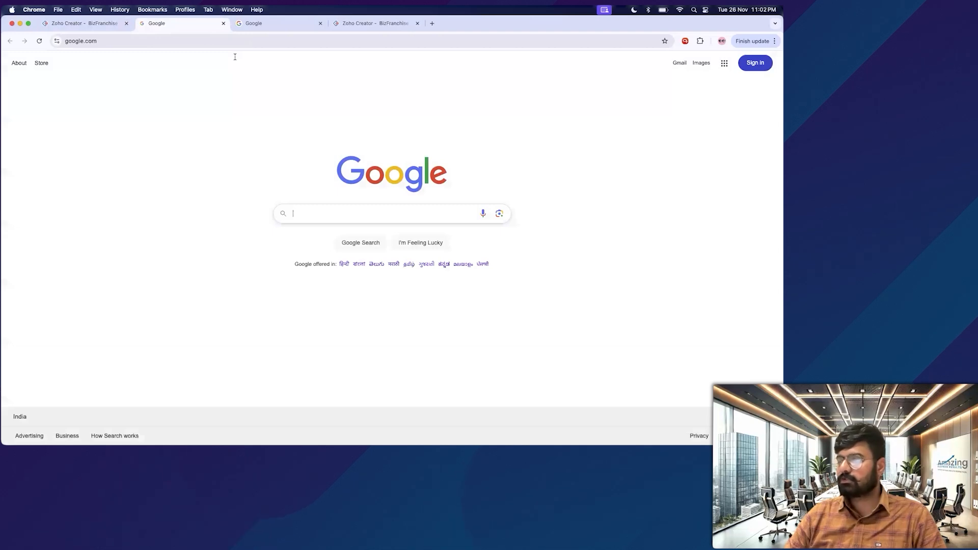
click(320, 23)
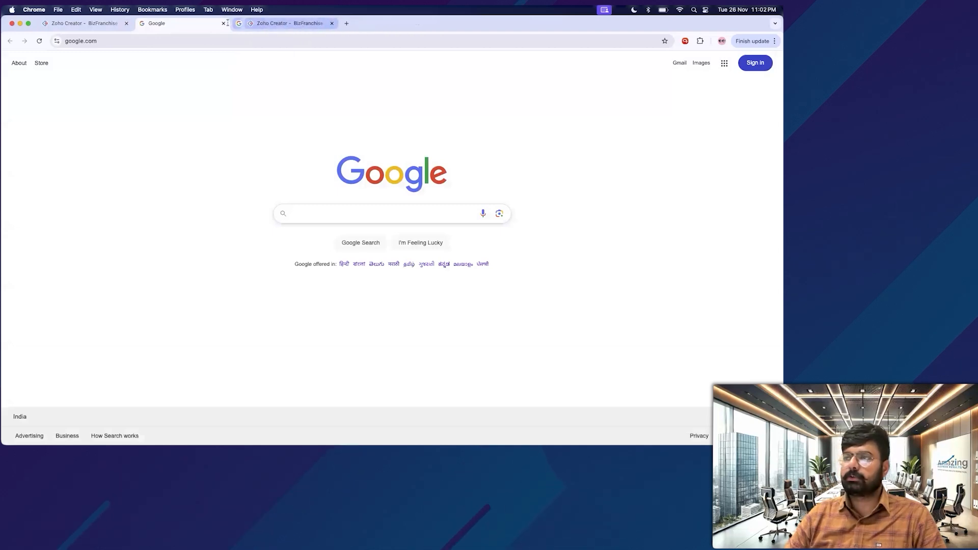
key(super+w)
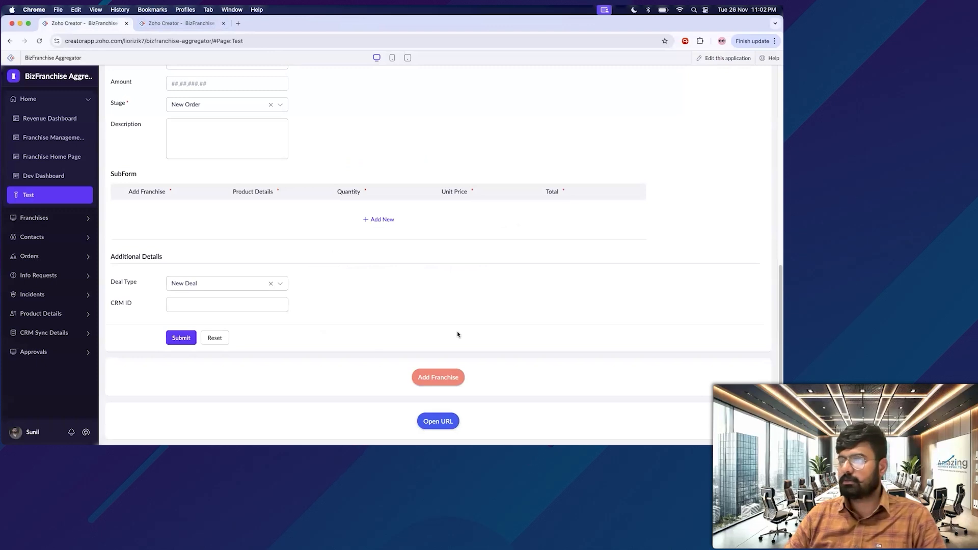
Reopen the Test page in the page builder to check the Widgets element, and leave the builder
click(734, 61)
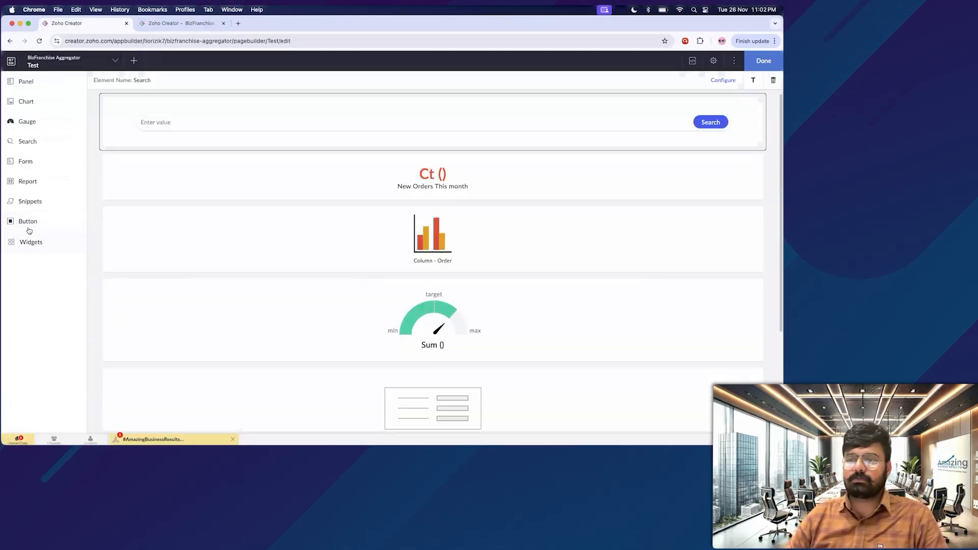
click(28, 242)
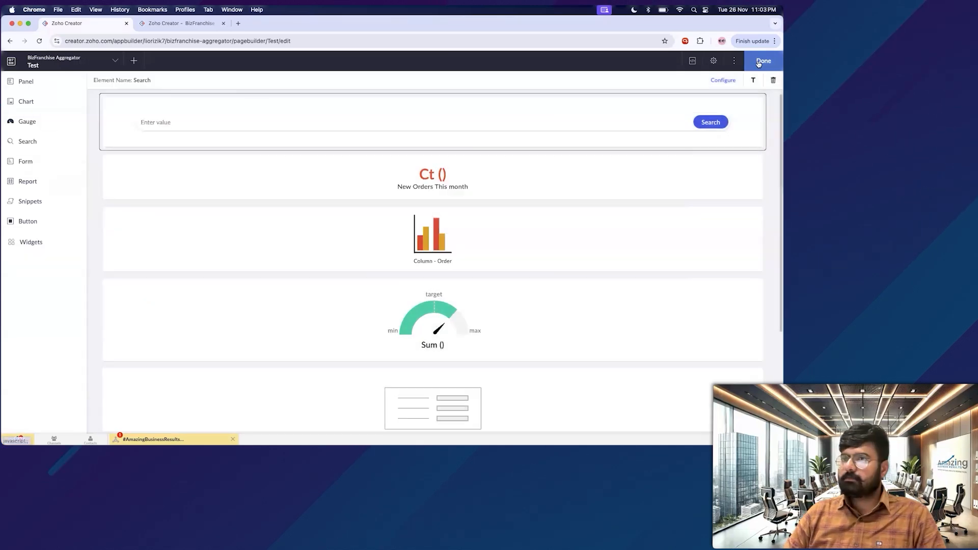
click(759, 62)
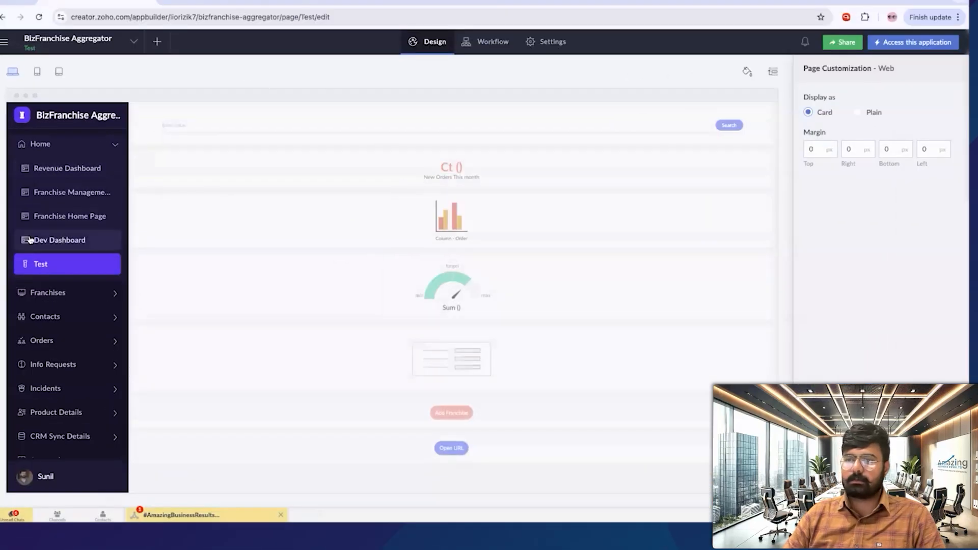
Examine the live Dev Dashboard page from its banner and order panels through the charts and gauge to the footer
click(29, 219)
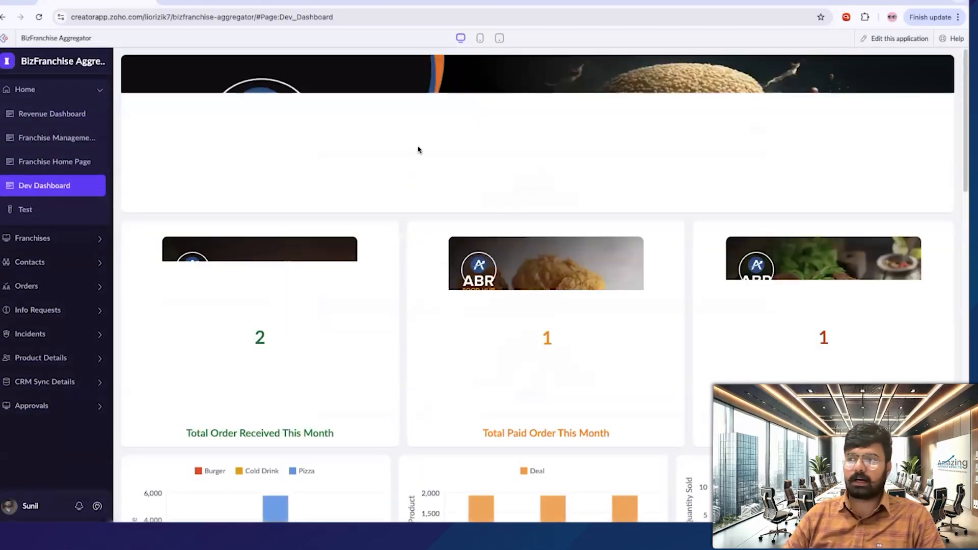
scroll(358, 308, down, 2)
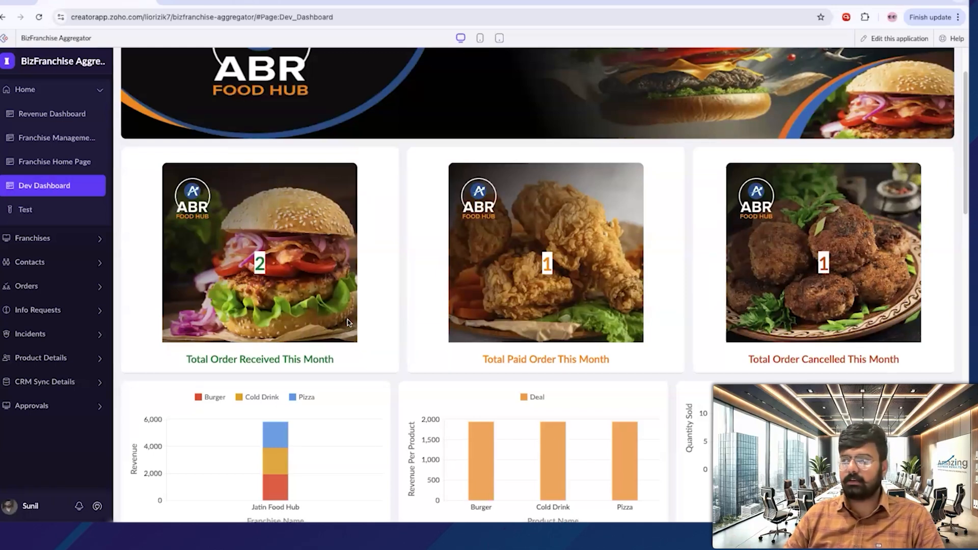
scroll(363, 312, down, 5)
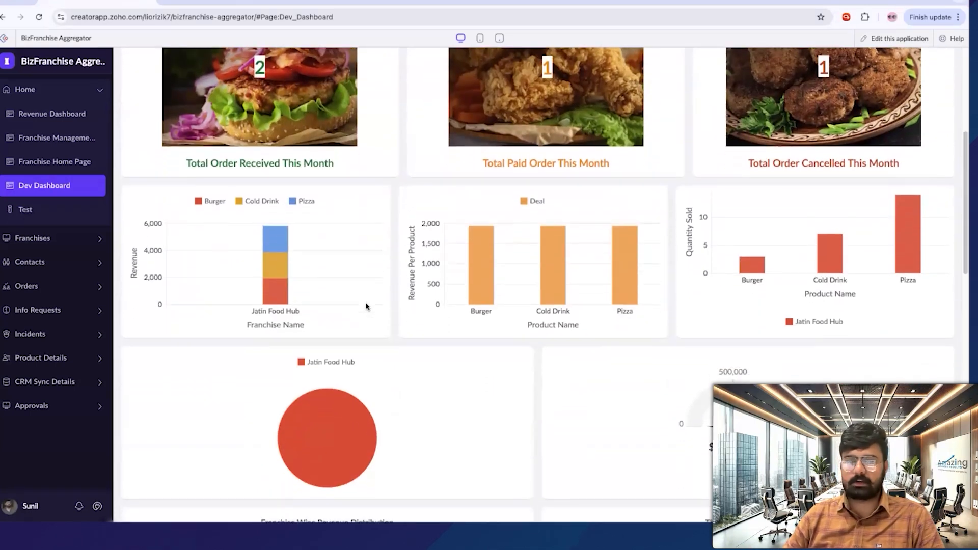
scroll(443, 298, down, 10)
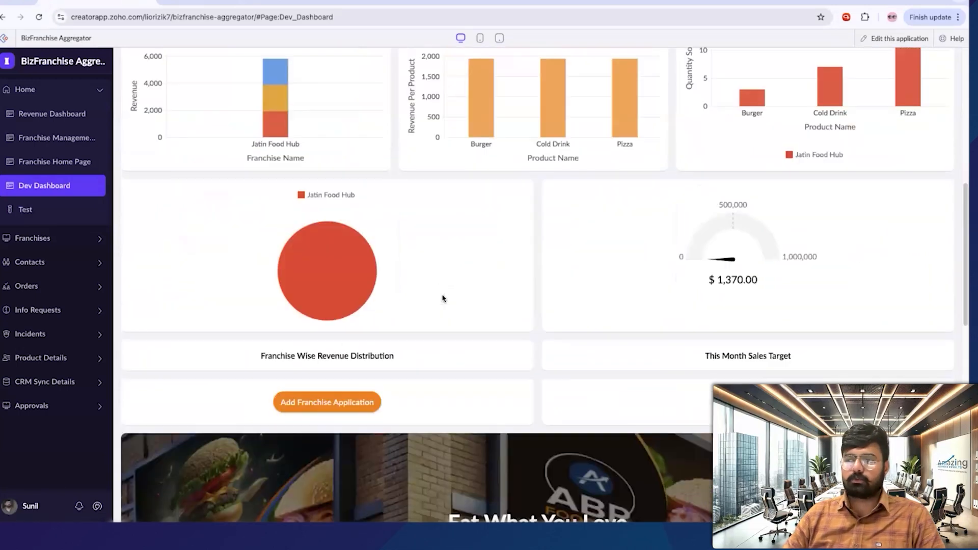
scroll(443, 298, down, 5)
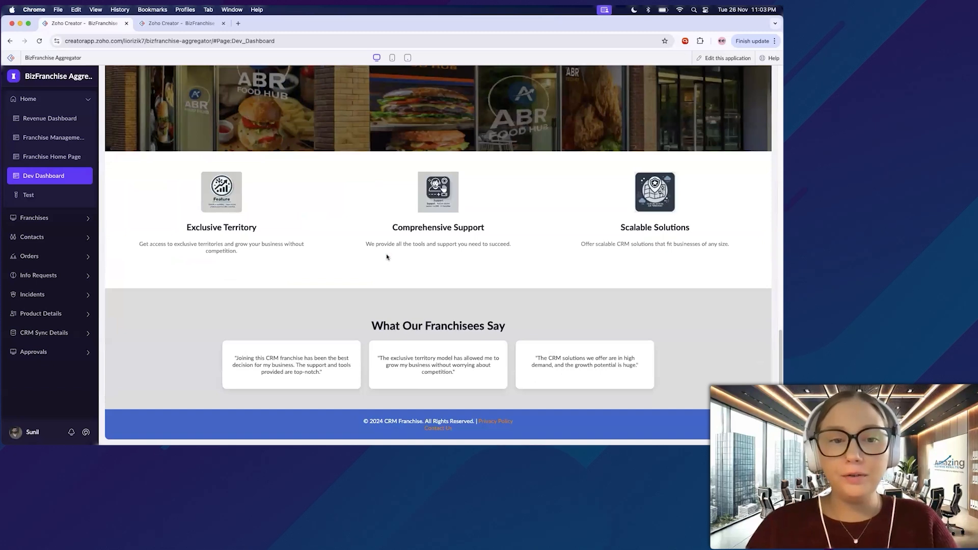
scroll(386, 256, up, 12)
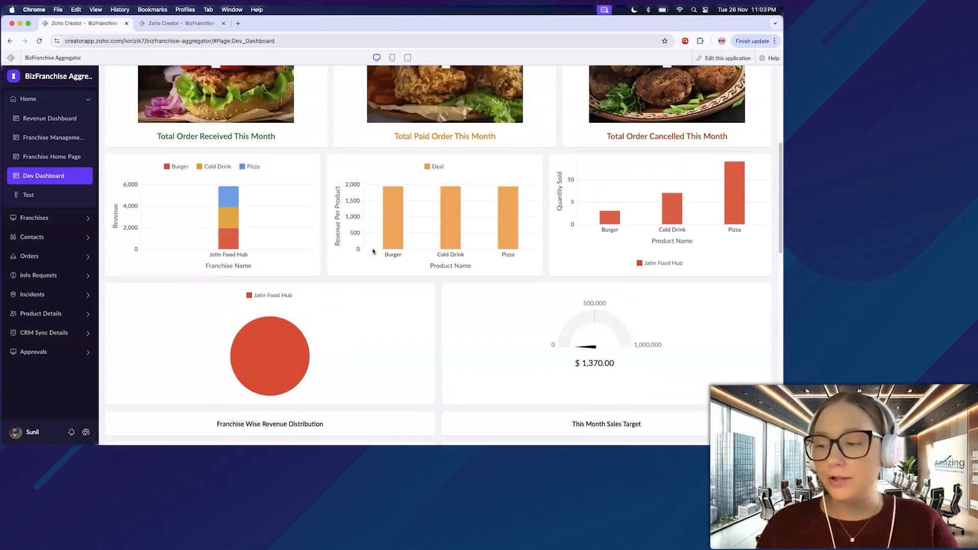
scroll(383, 129, up, 5)
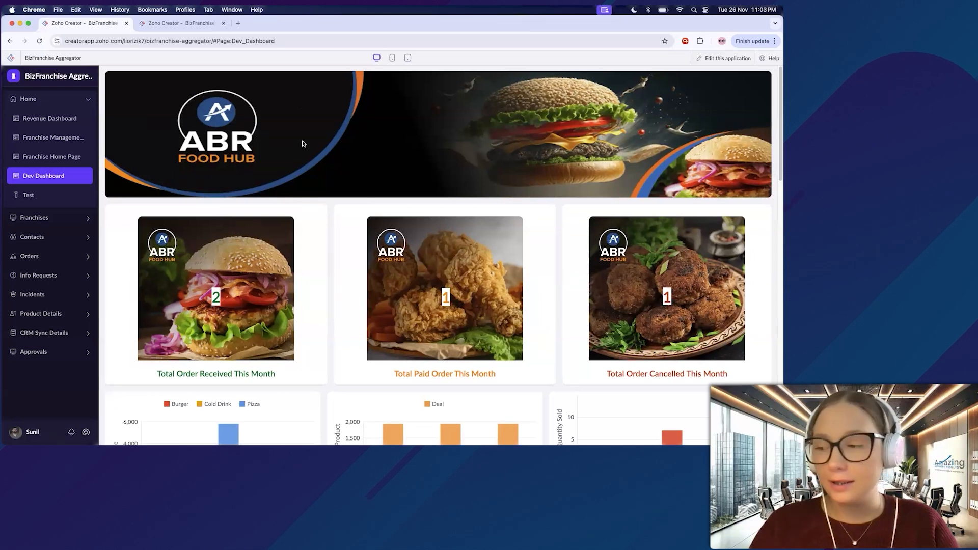
scroll(216, 248, down, 2)
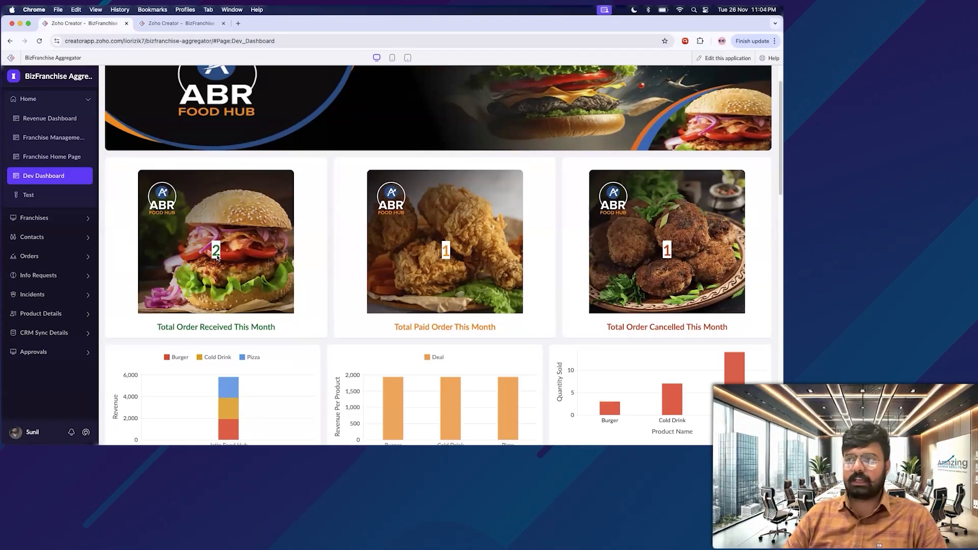
Open the Dev Dashboard page for editing and bring up the monthly order panels on its live copy for reference
click(172, 24)
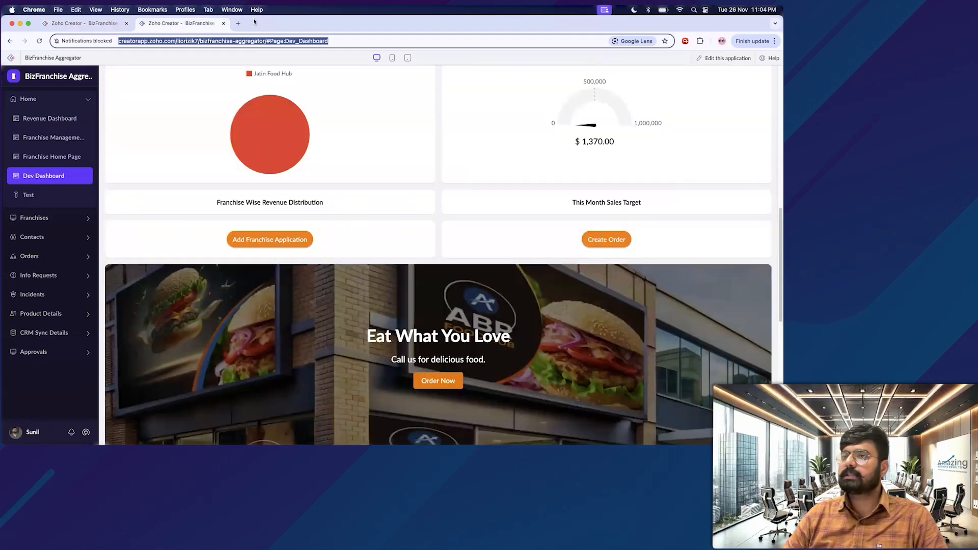
click(79, 24)
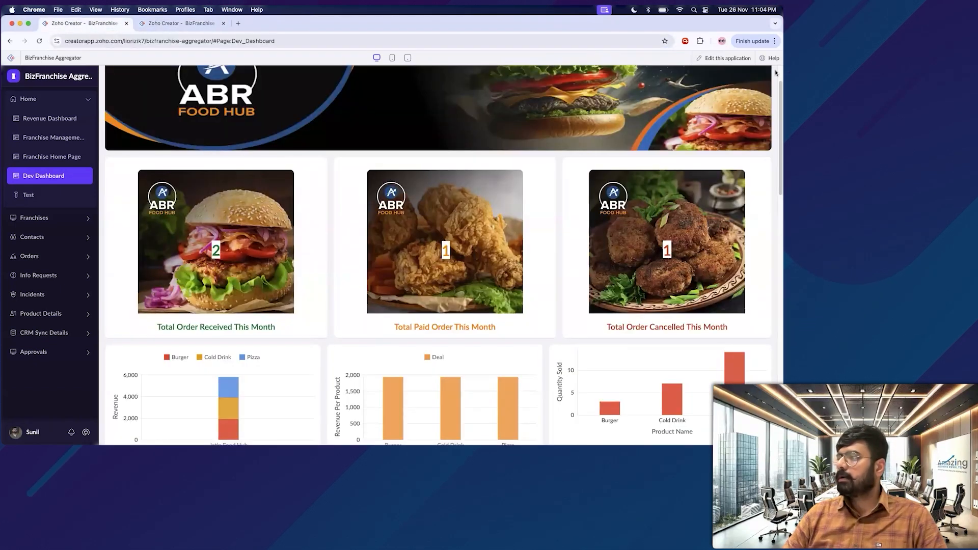
click(718, 61)
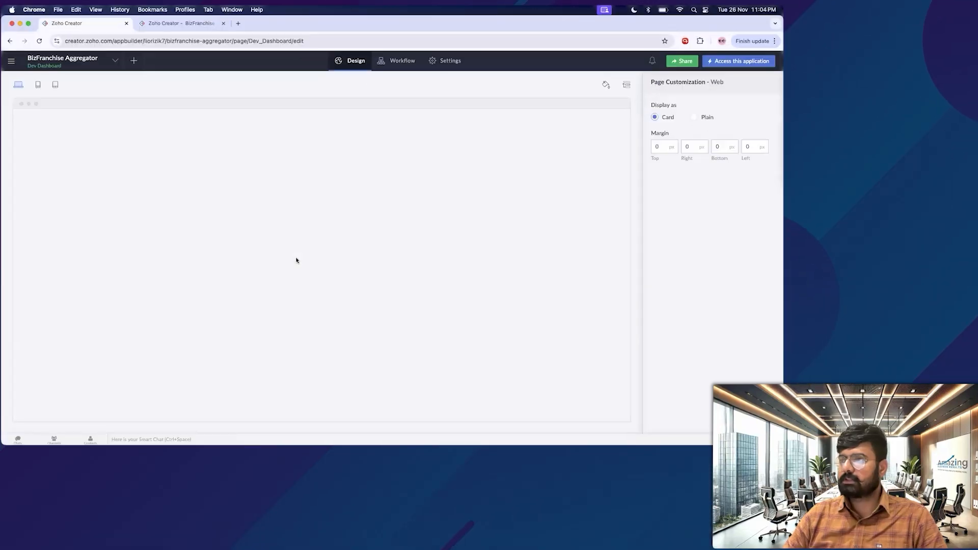
click(178, 23)
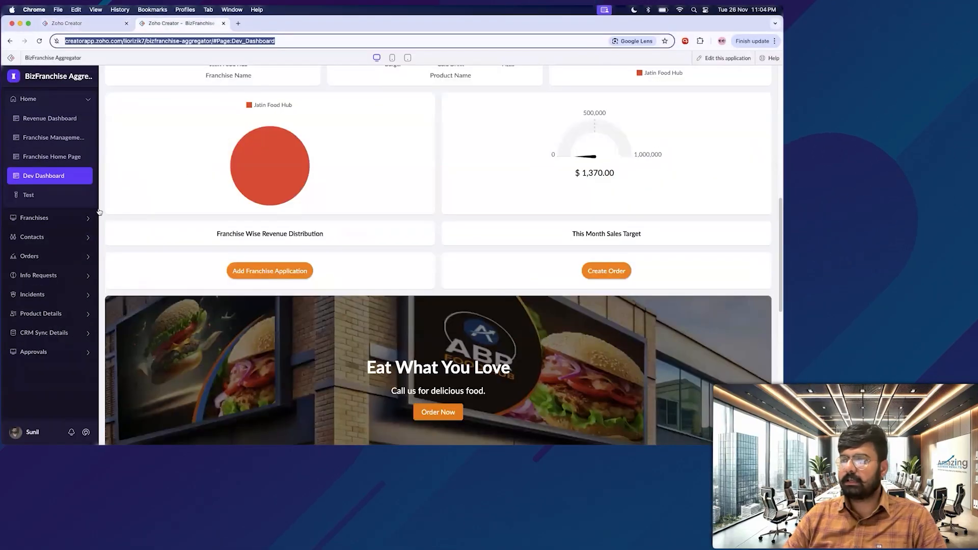
scroll(272, 232, up, 5)
scroll(273, 232, up, 4)
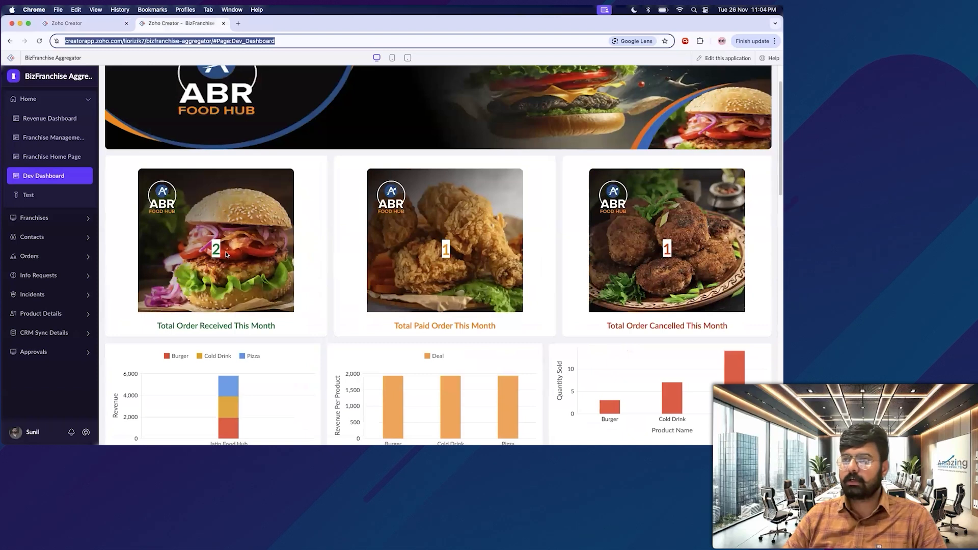
Open the configuration of the Total Order Received This Month panel in the page builder and review its available display data types
click(102, 23)
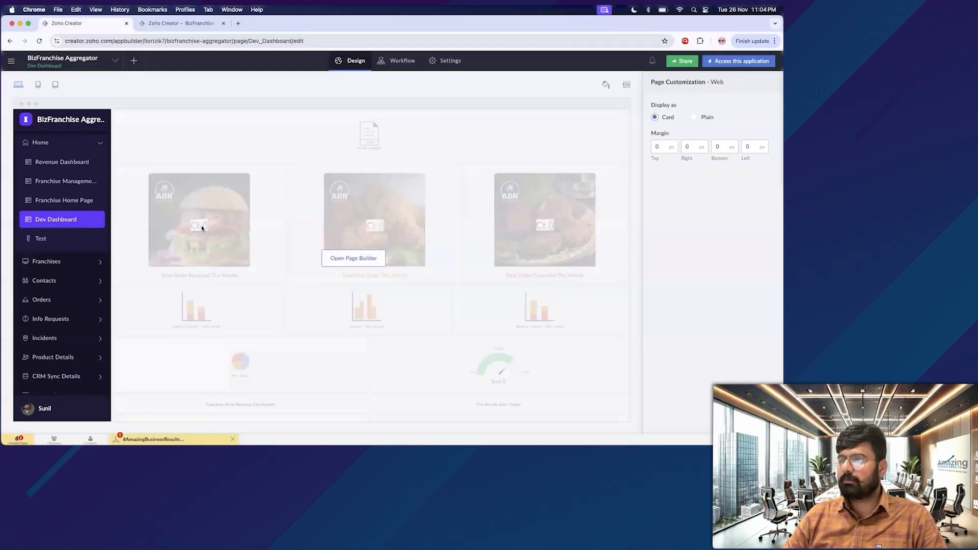
click(341, 255)
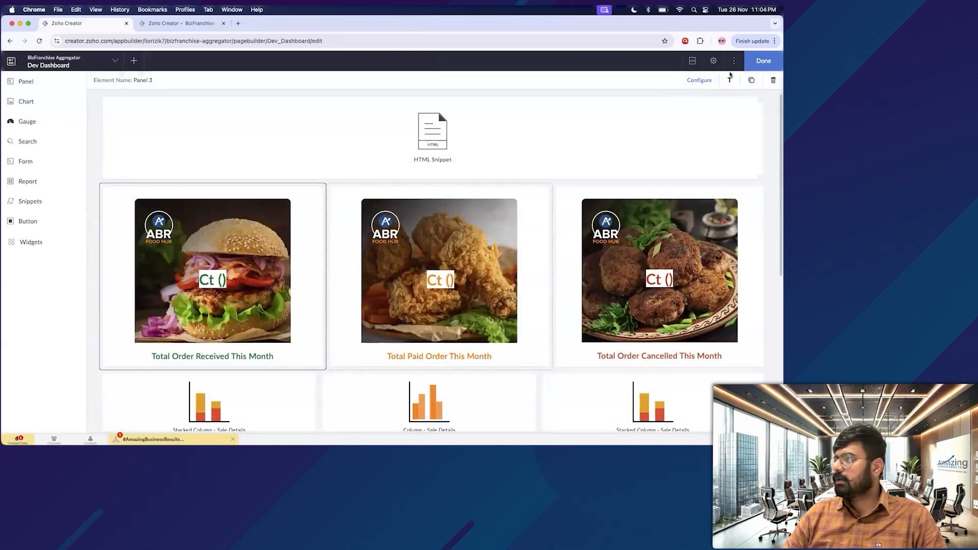
click(696, 80)
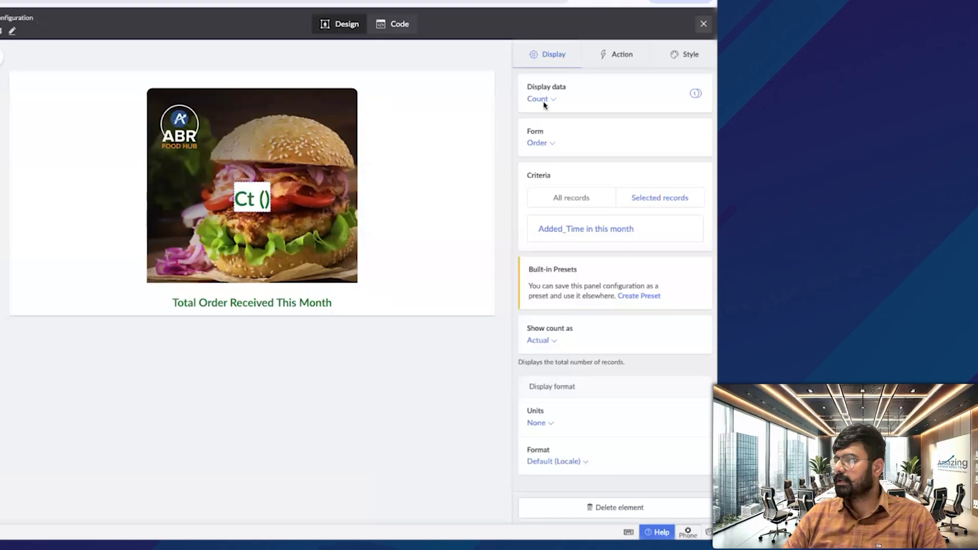
click(548, 104)
scroll(590, 148, up, 3)
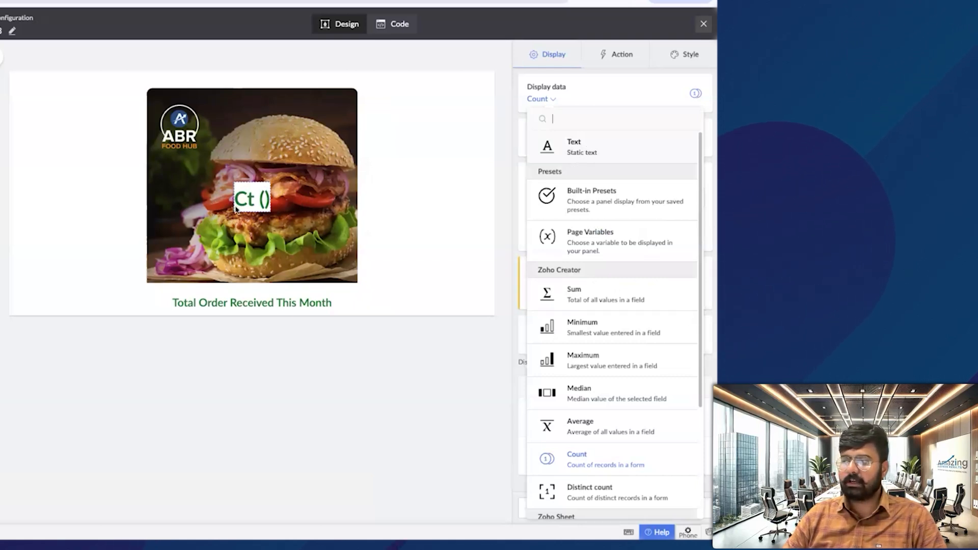
scroll(586, 305, down, 3)
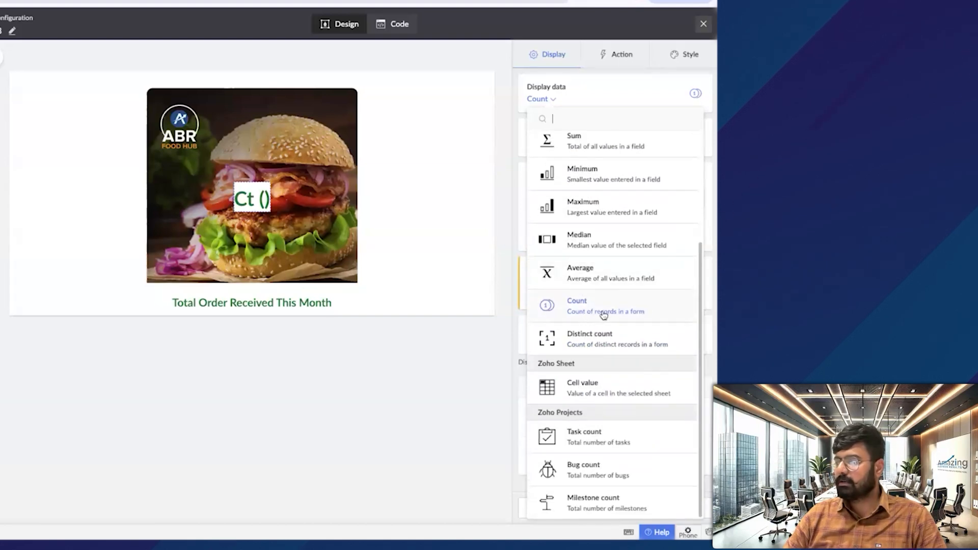
click(498, 209)
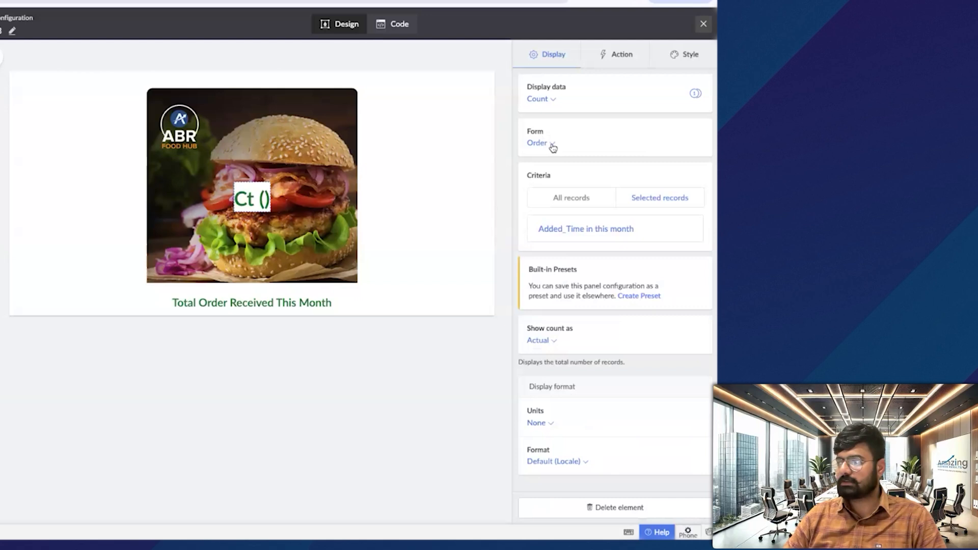
click(542, 100)
click(483, 324)
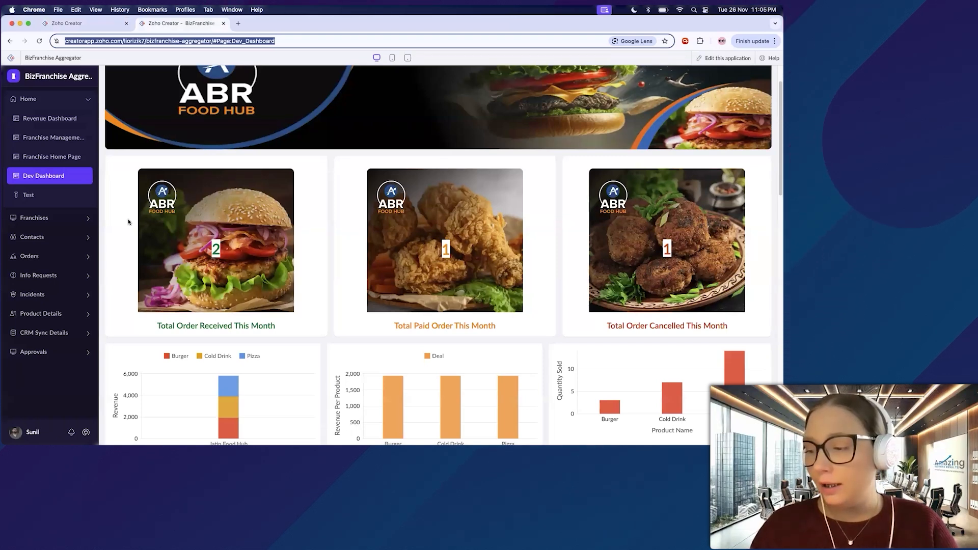
Test the Add Franchise Application and Create Order buttons on the live Dev Dashboard, and return to the dashboard
scroll(294, 299, down, 10)
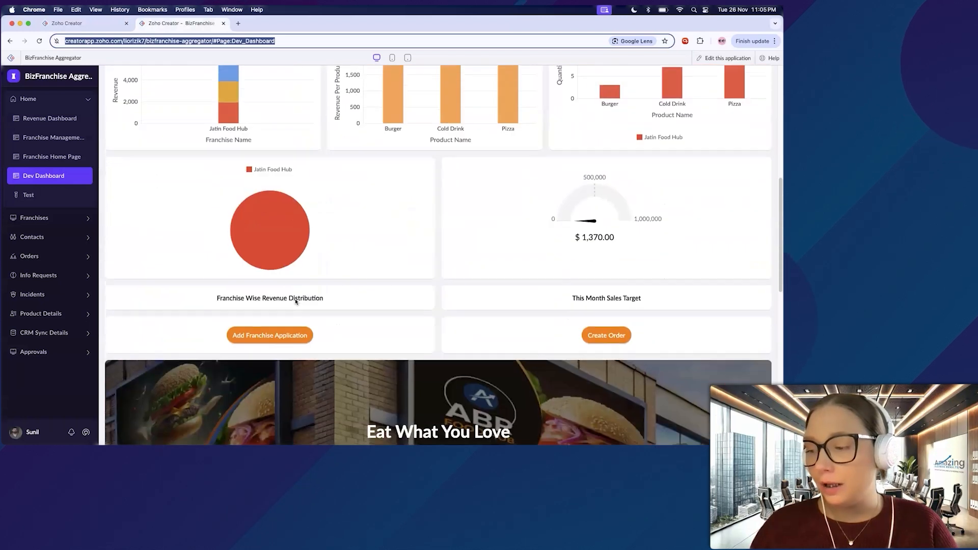
scroll(272, 187, up, 1)
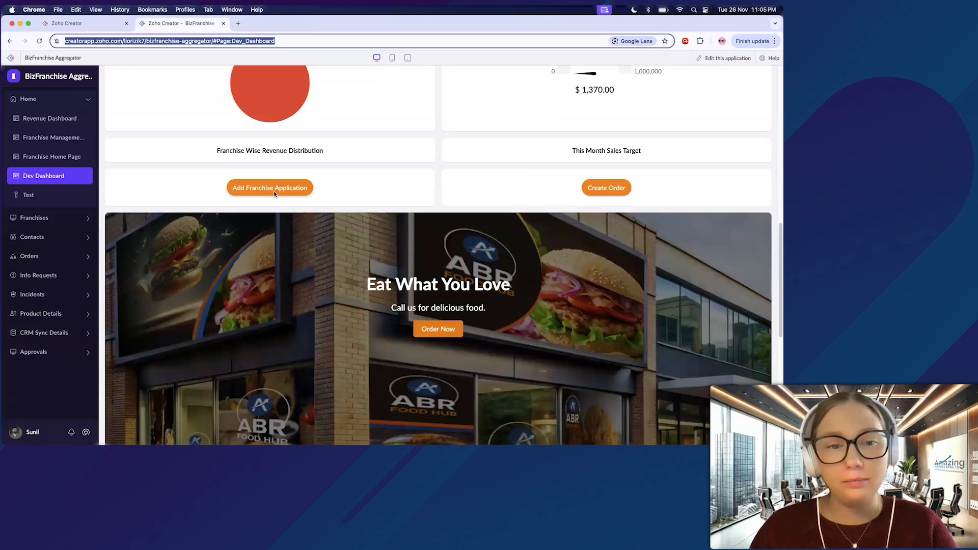
click(273, 188)
click(614, 189)
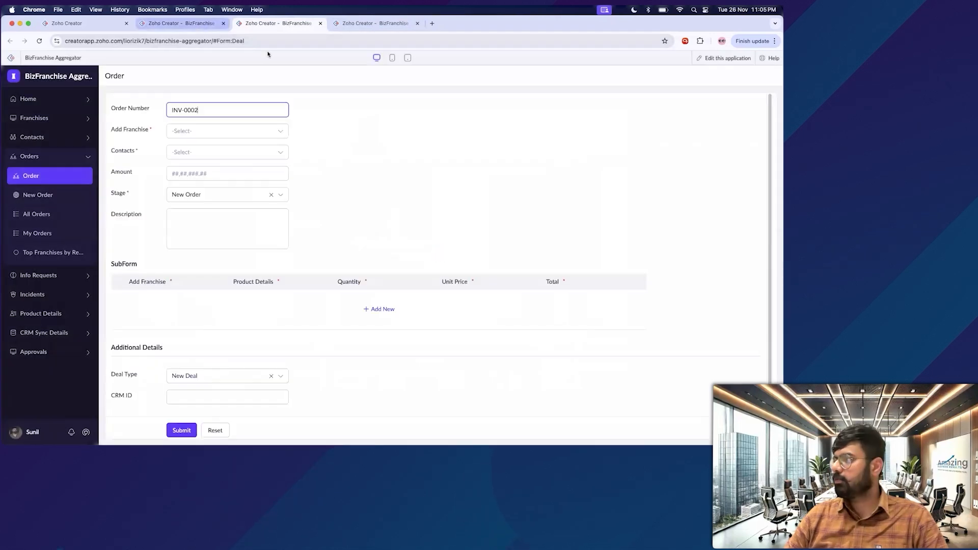
click(181, 23)
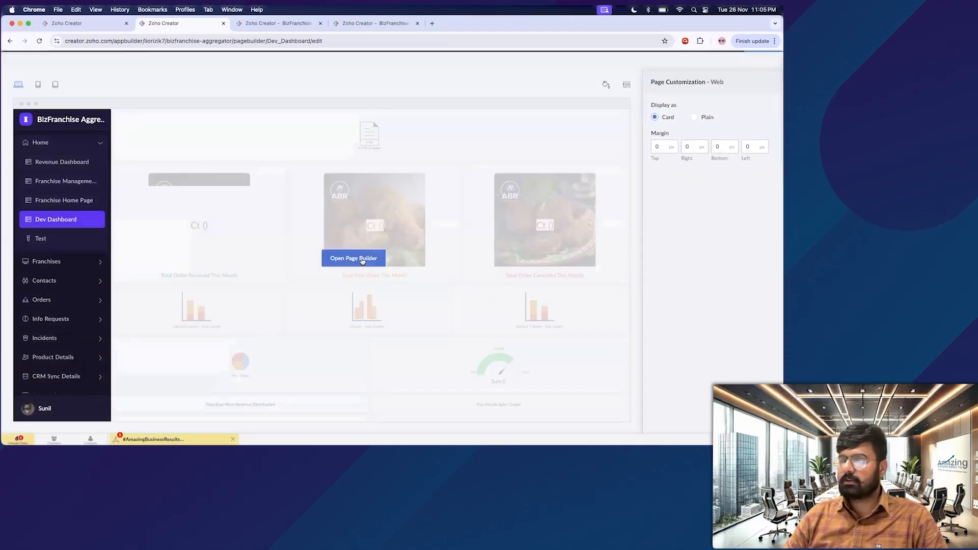
Open Dev Dashboard in the page builder and bring up the action settings of the Create Order button
click(349, 258)
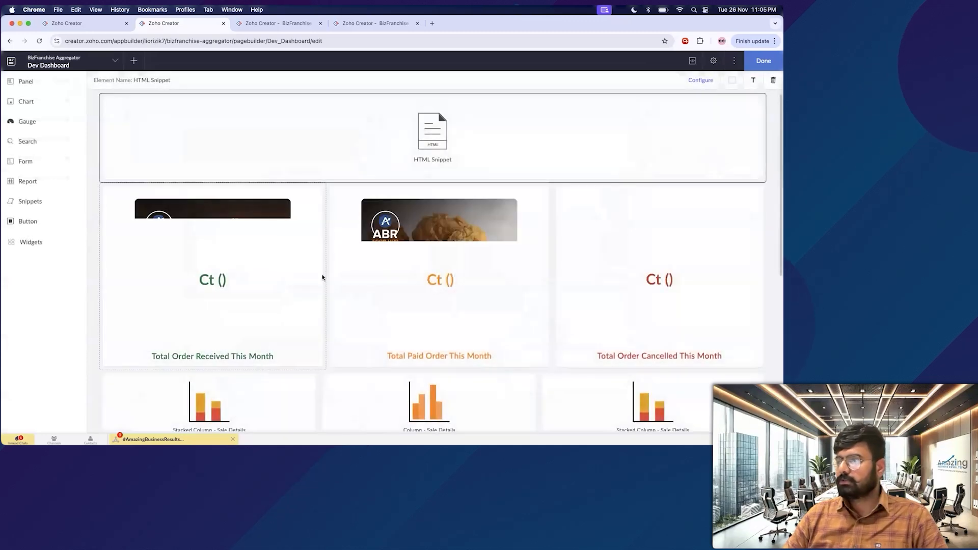
scroll(326, 276, down, 4)
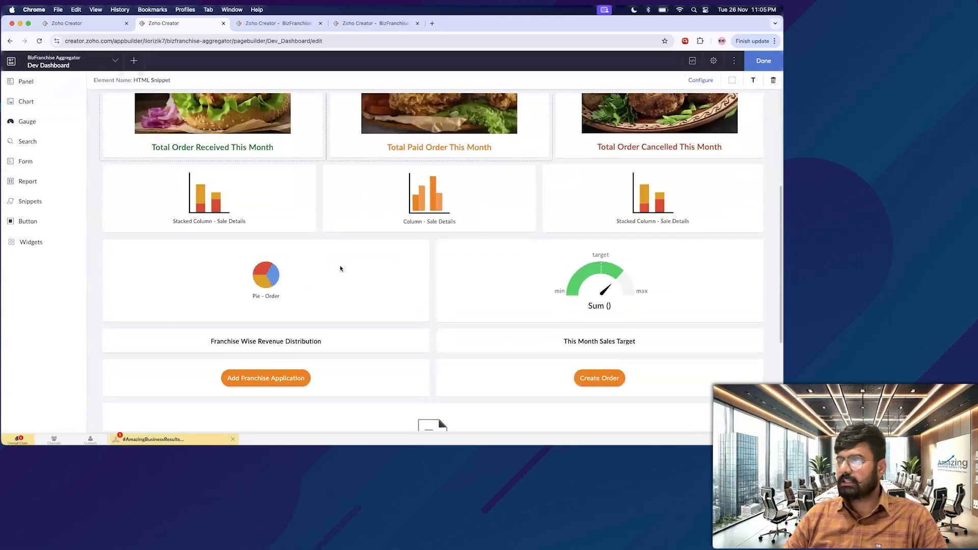
scroll(338, 268, down, 2)
click(562, 304)
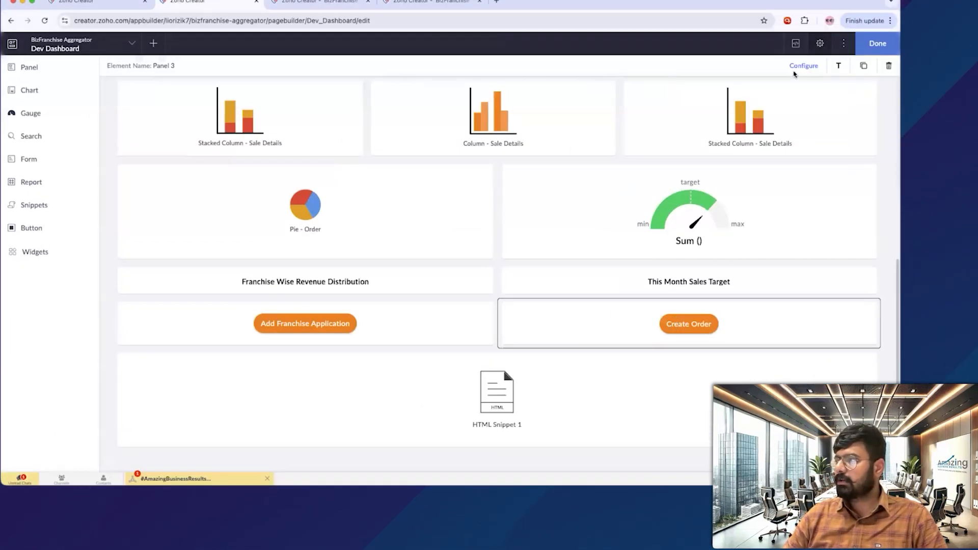
click(802, 66)
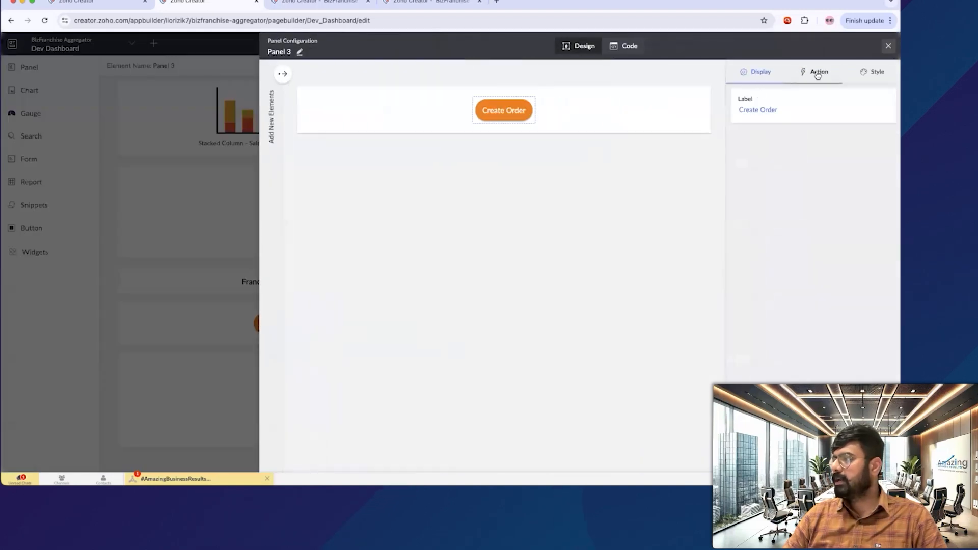
click(817, 74)
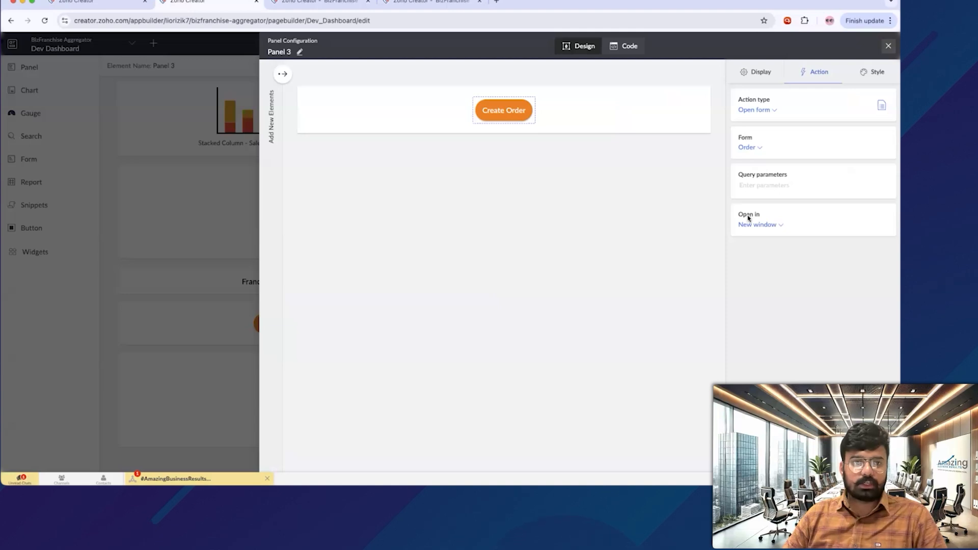
Make the Create Order button open its form as a popup 200px wide and 200px high, and finish editing the page
click(778, 230)
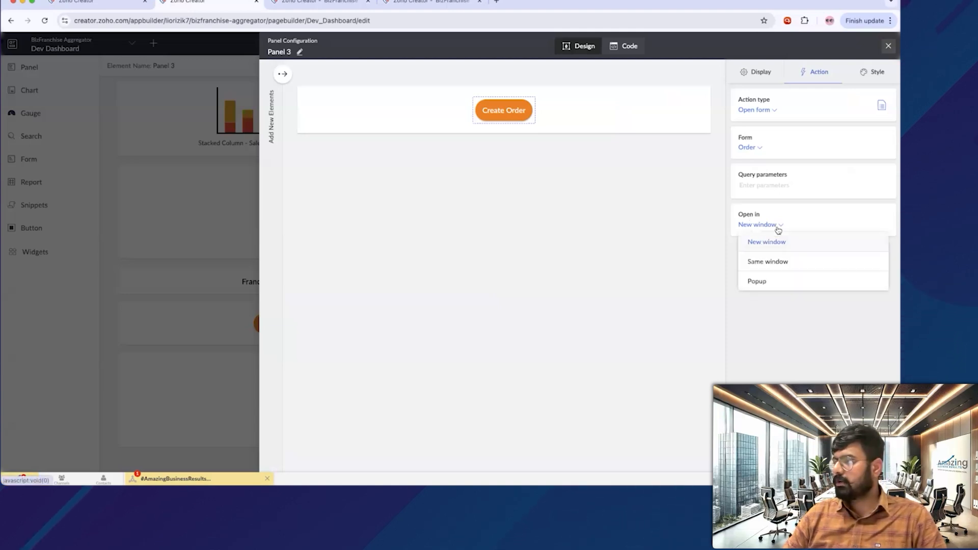
click(766, 278)
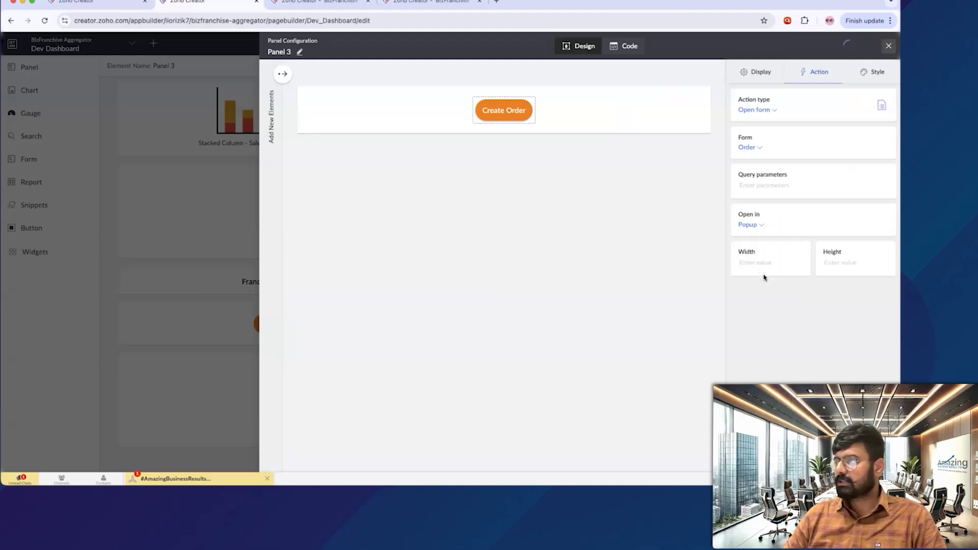
click(765, 253)
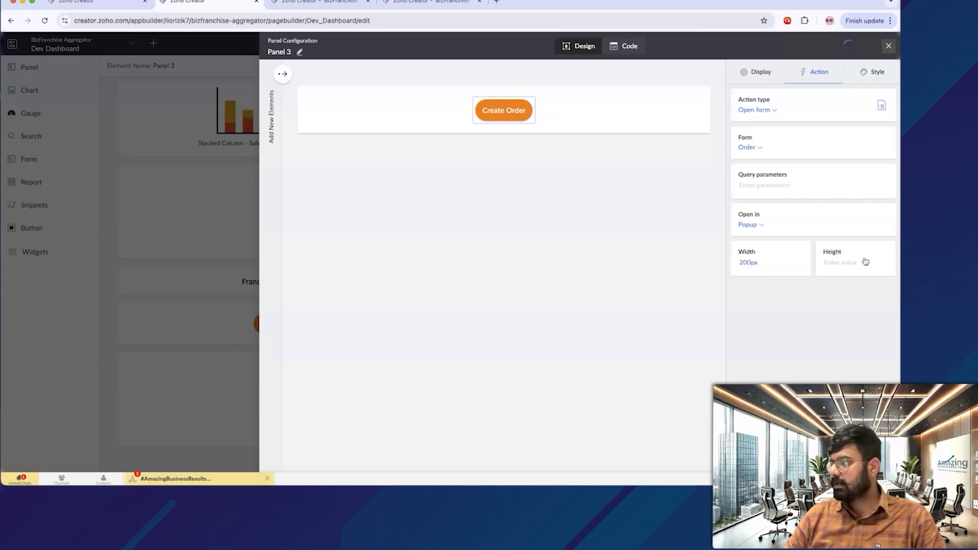
click(840, 263)
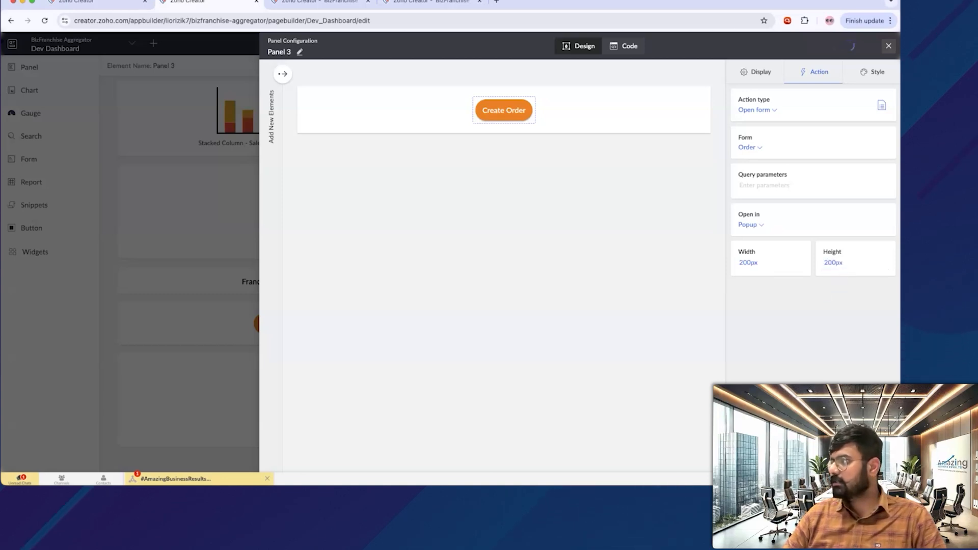
click(889, 46)
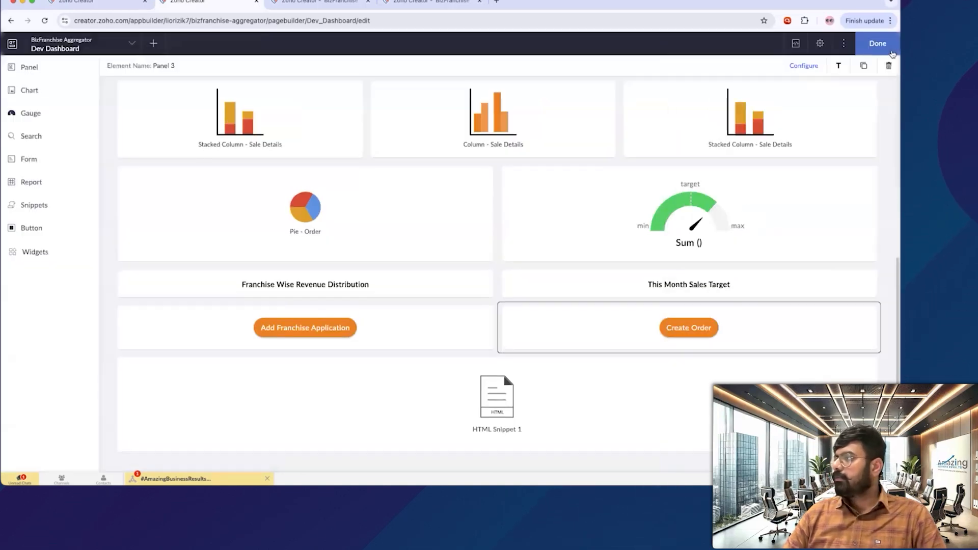
click(877, 44)
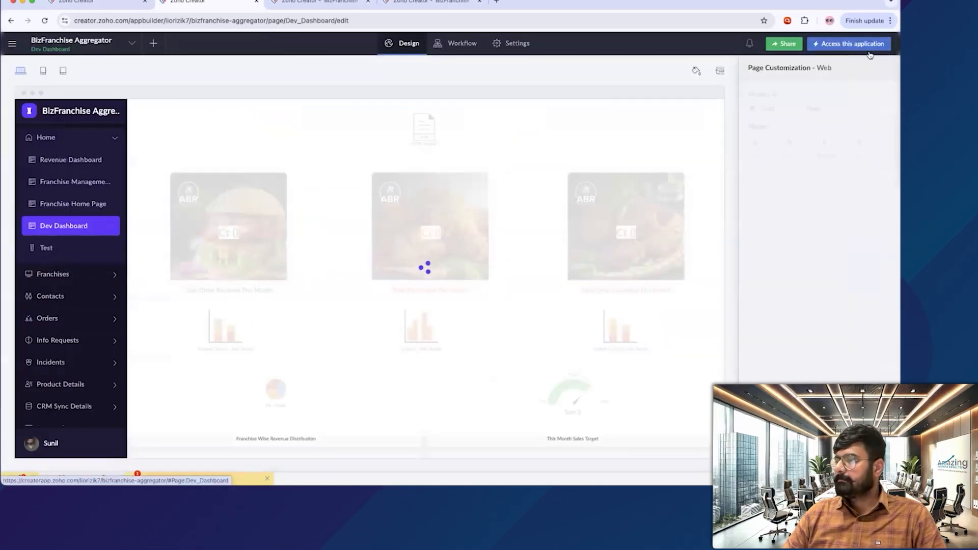
Test the Create Order popup on the live Dev Dashboard, look across its form, and close the popup
click(869, 49)
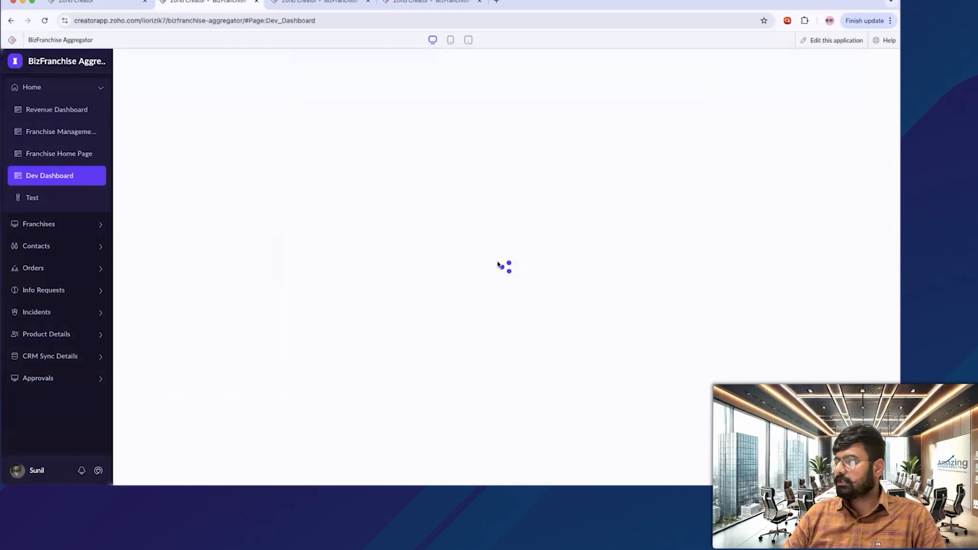
scroll(637, 295, down, 10)
click(711, 244)
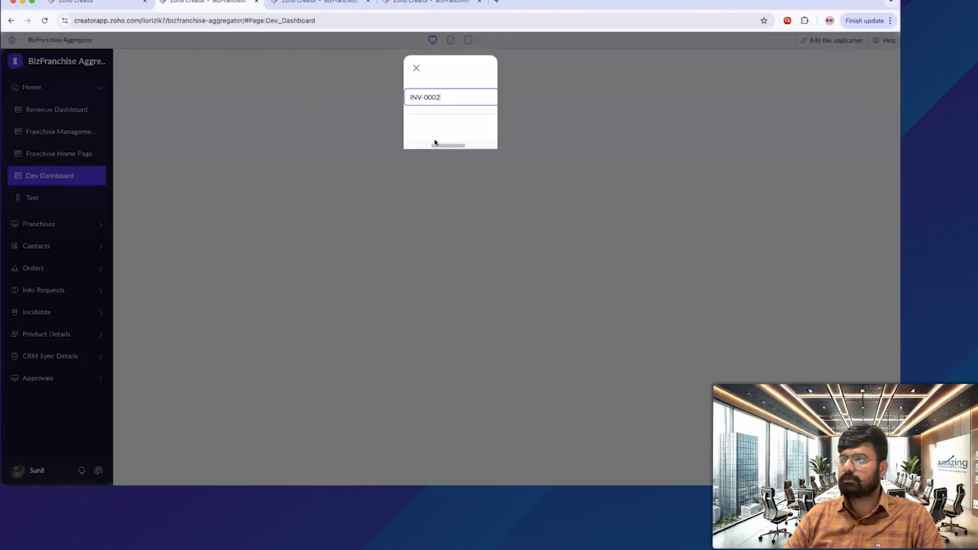
drag(448, 146, 434, 148)
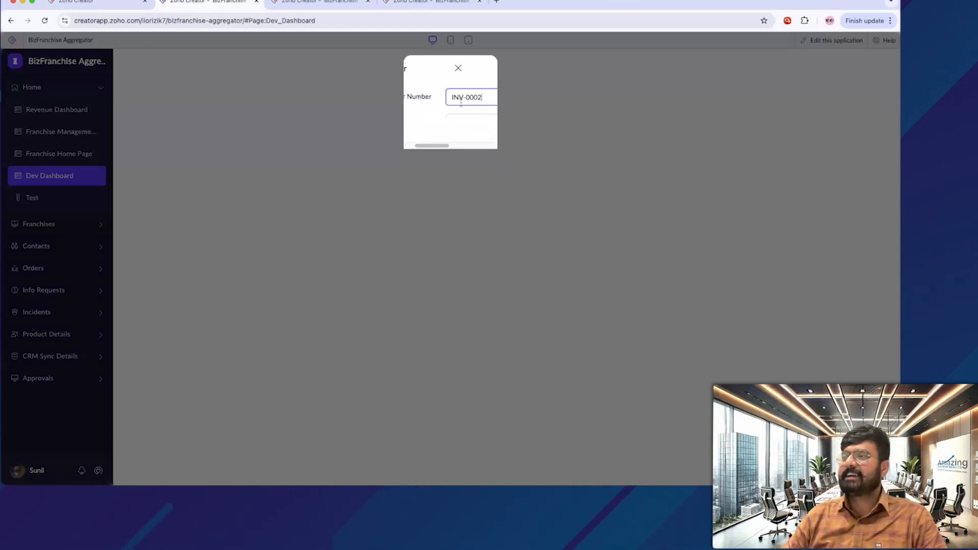
click(458, 68)
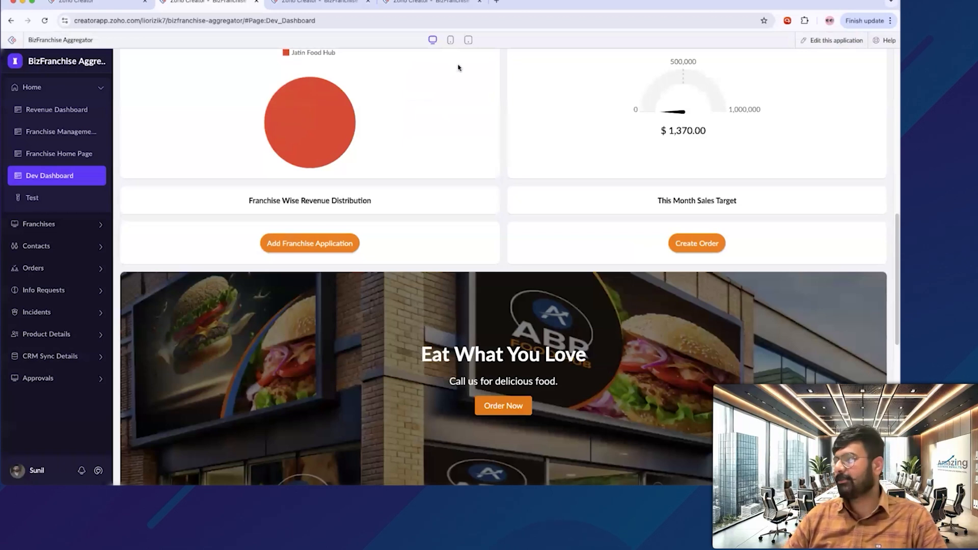
Revisit the Dev Dashboard page in the editor, return to its live version, and look through the order panels, charts, gauge and buttons
click(814, 40)
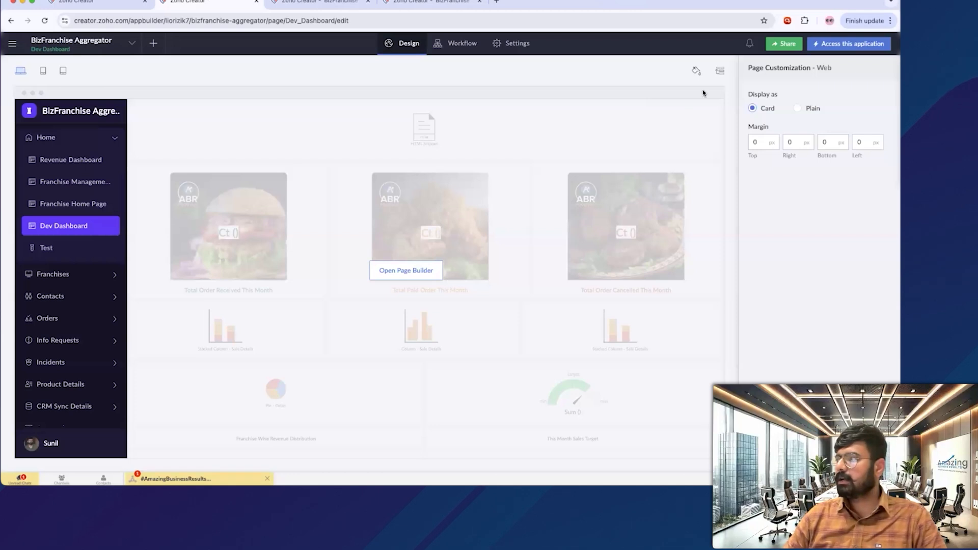
click(843, 44)
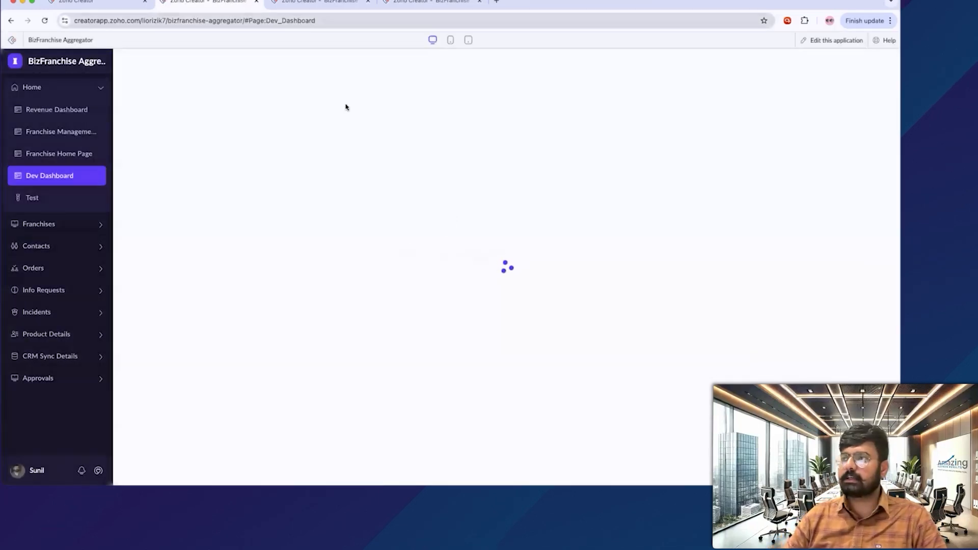
scroll(415, 272, down, 4)
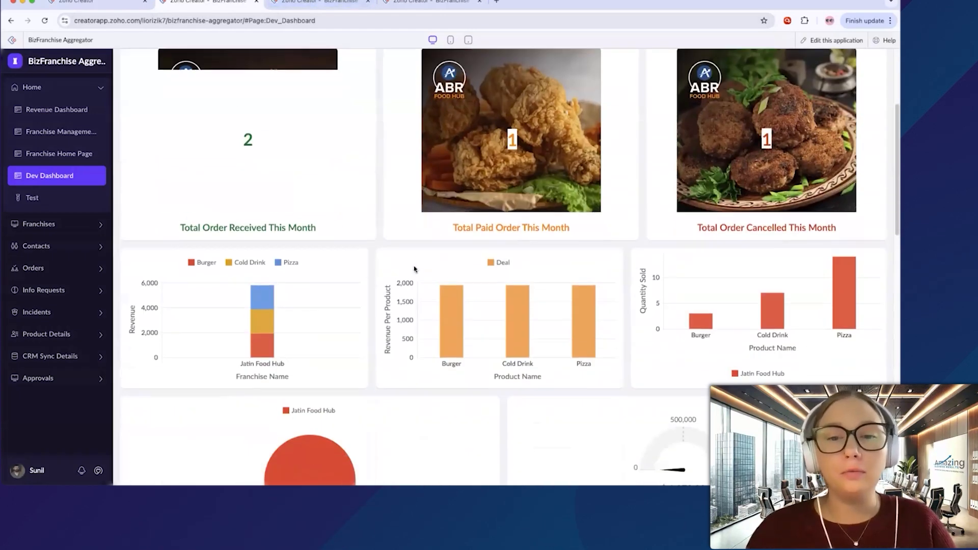
scroll(417, 275, down, 2)
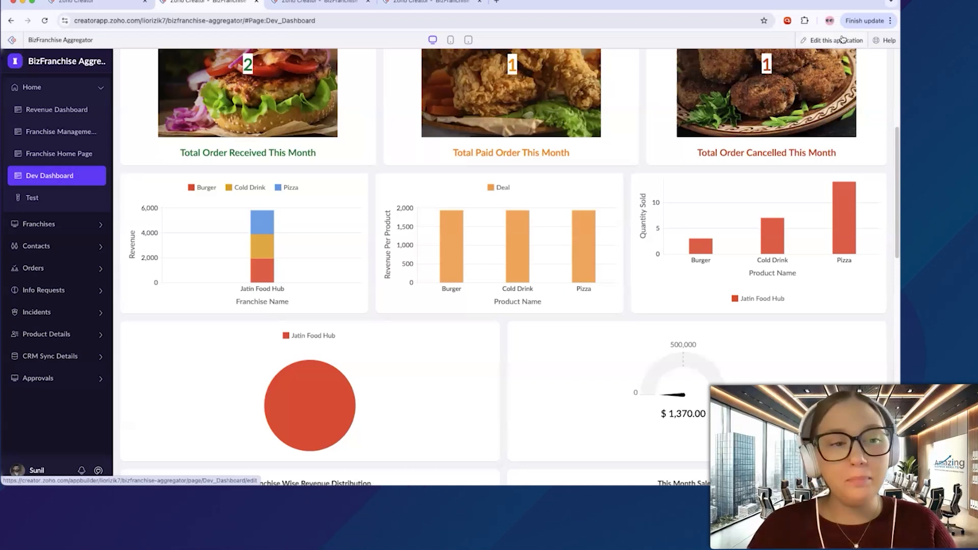
scroll(408, 291, down, 5)
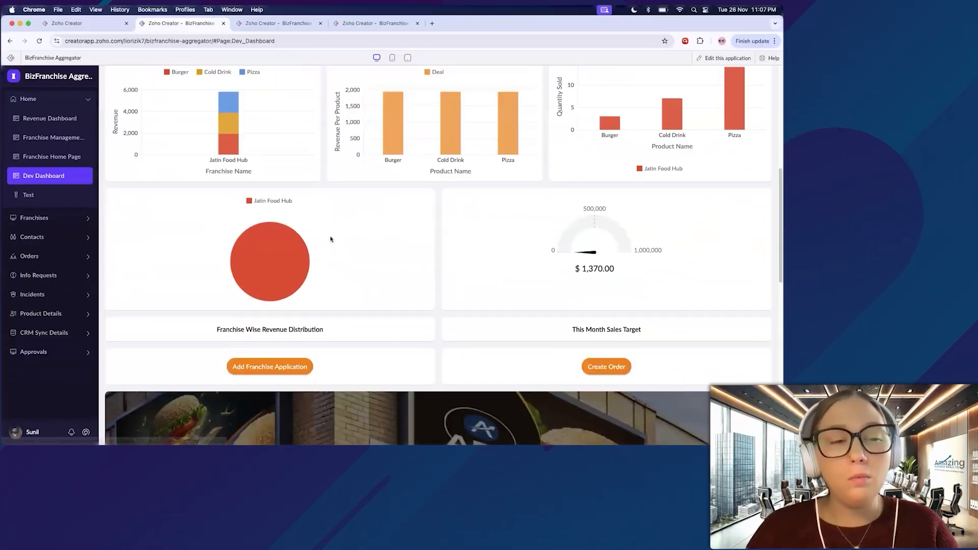
scroll(379, 249, down, 2)
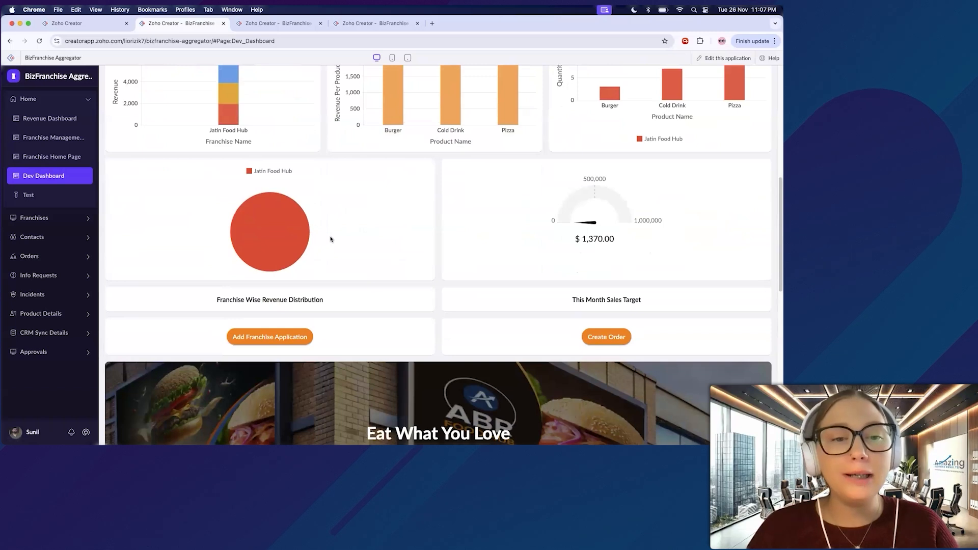